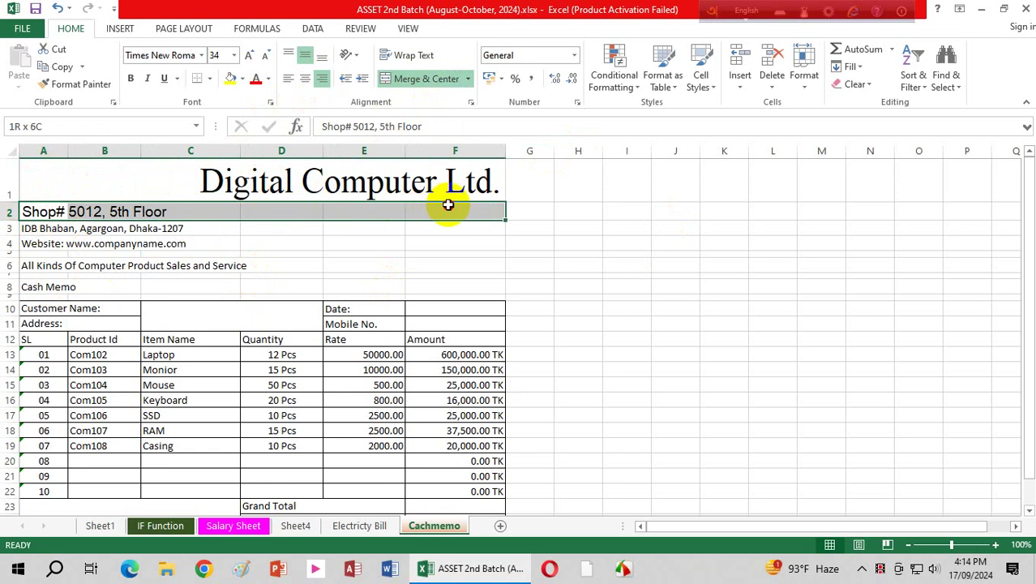
Step: Merge the shop number, street address and website lines across A–F and right-align each
click(413, 81)
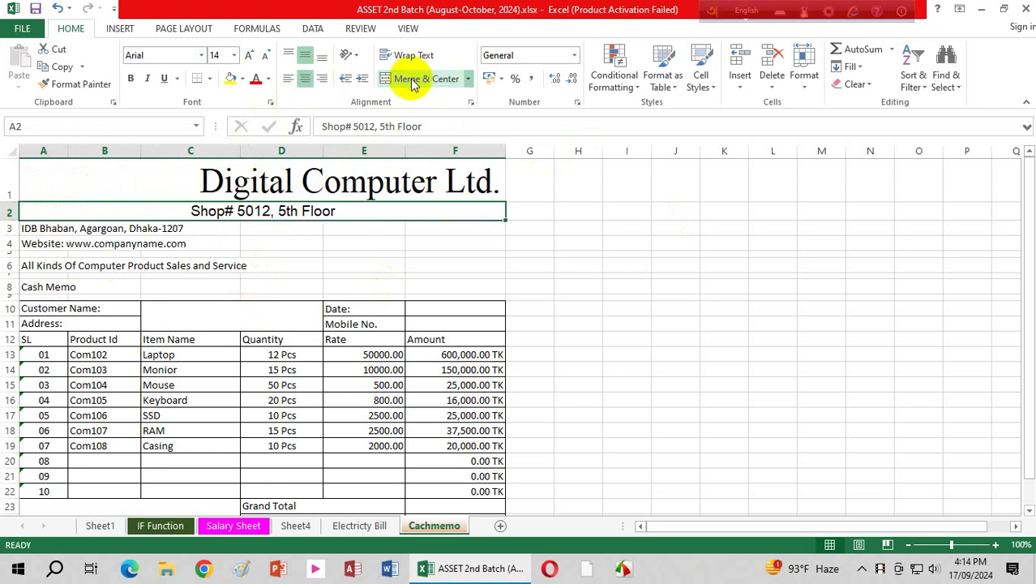
click(322, 78)
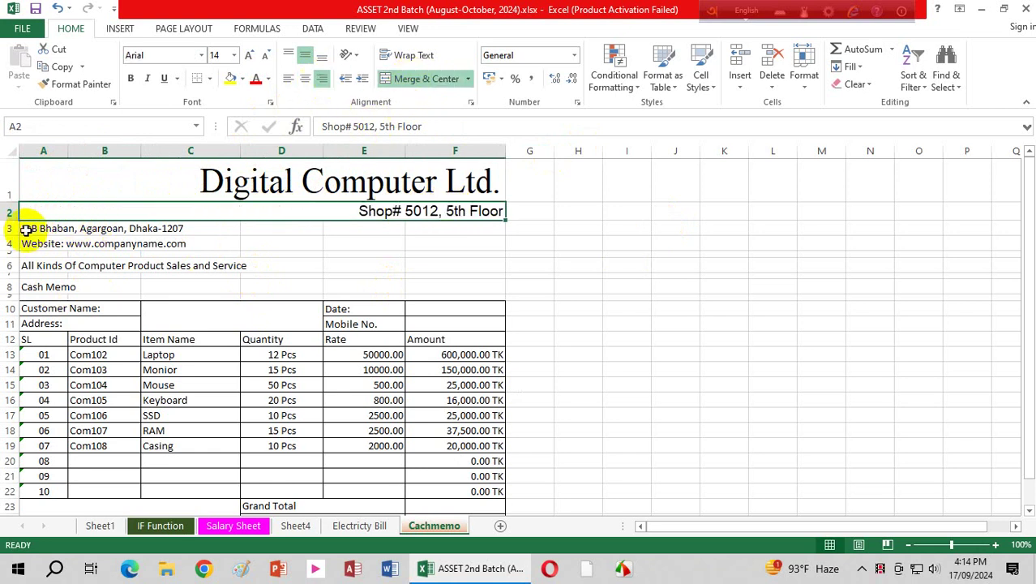
drag(32, 228, 446, 229)
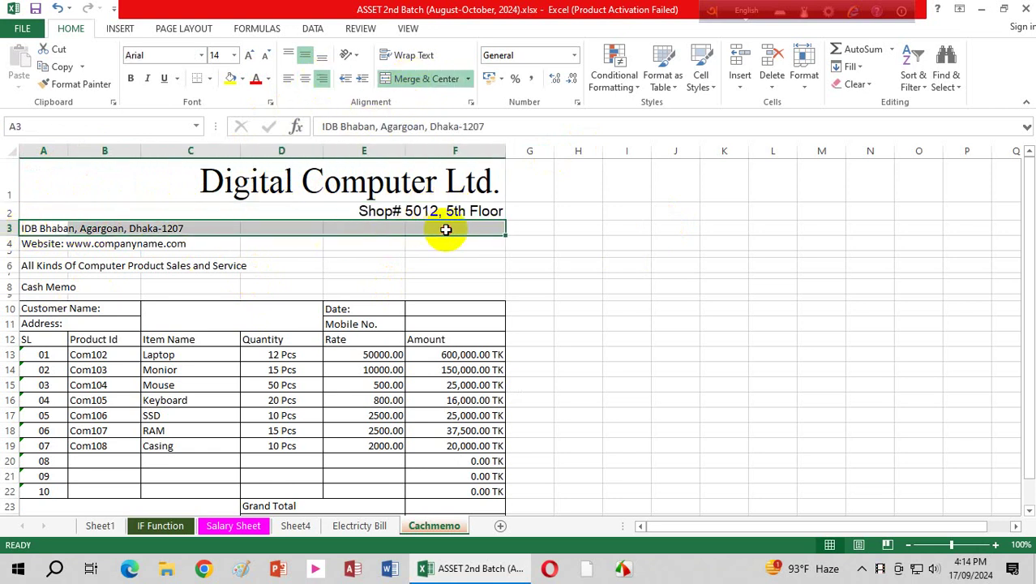
click(414, 79)
click(322, 79)
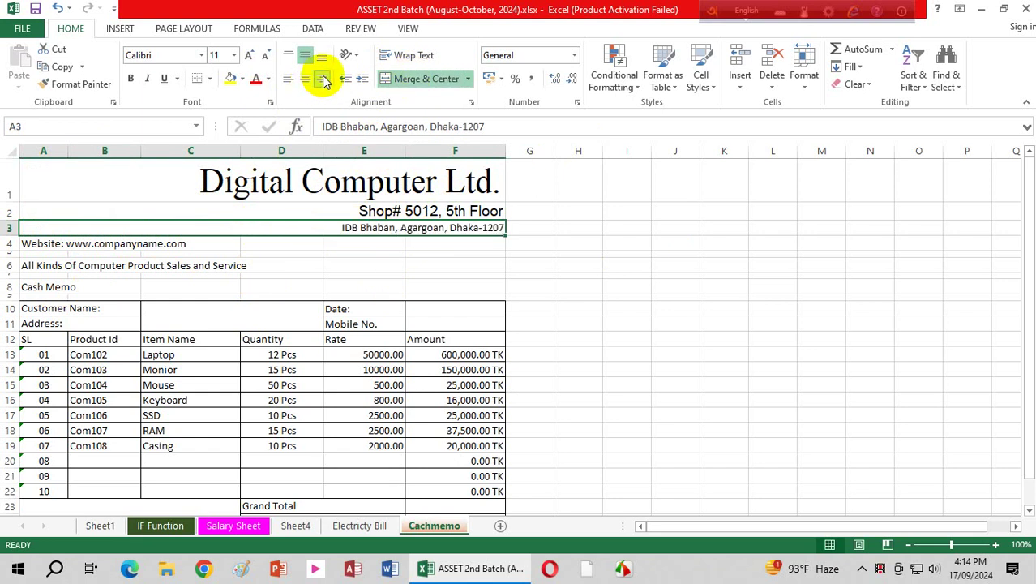
click(31, 244)
drag(31, 244, 469, 245)
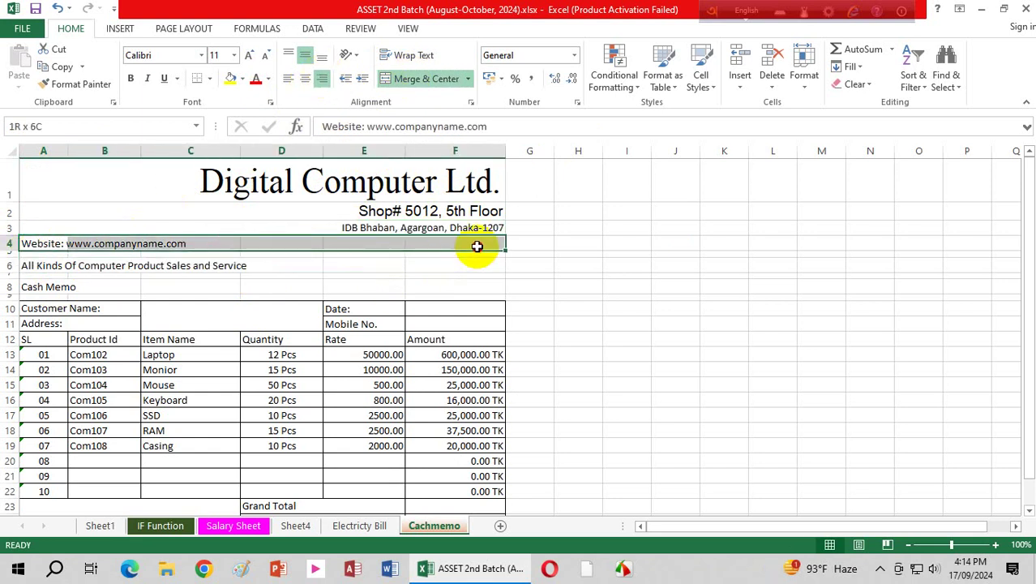
click(421, 78)
click(322, 79)
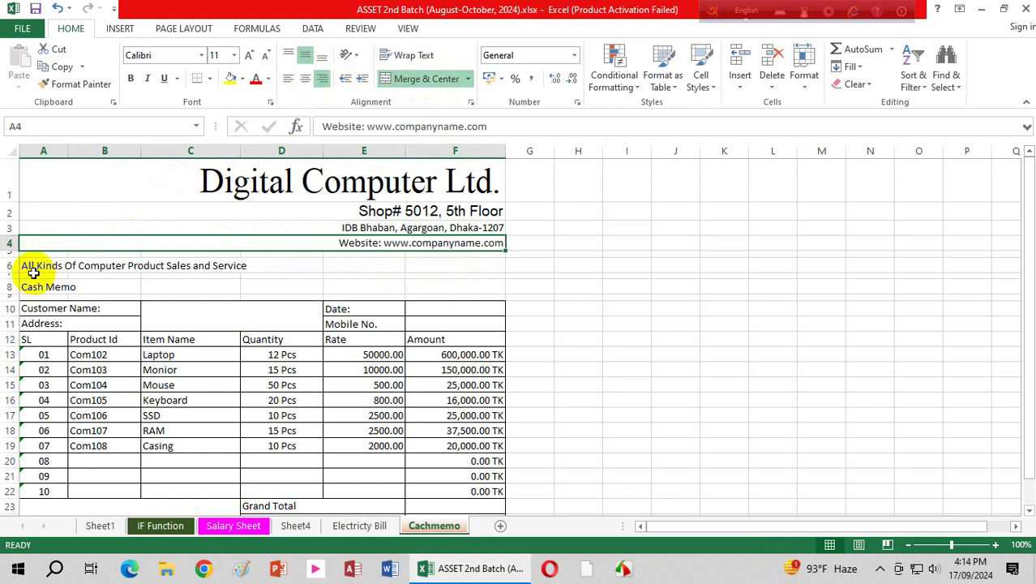
Step: Merge and centre the tagline and Cash Memo rows across A–F, vertically centred
drag(30, 266, 470, 269)
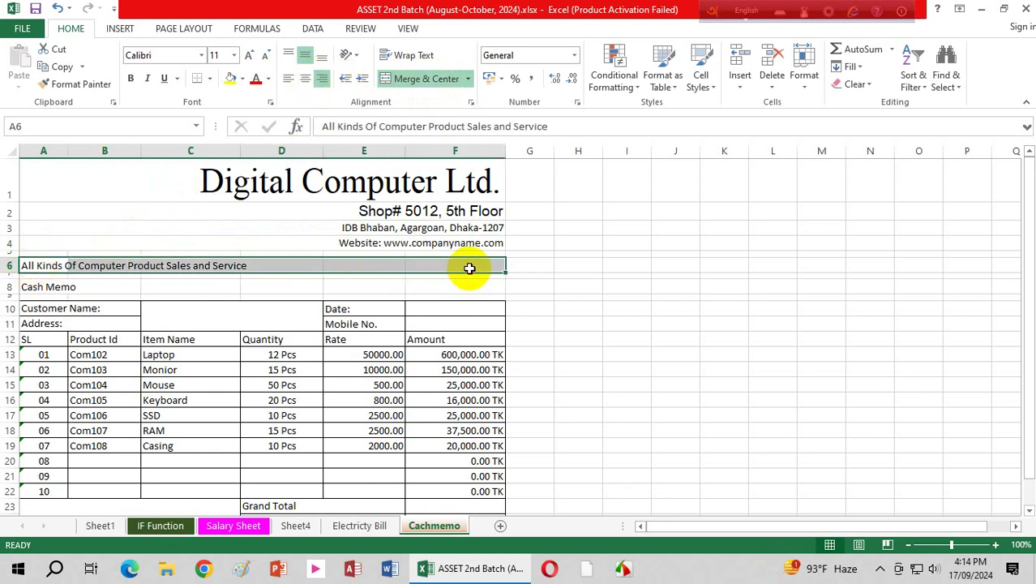
click(410, 78)
click(307, 55)
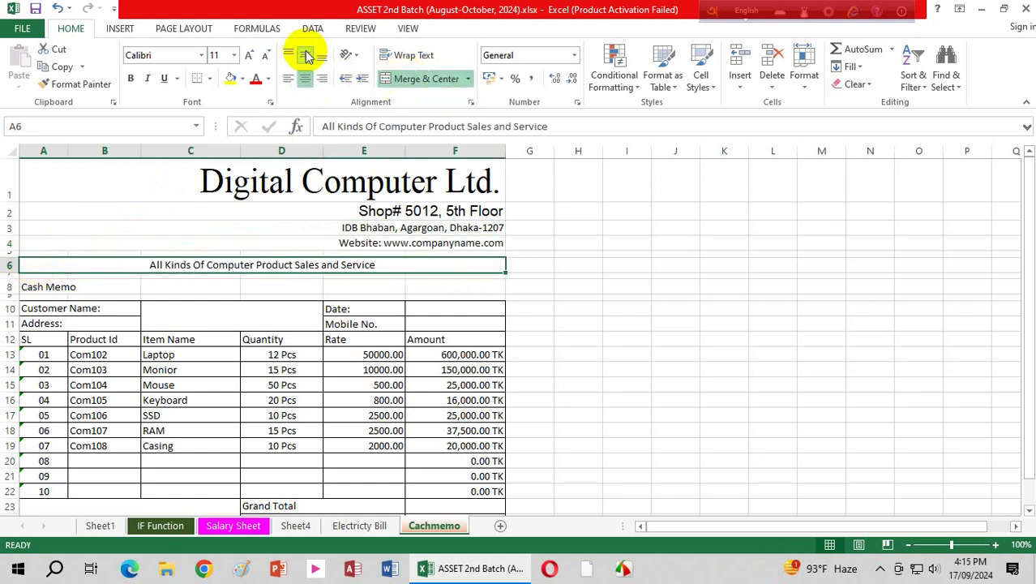
click(63, 284)
drag(62, 283, 461, 288)
click(429, 78)
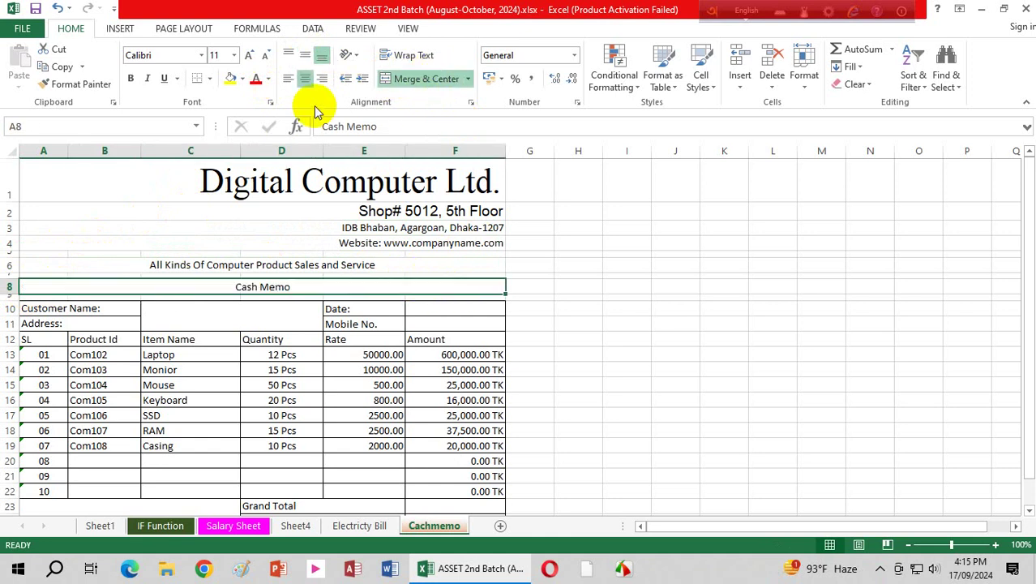
click(307, 55)
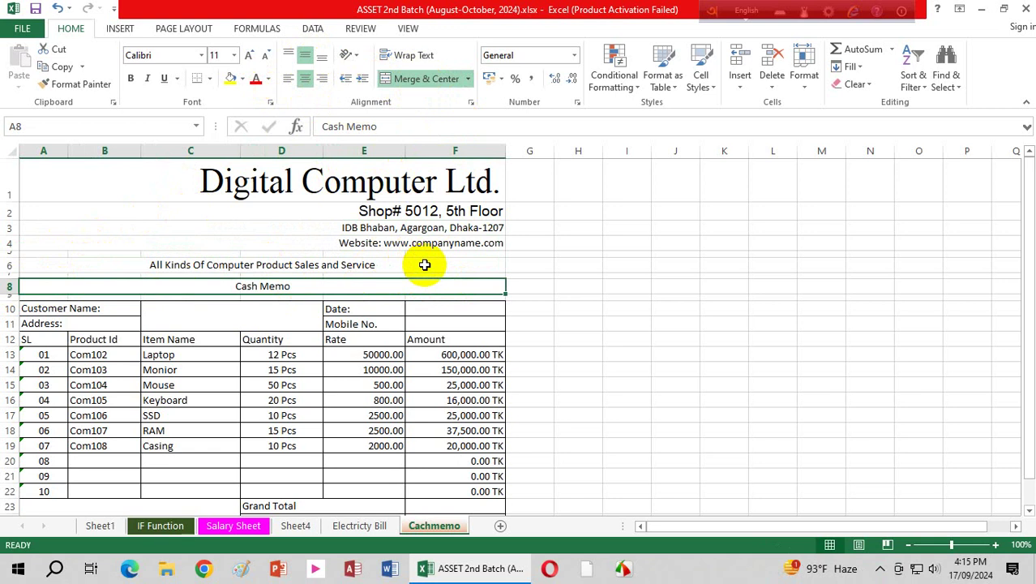
click(274, 263)
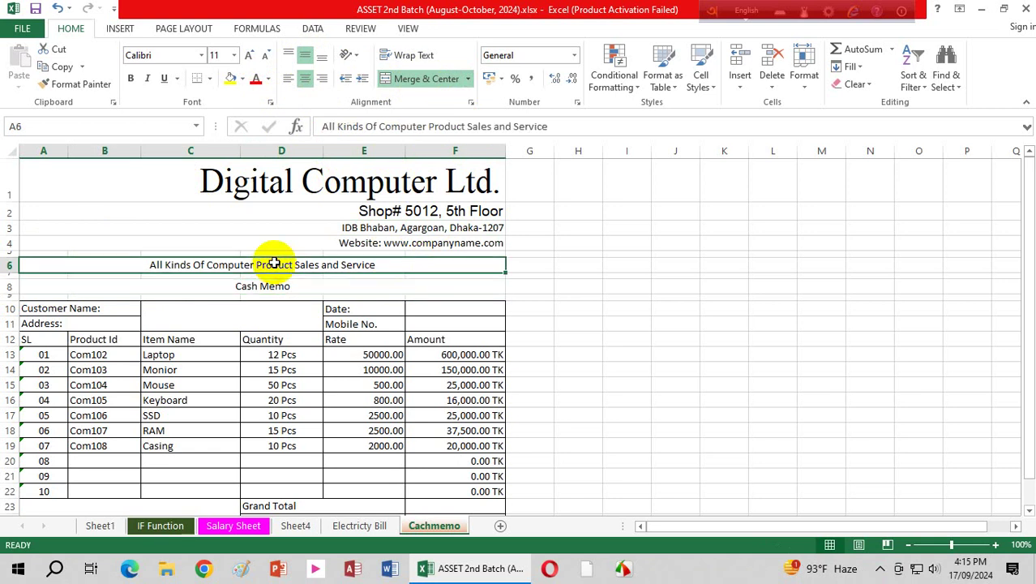
Step: Fill the merged tagline row grey and the Cash Memo row light gold
click(241, 79)
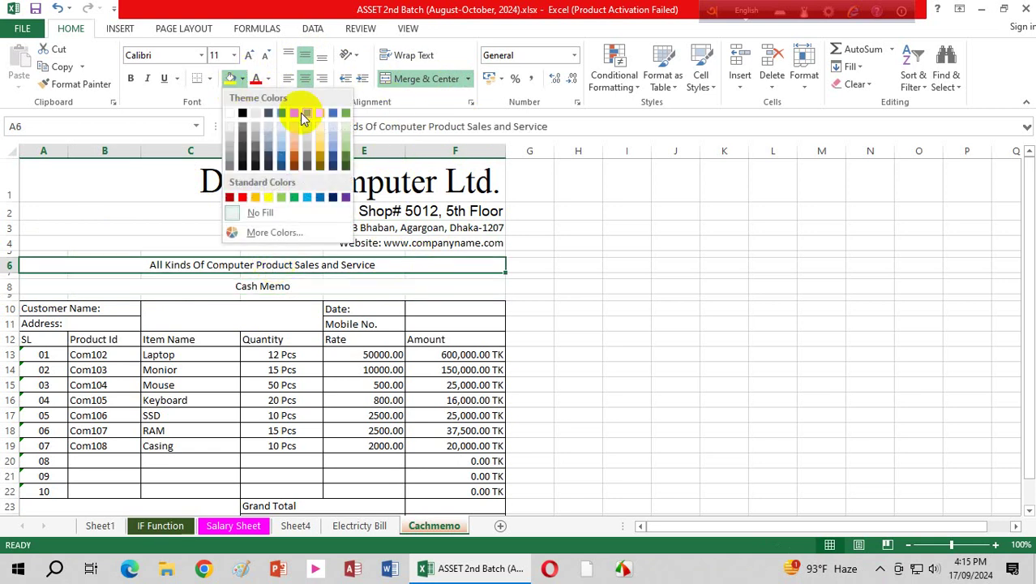
click(243, 129)
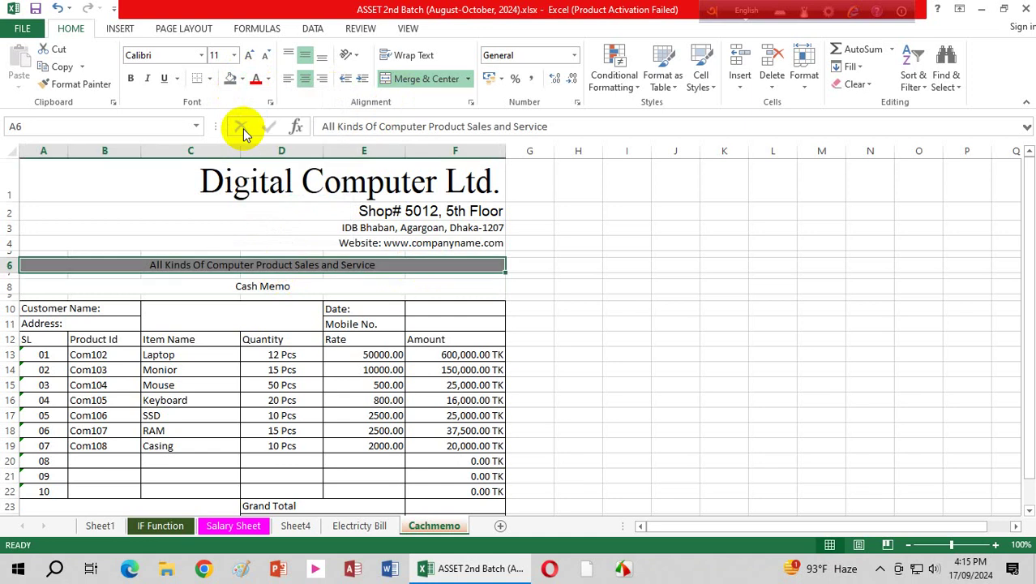
click(217, 286)
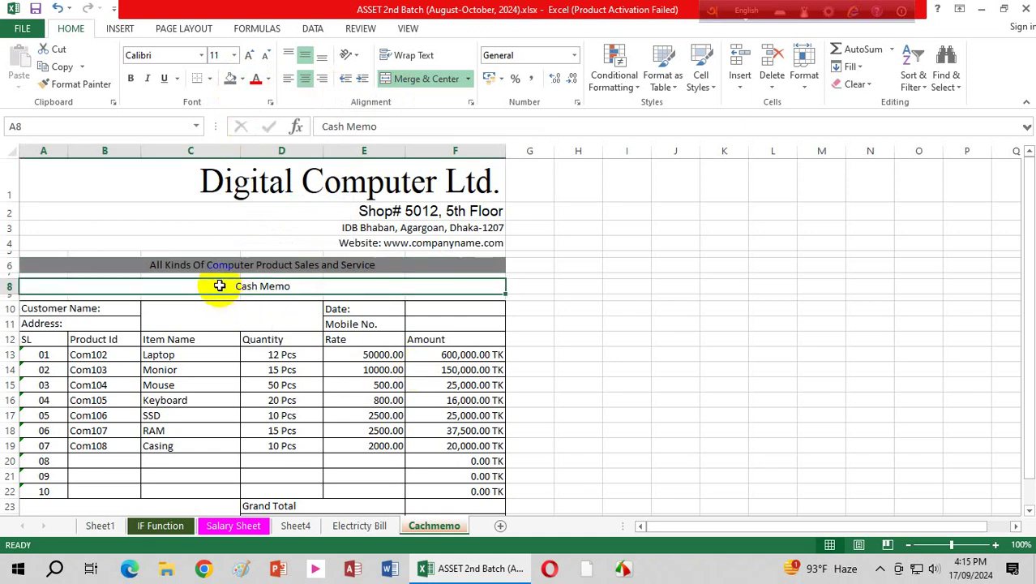
click(244, 78)
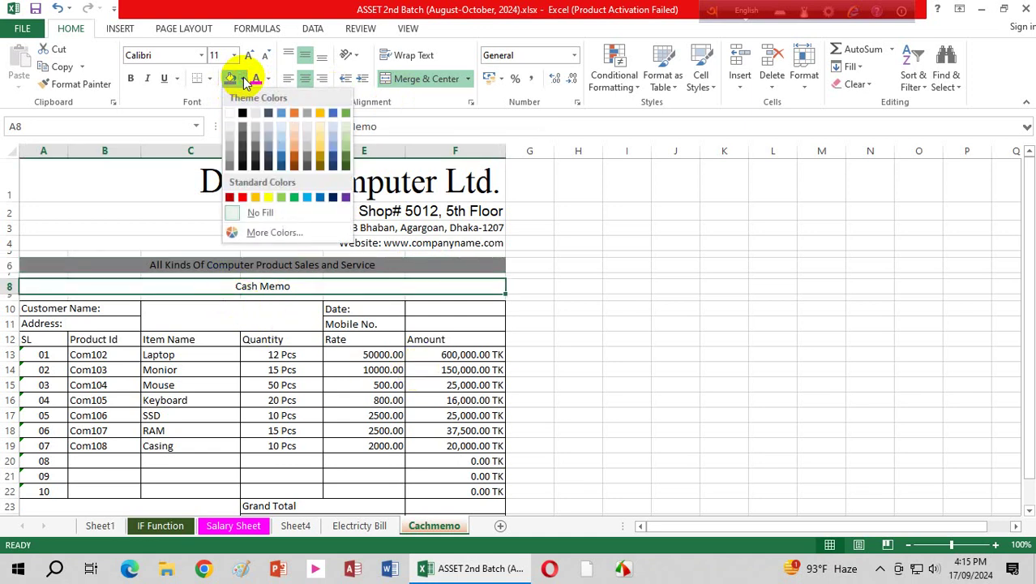
click(319, 142)
click(148, 414)
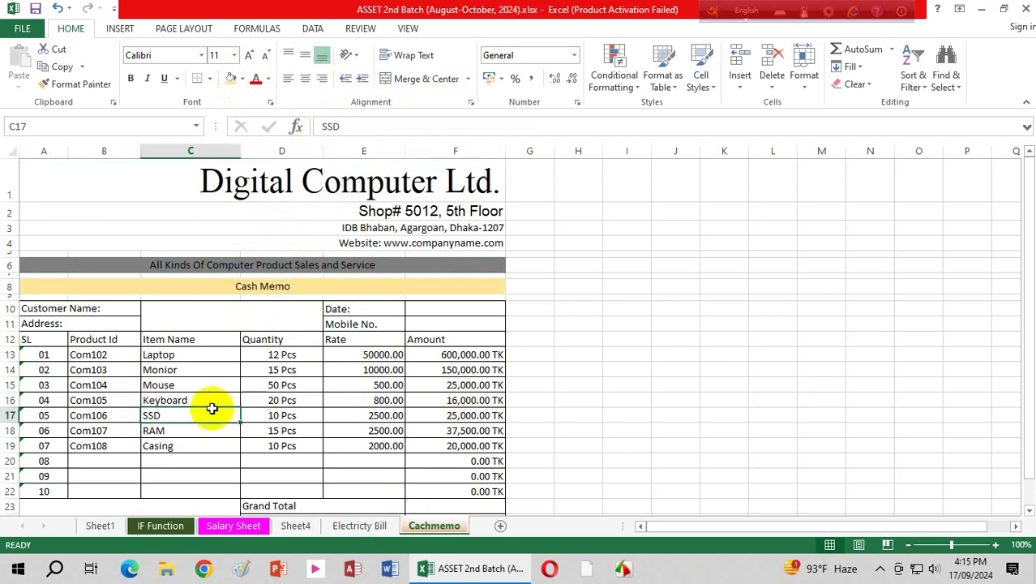
click(120, 321)
click(451, 307)
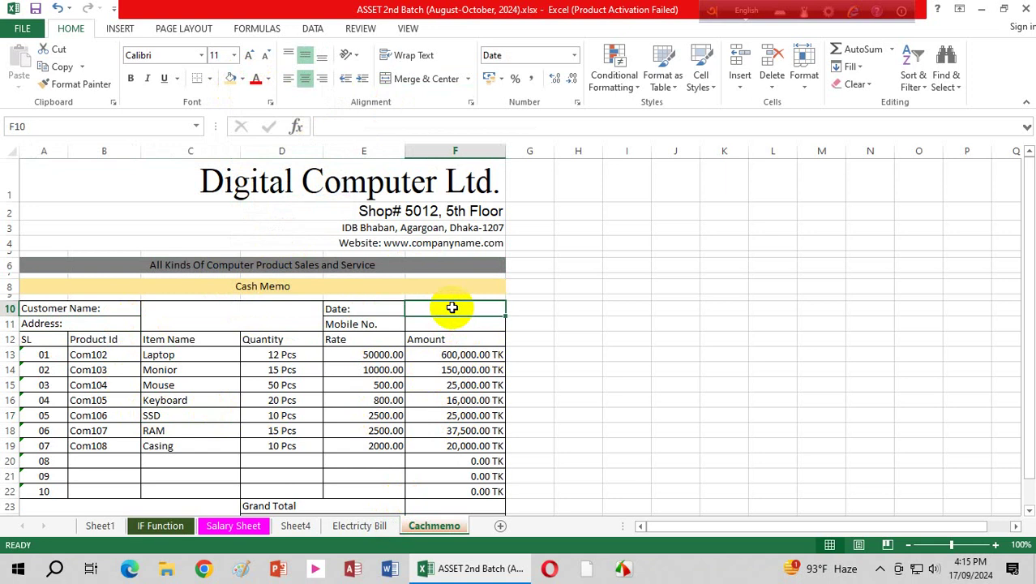
click(624, 570)
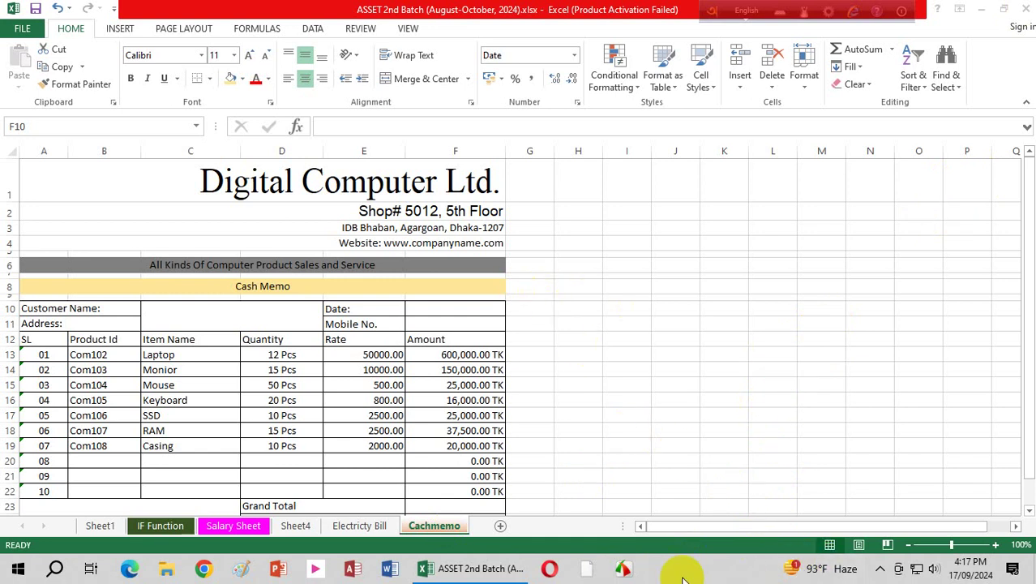
click(880, 570)
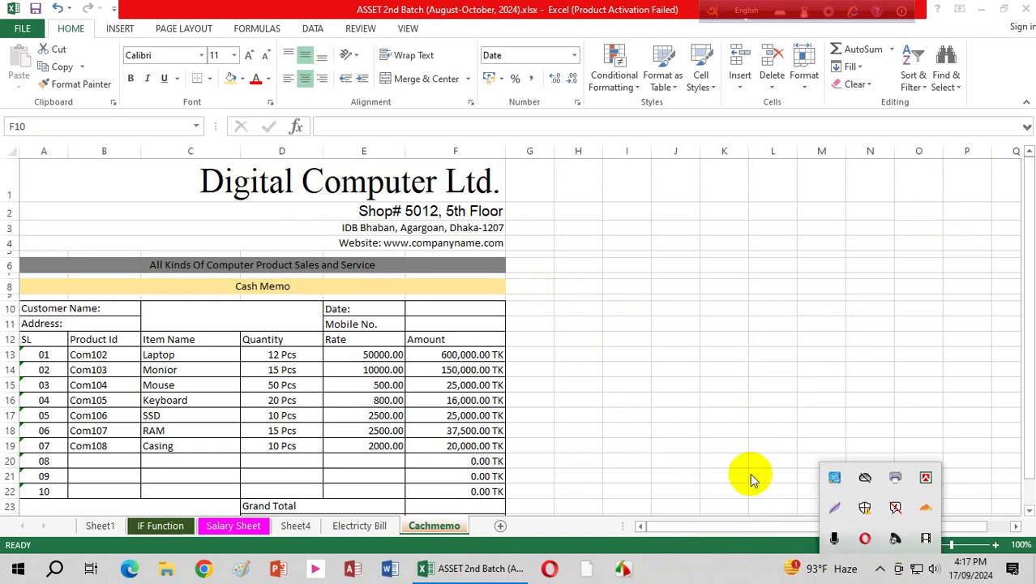
click(372, 310)
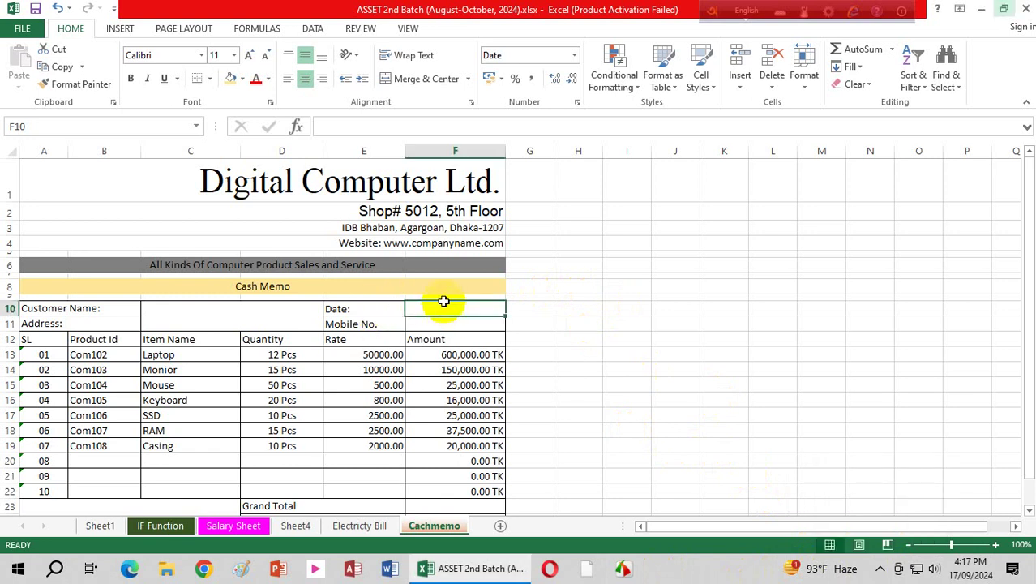
click(376, 182)
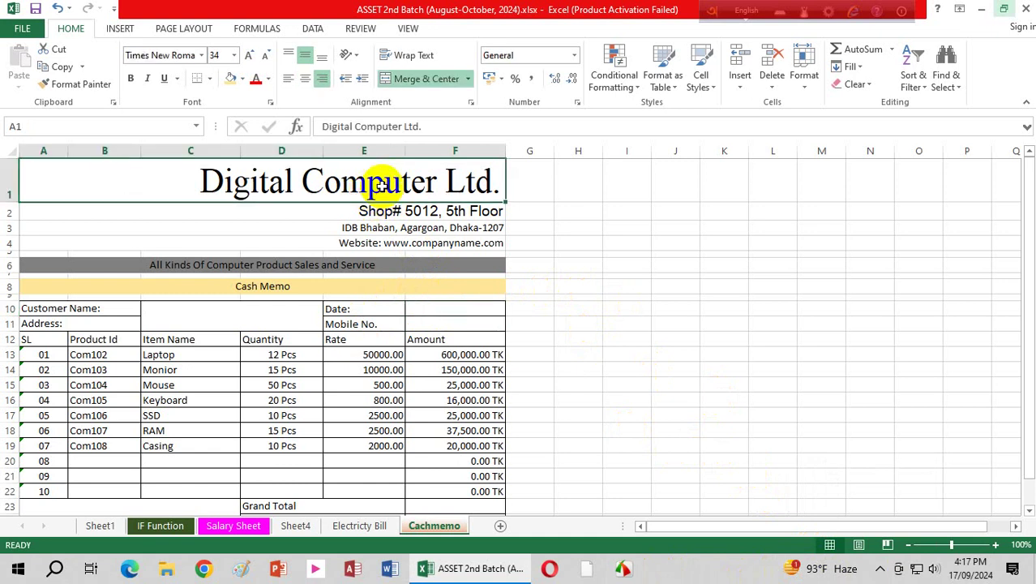
click(392, 212)
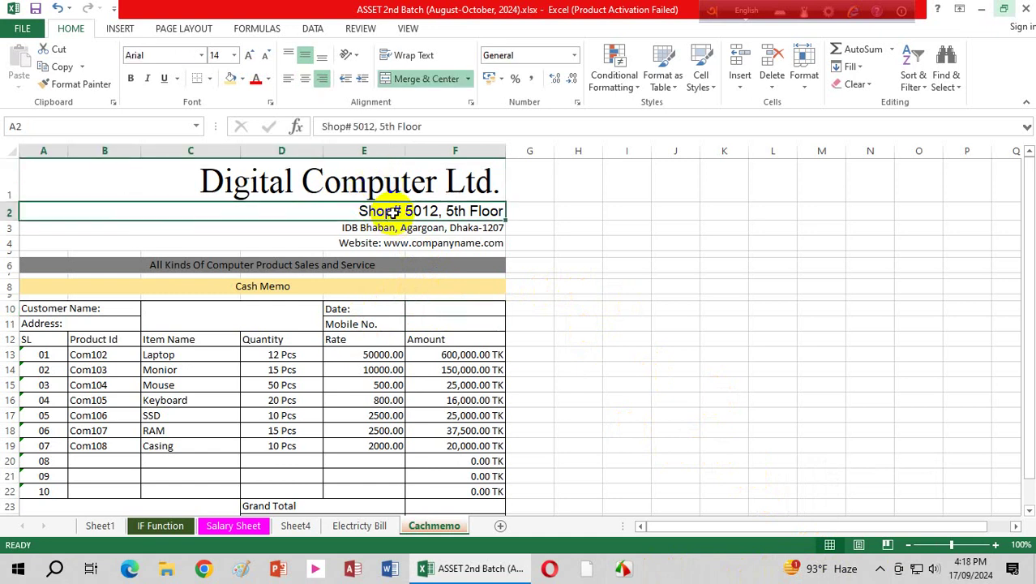
click(357, 289)
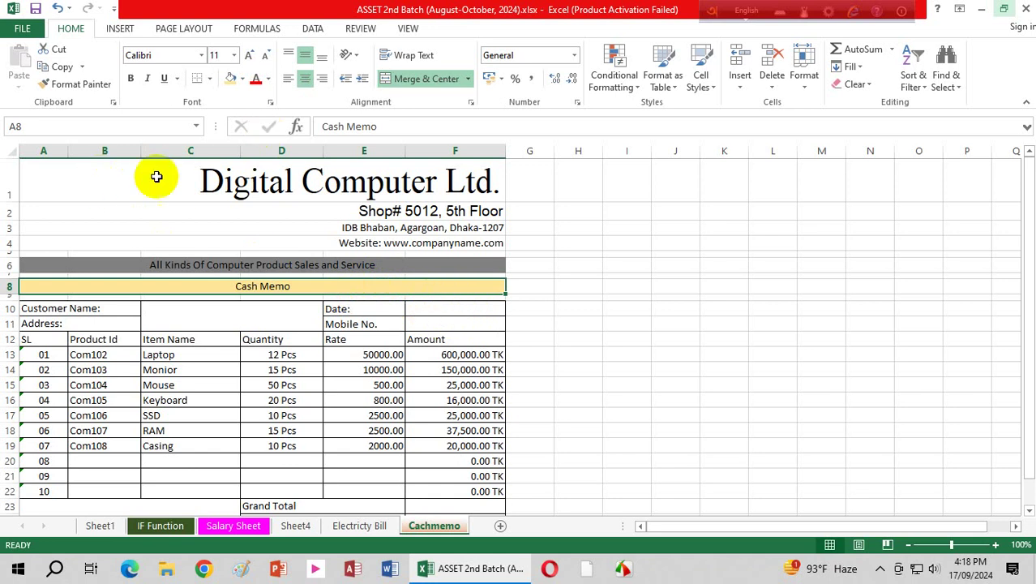
Step: Insert a new Bitmap Image object from Insert > Object's Create New list
click(119, 28)
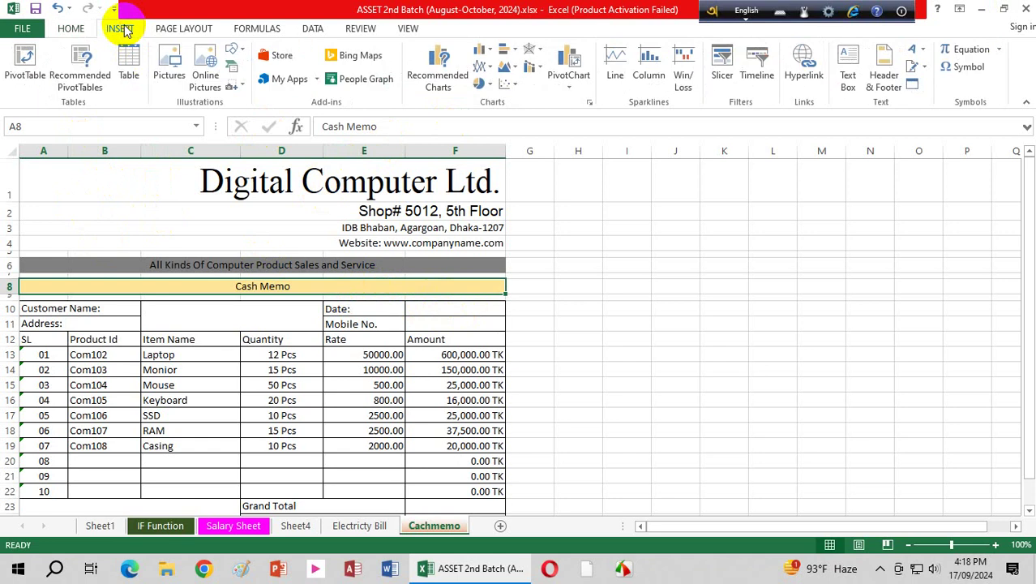
click(910, 83)
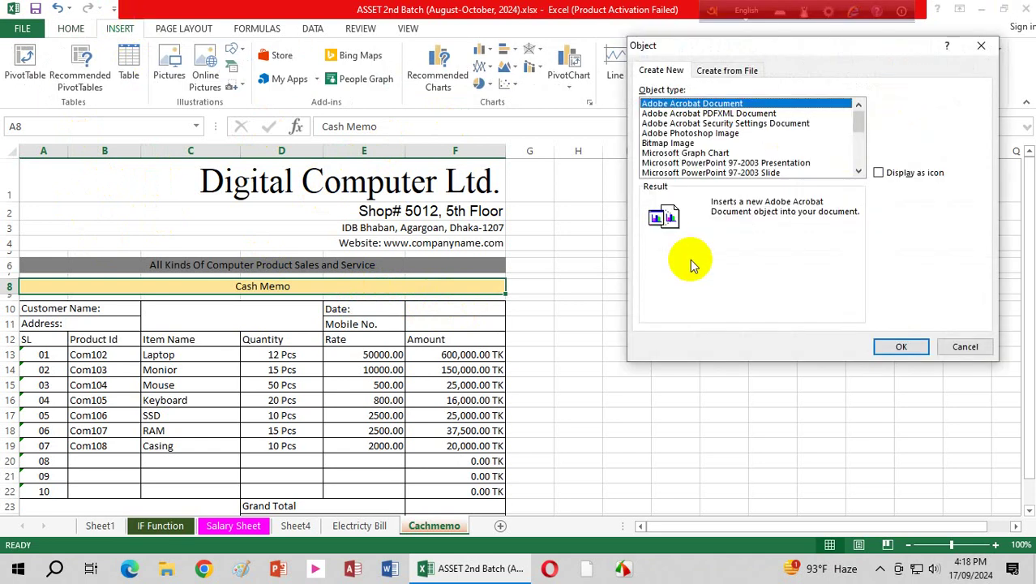
click(880, 47)
drag(880, 46, 883, 264)
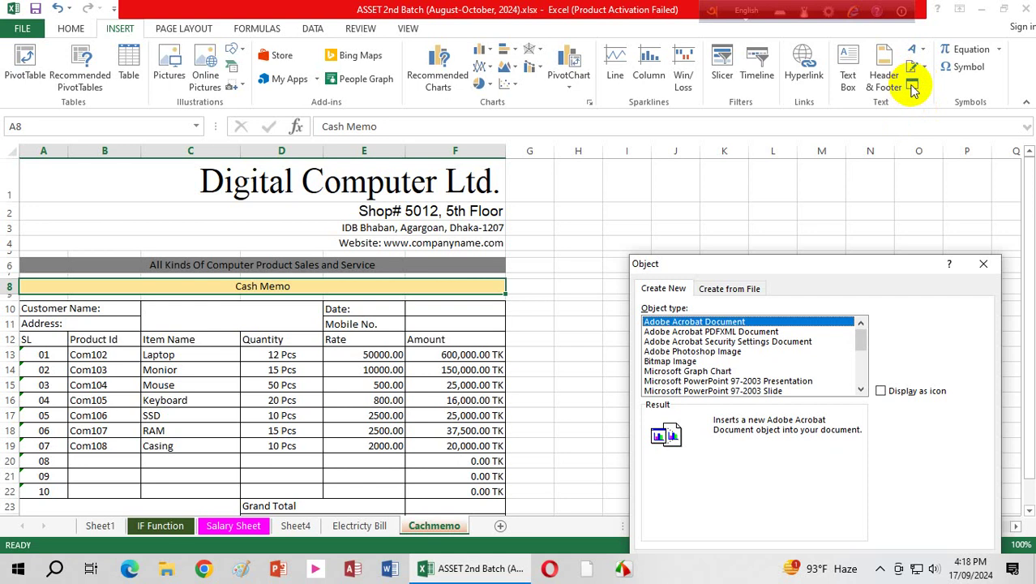
drag(843, 273, 838, 191)
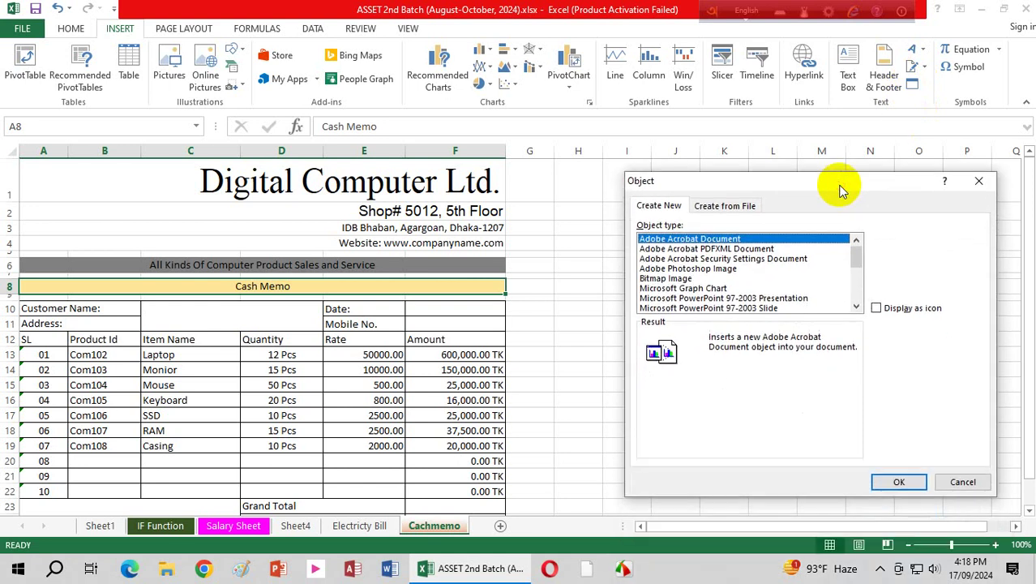
click(674, 279)
click(900, 484)
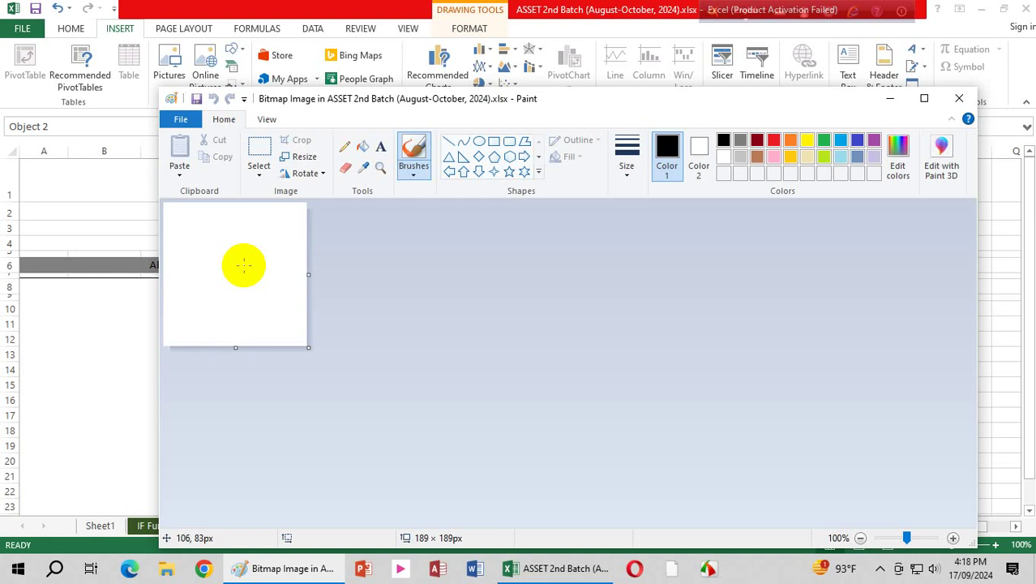
Step: Undo the stray dot and add the text 'DCL' in bold italic Calibri 30 on the canvas
click(290, 331)
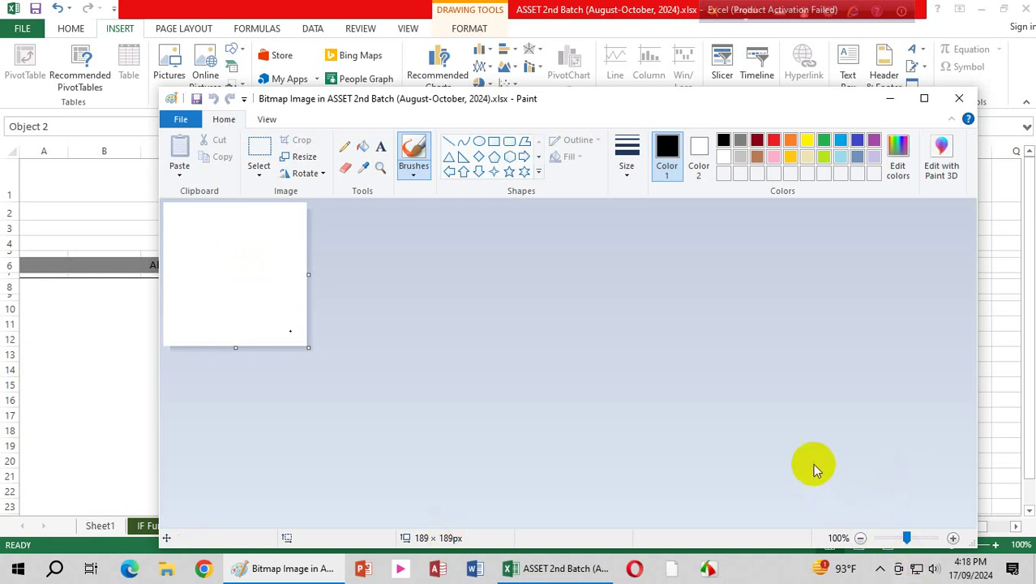
key(ctrl+z)
click(380, 146)
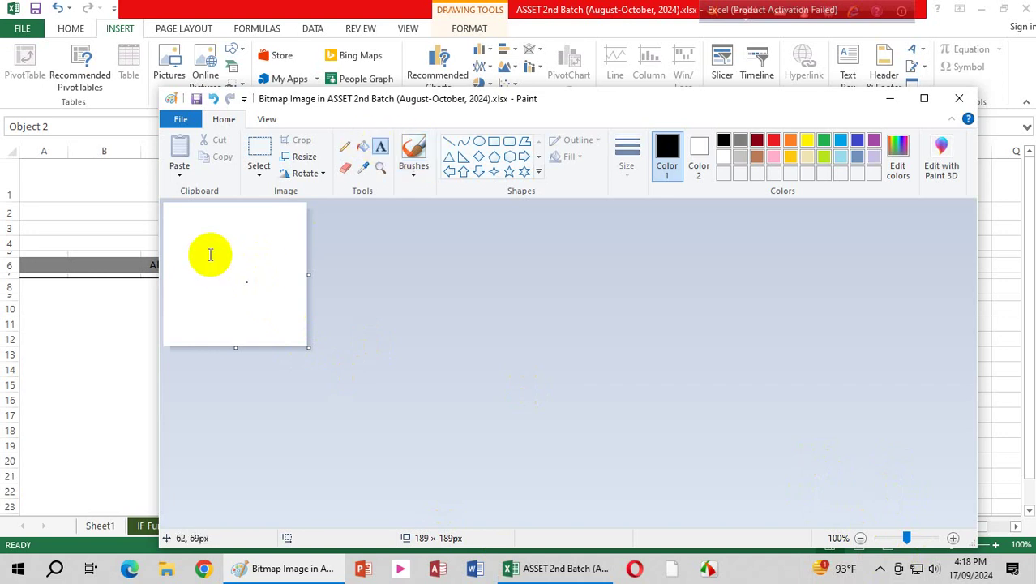
click(199, 259)
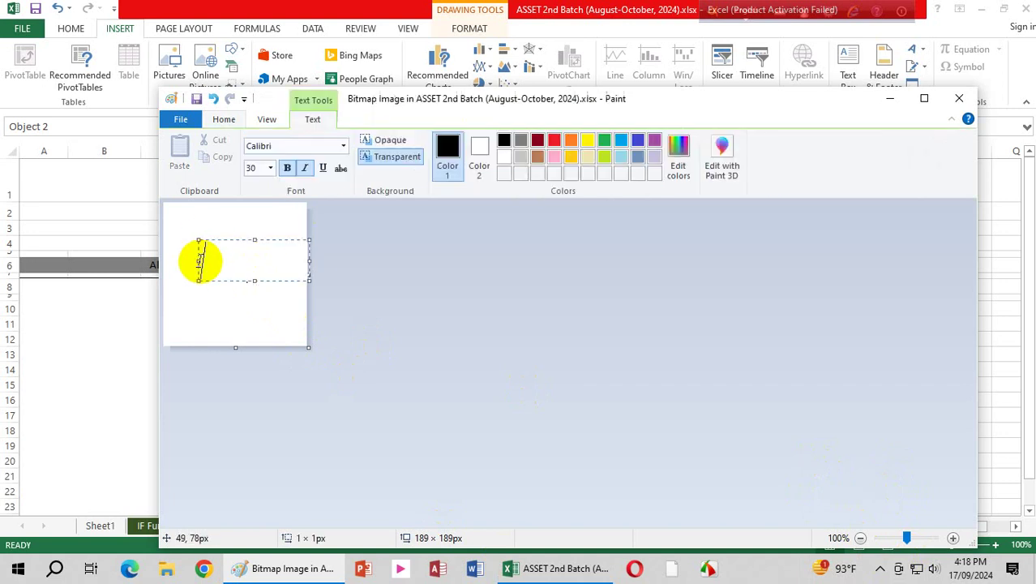
text(D)
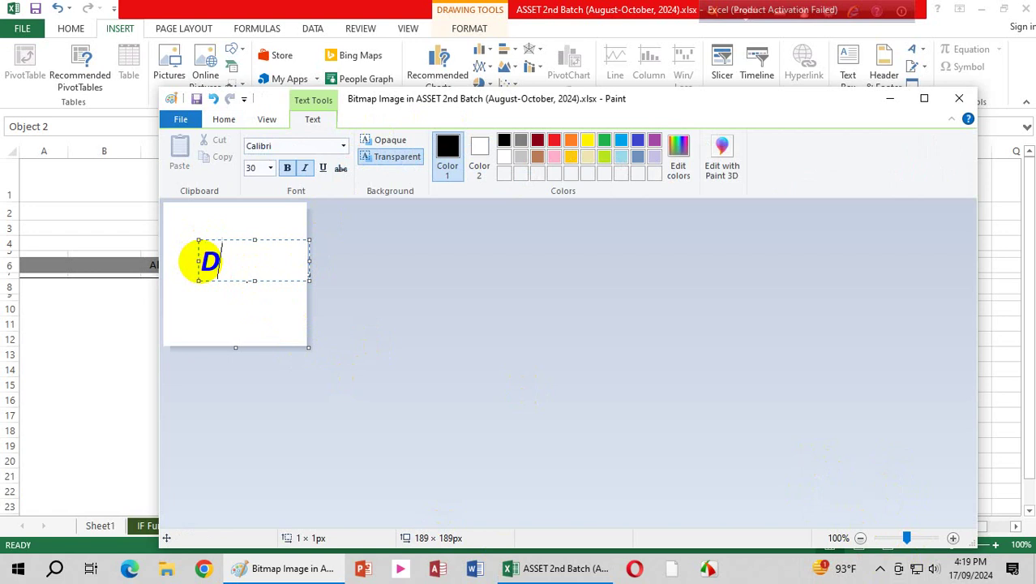
text(CL)
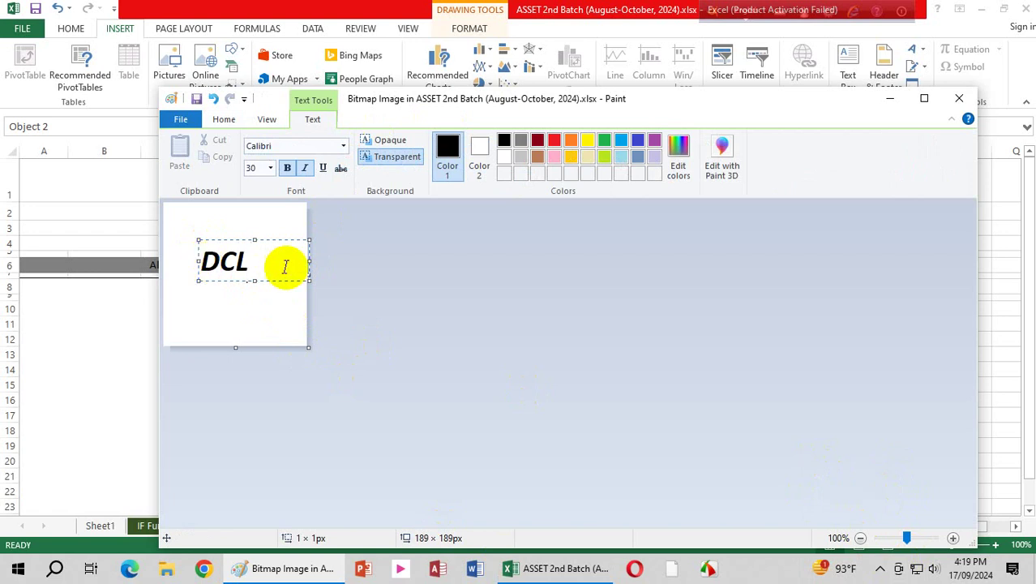
click(274, 311)
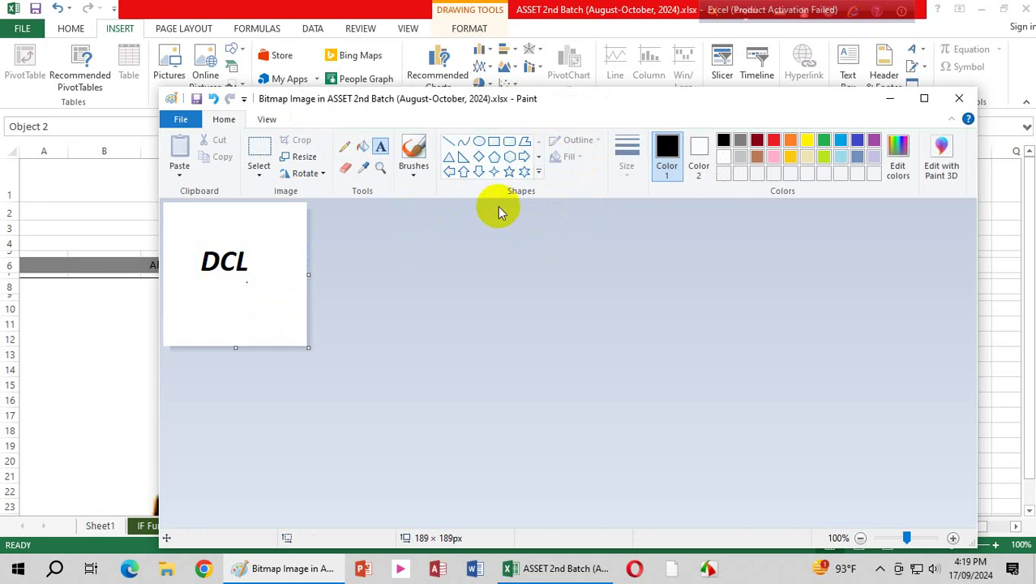
click(463, 171)
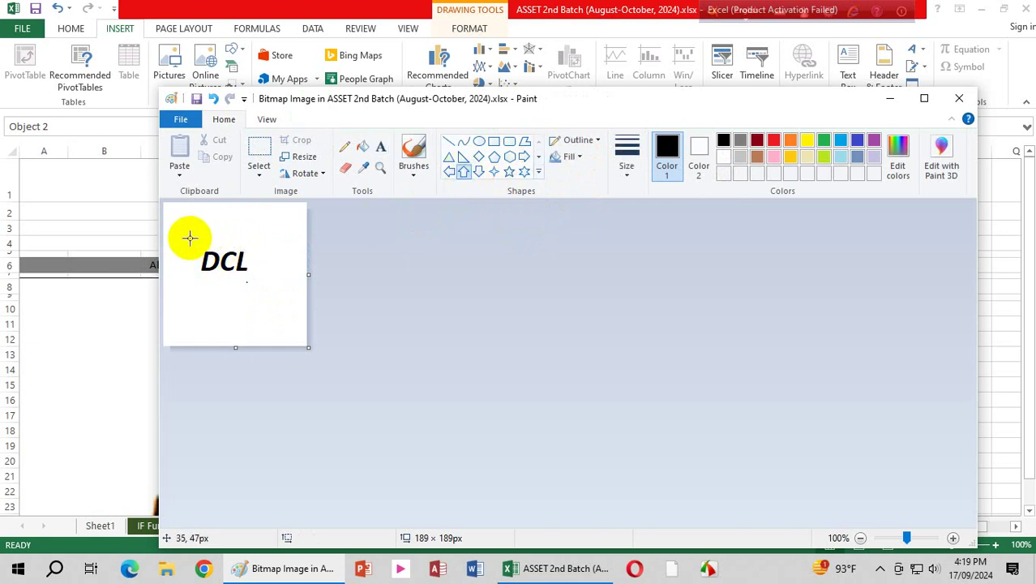
Step: Draw an up-arrow outline around DCL, sized 125 × 99 px and nudged to centre it
drag(189, 235, 276, 297)
key(Left)
key(Left)
key(Left)
key(Left)
key(Left)
key(Left)
key(Left)
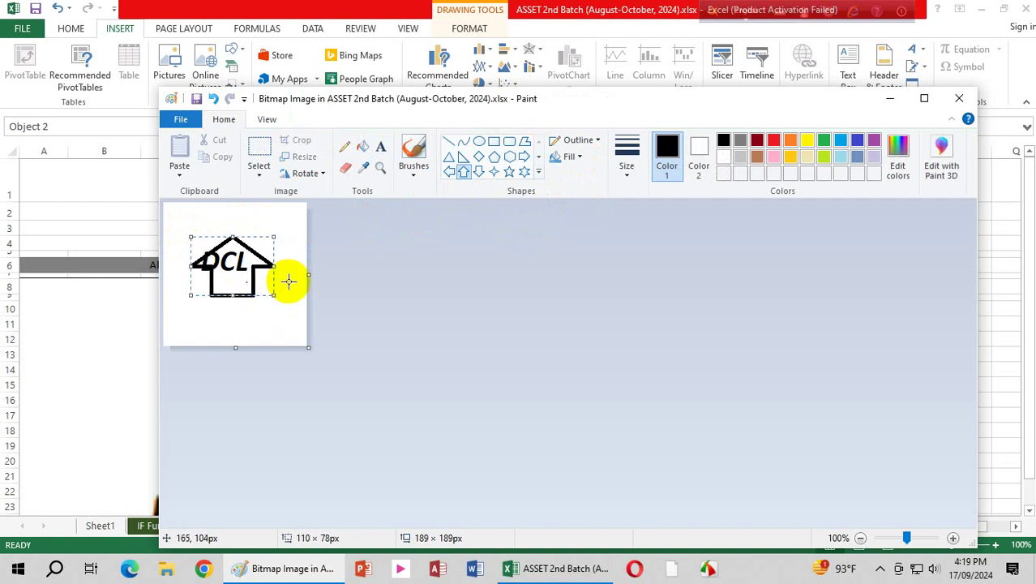
key(Left)
key(Left)
key(Left)
key(Left)
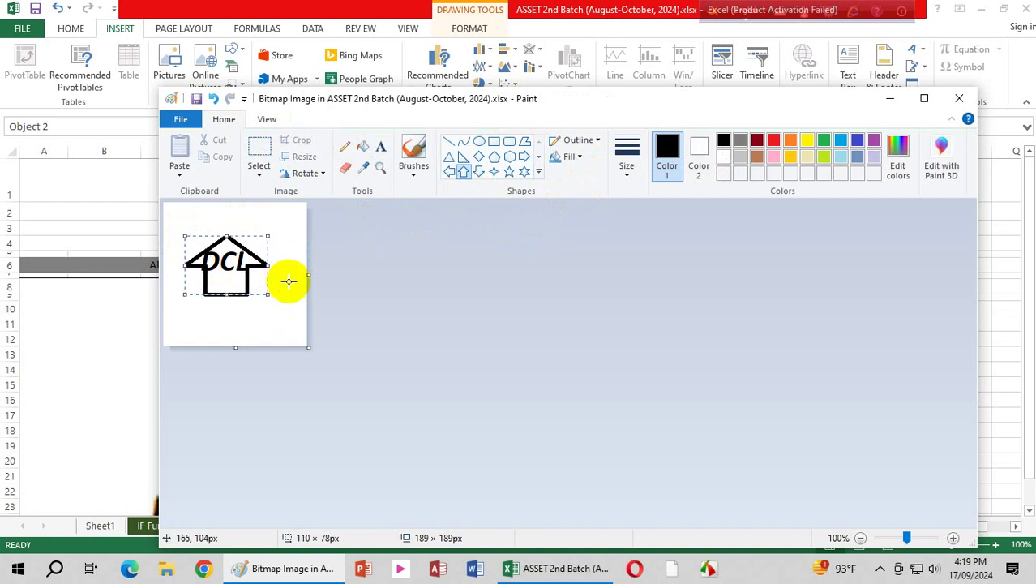
key(Down)
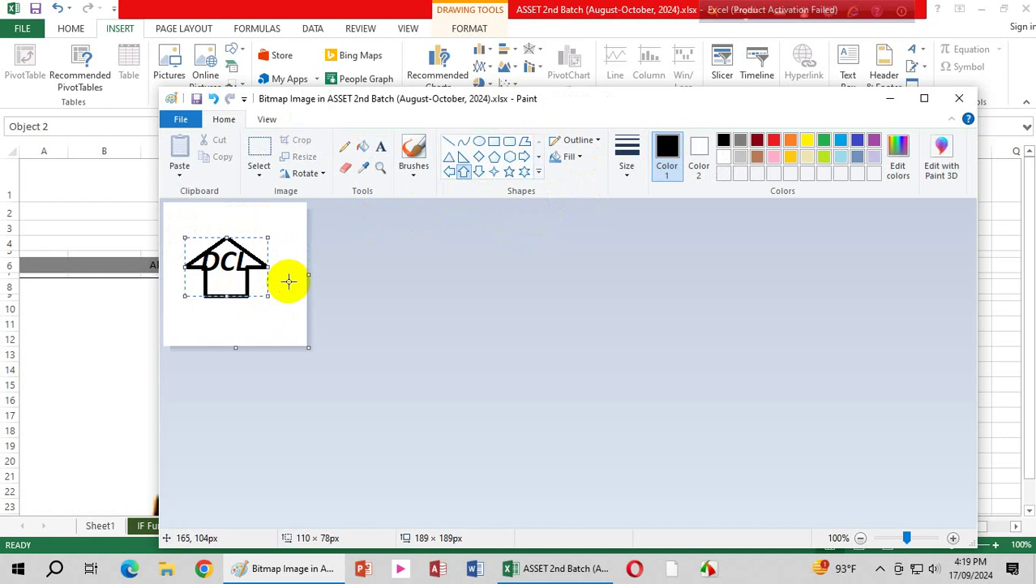
drag(270, 296, 280, 297)
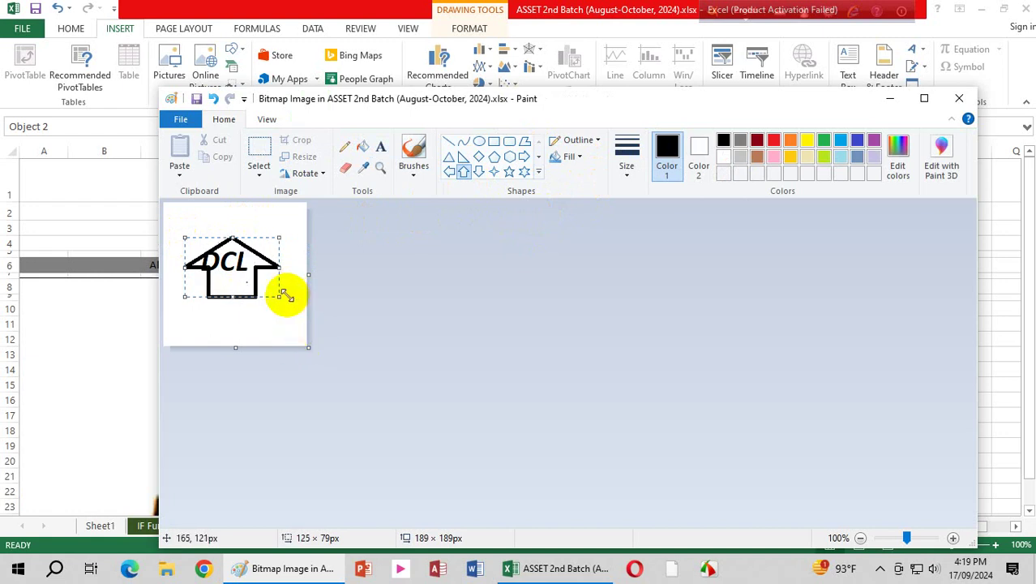
drag(232, 297, 232, 313)
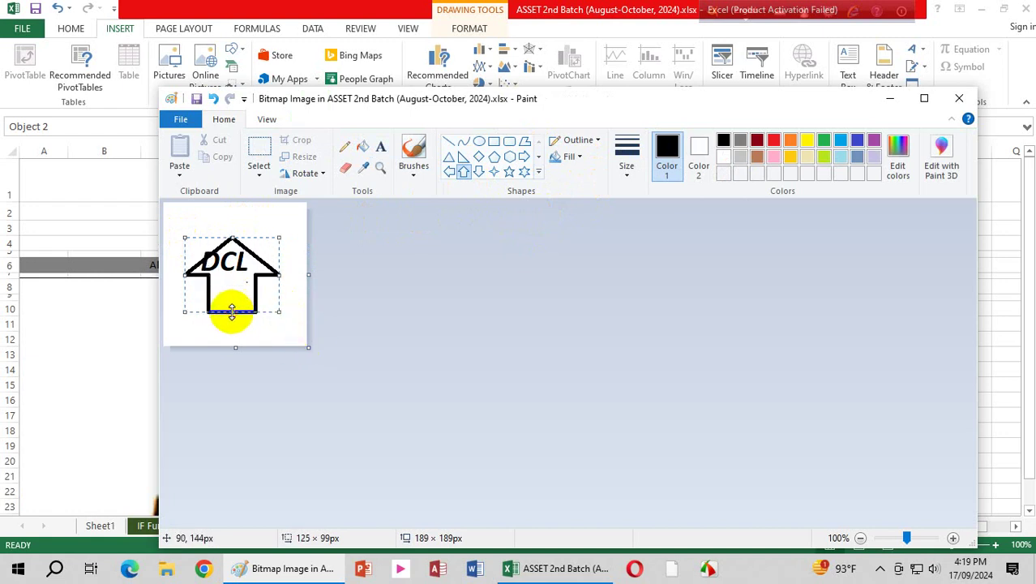
key(Left)
key(Left)
key(Left)
key(Left)
key(Left)
key(Left)
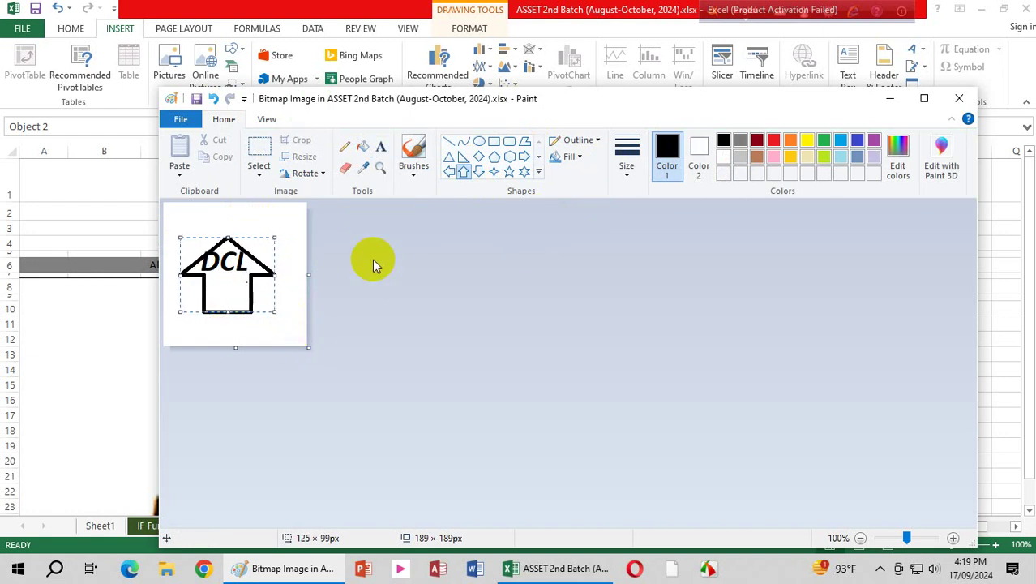
key(Left)
key(Up)
key(Up)
key(Up)
key(Left)
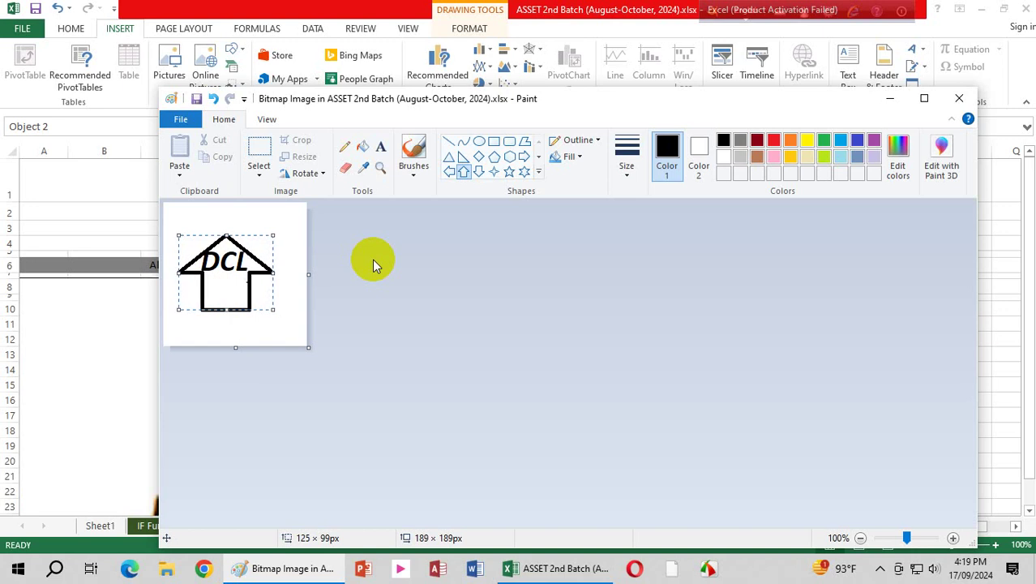
key(Left)
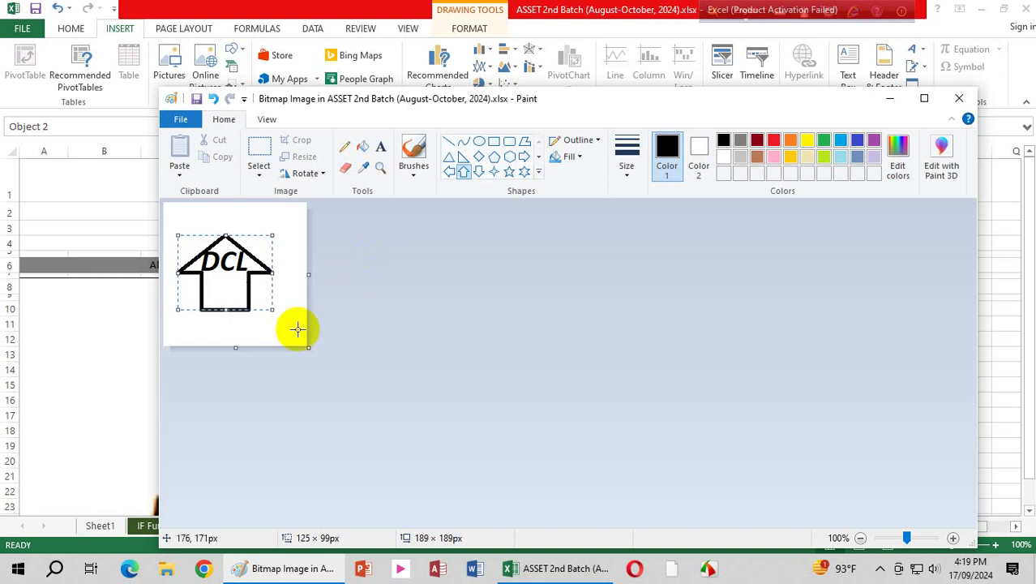
click(302, 309)
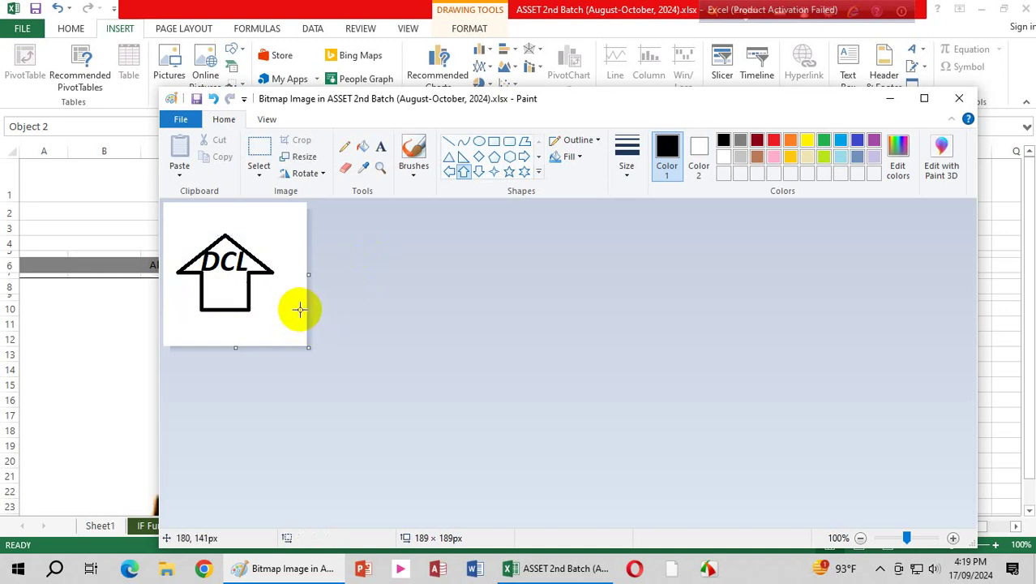
Step: Crop the image tightly around the arrow logo and return to the worksheet
click(260, 151)
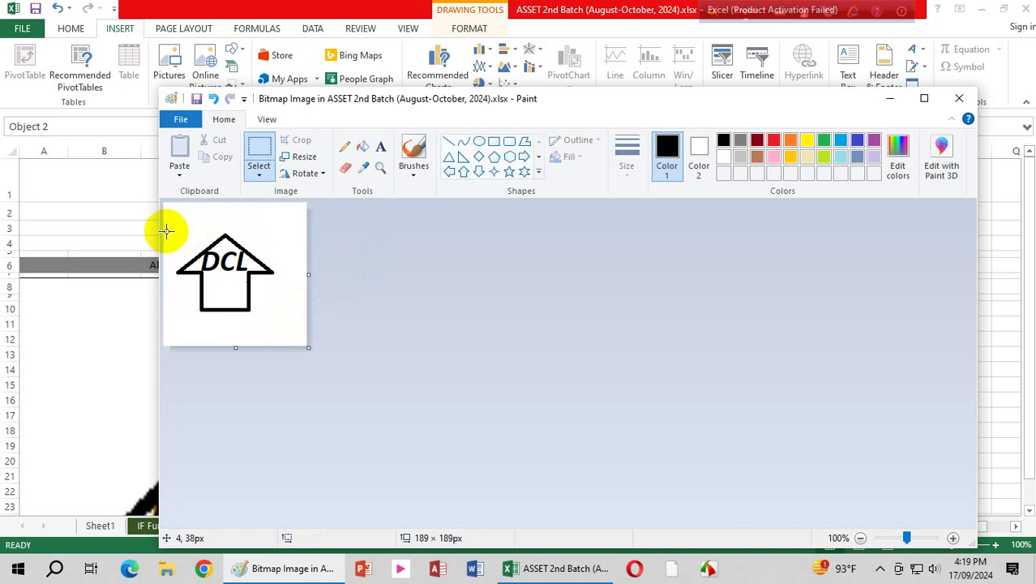
mouse_move(165, 232)
mouse_down()
mouse_move(262, 271)
mouse_move(275, 331)
mouse_move(290, 327)
mouse_move(296, 340)
mouse_move(283, 340)
mouse_move(287, 317)
mouse_move(273, 319)
mouse_move(281, 326)
mouse_up()
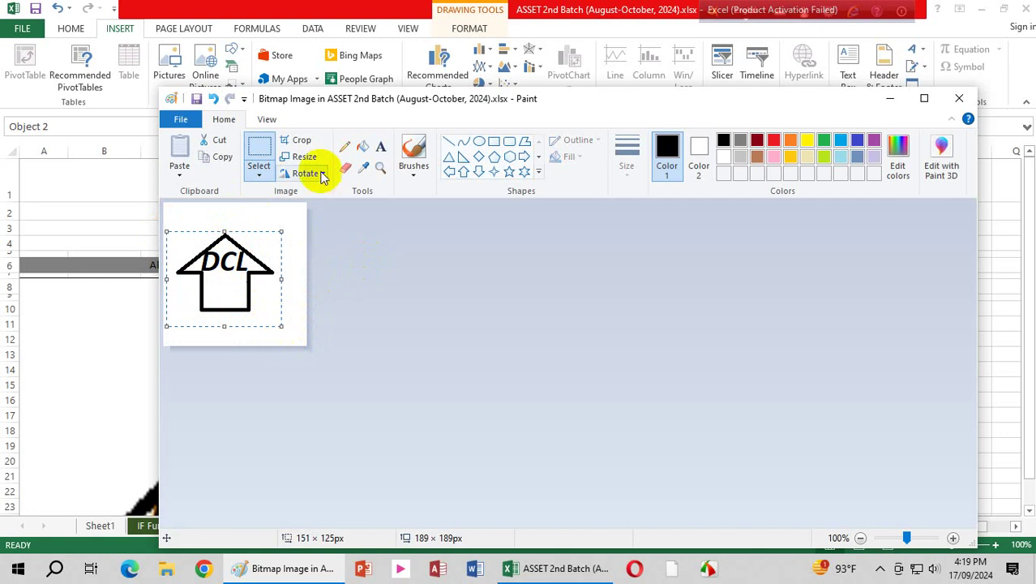
click(300, 140)
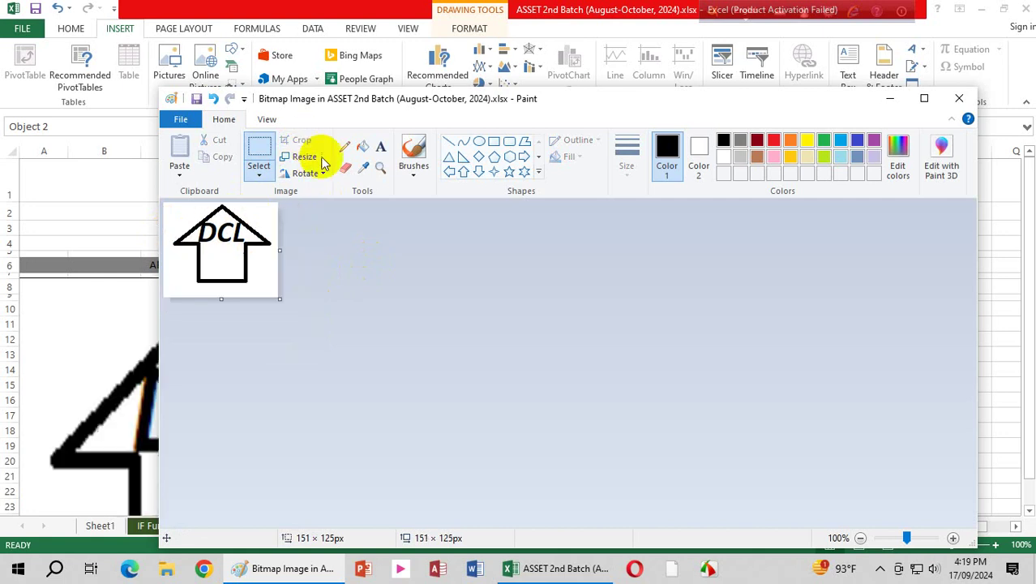
click(958, 97)
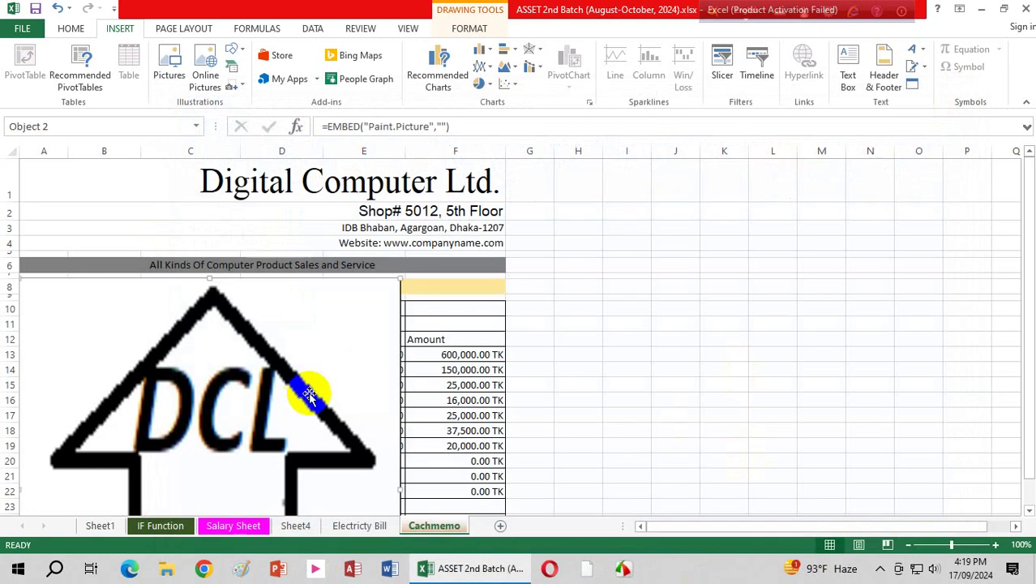
Step: Unlock the aspect ratio and size the logo to 0.72" high by 0.51" wide
scroll(310, 393, down, 5)
scroll(316, 392, up, 4)
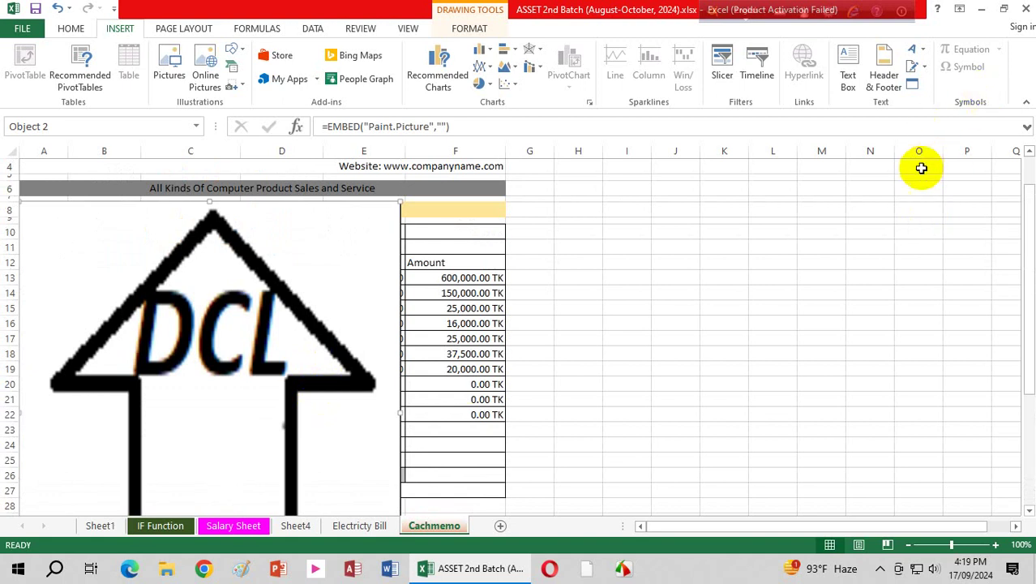
click(470, 26)
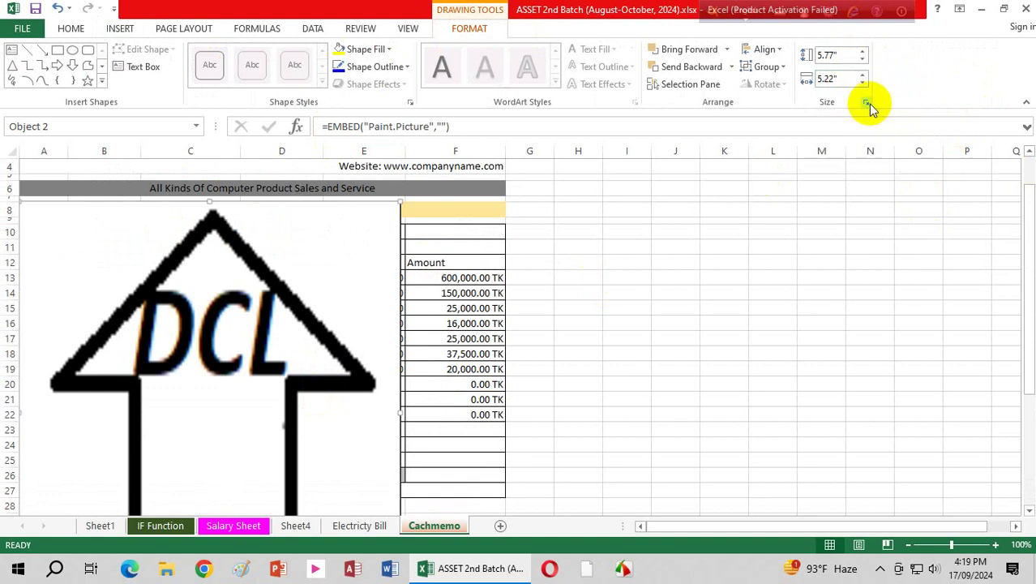
click(866, 103)
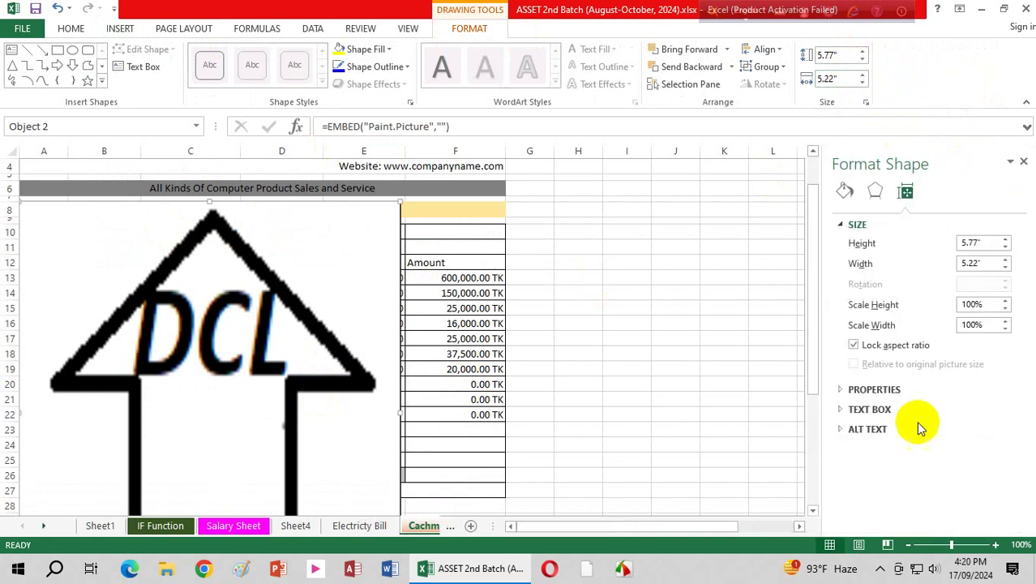
click(865, 347)
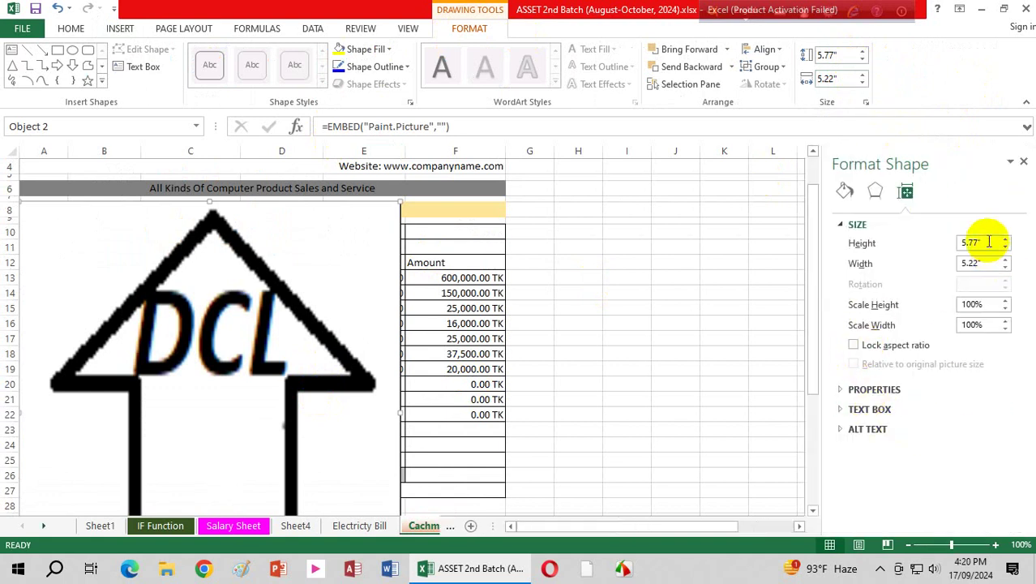
drag(983, 241, 892, 245)
text(.7)
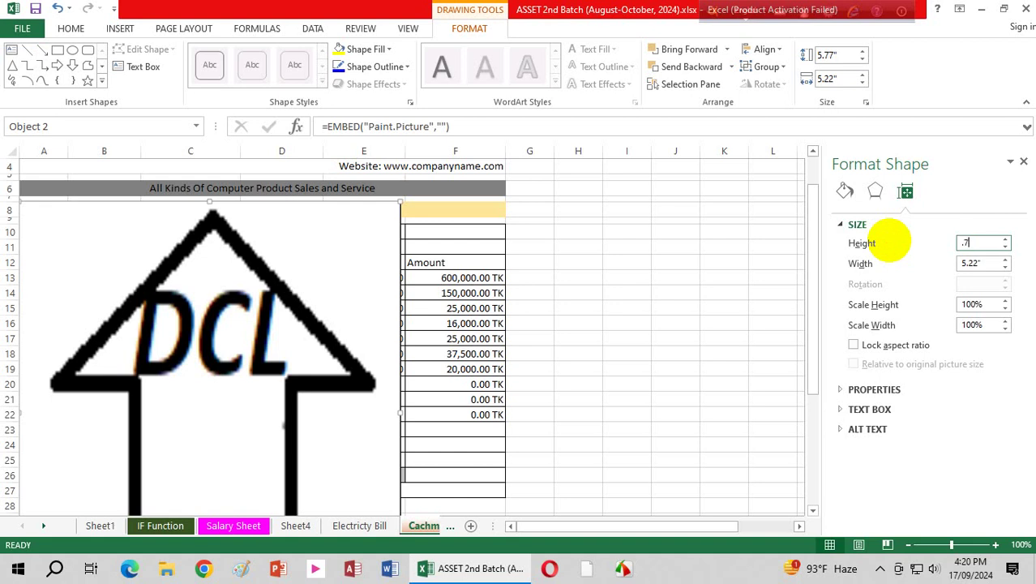
text(2)
key(Tab)
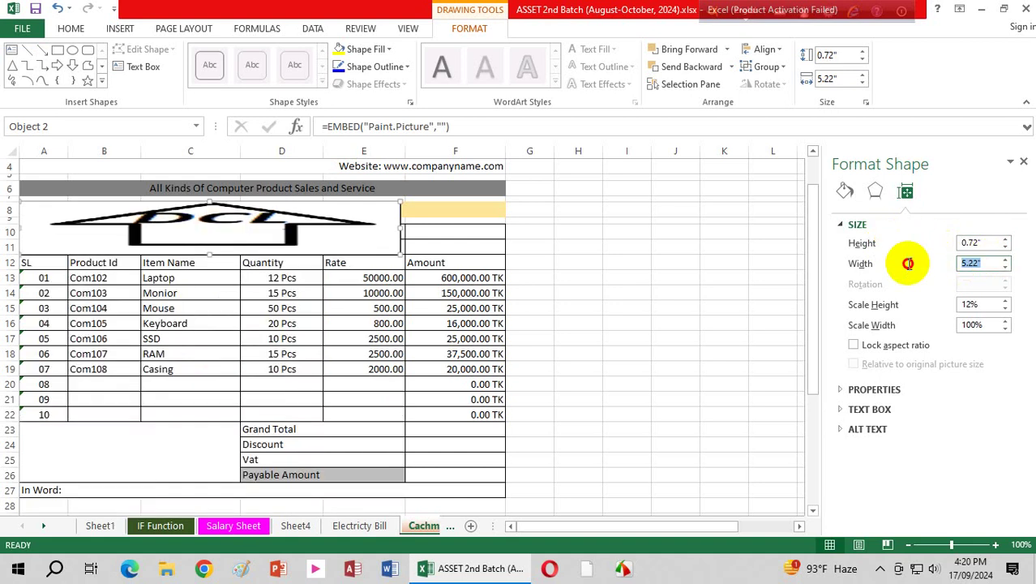
text(.51)
key(Return)
Step: Move the logo to A1 beside the Digital Computer Ltd. header and remove its outline
scroll(243, 365, up, 1)
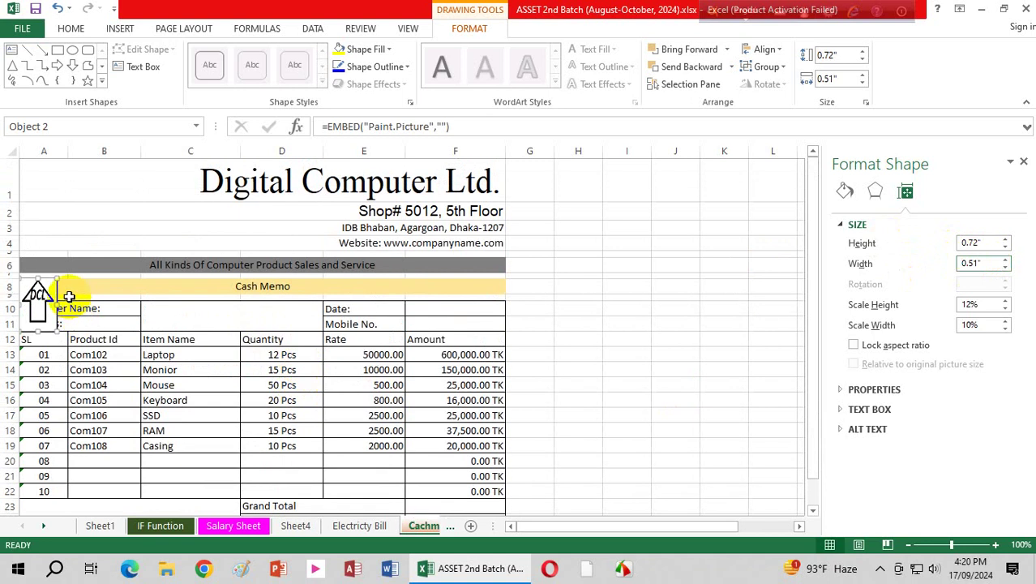
drag(63, 296, 67, 179)
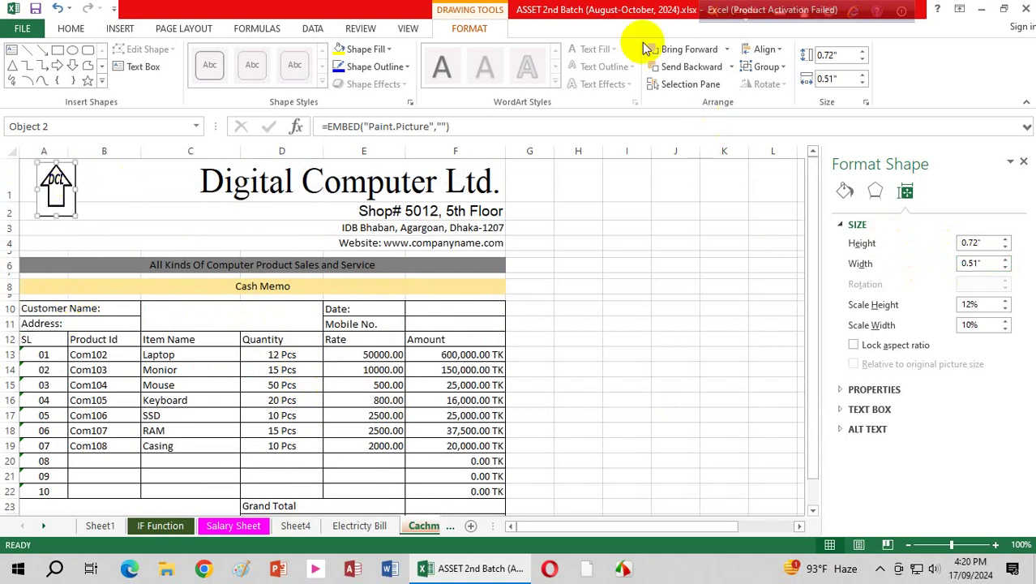
click(408, 67)
click(367, 201)
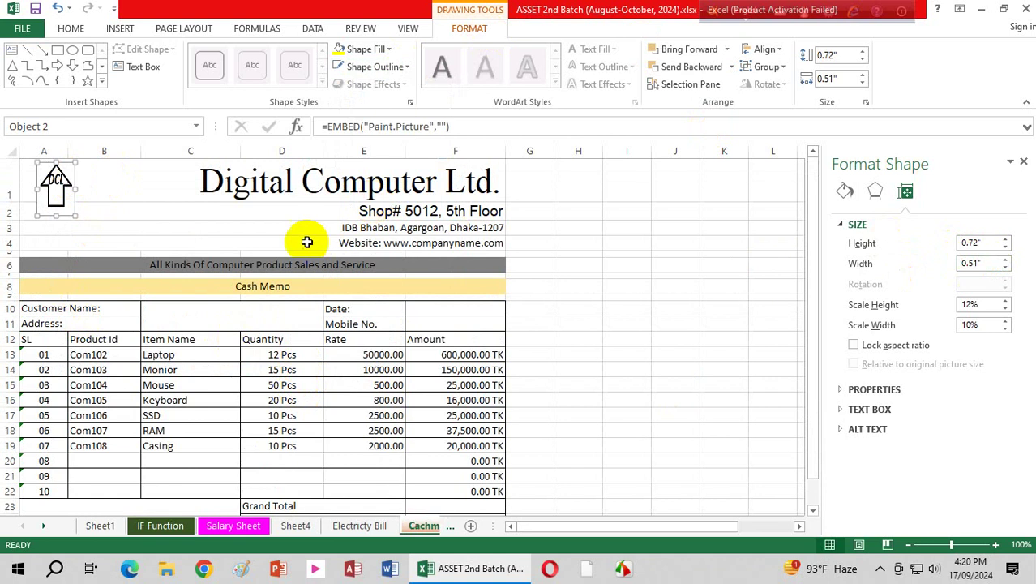
click(213, 226)
click(580, 339)
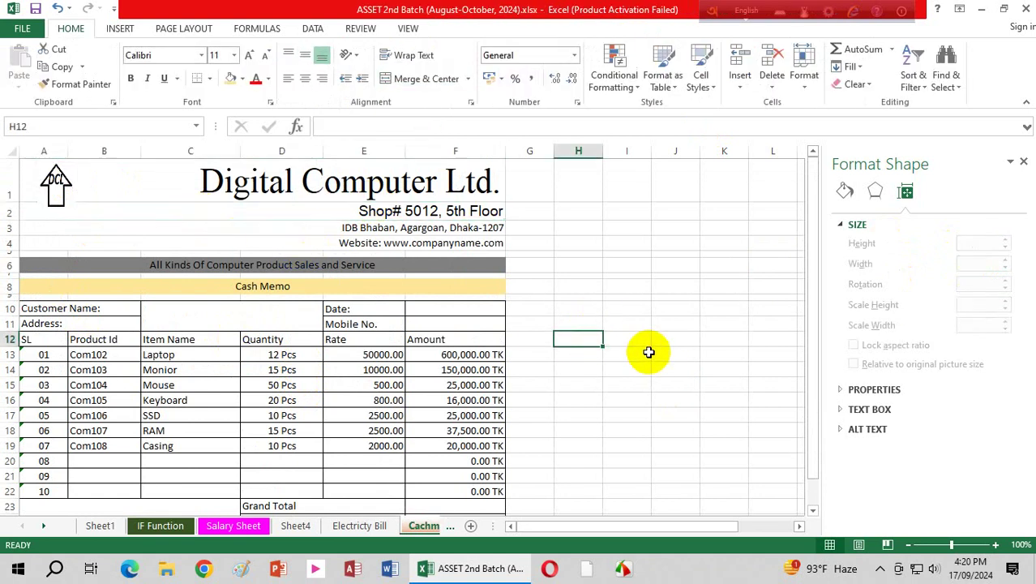
Step: Enter =TODAY() in Date cell F10 so it shows 17/09/2024
click(447, 309)
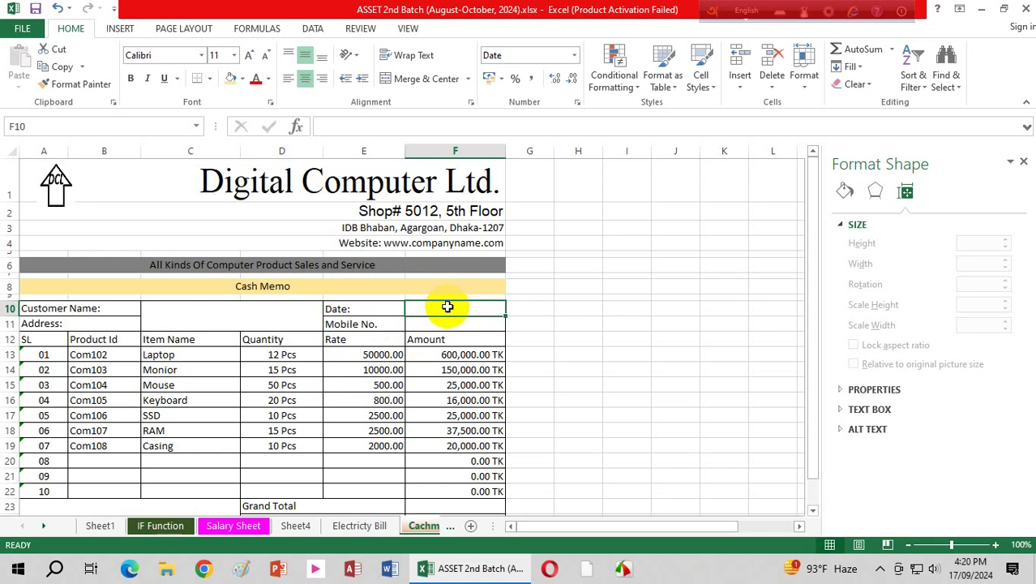
text(=)
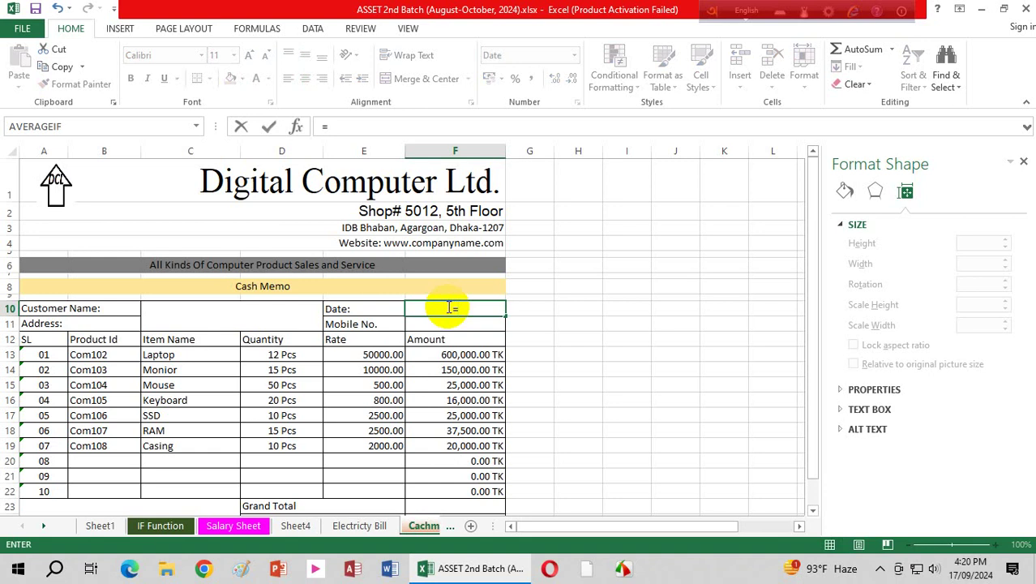
text(TODS)
key(BackSpace)
key(BackSpace)
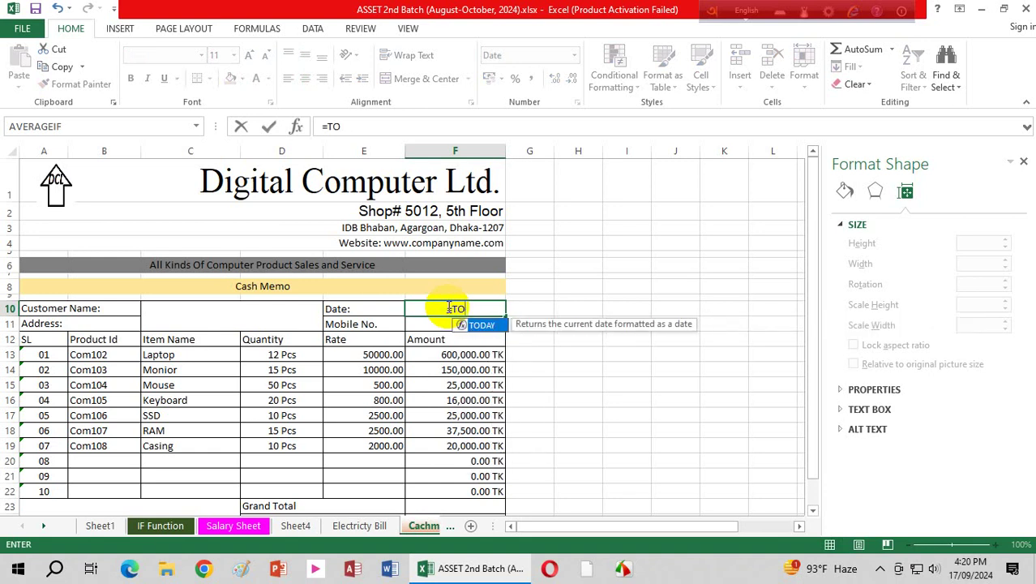
text(DS)
key(BackSpace)
key(BackSpace)
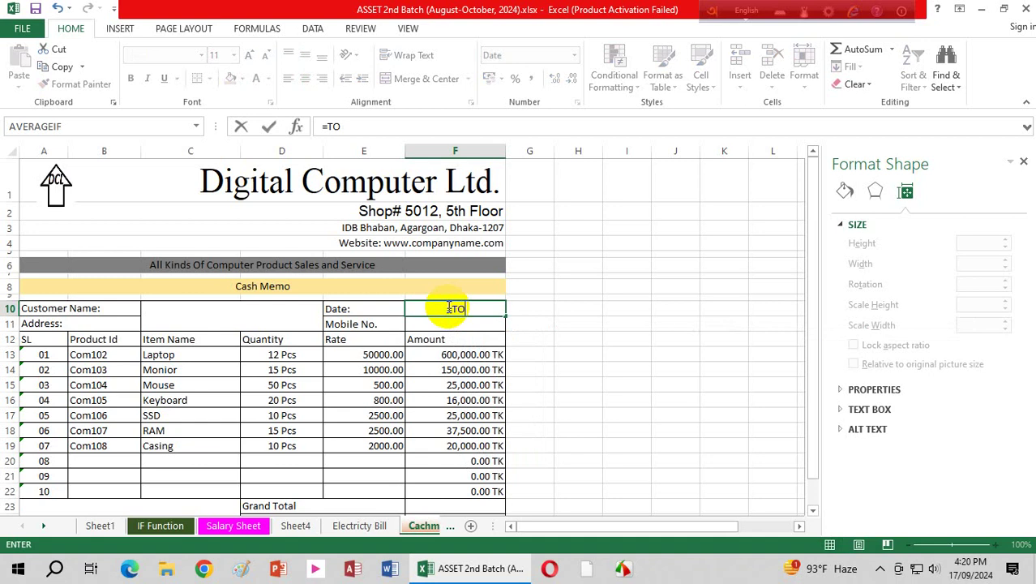
text(DA)
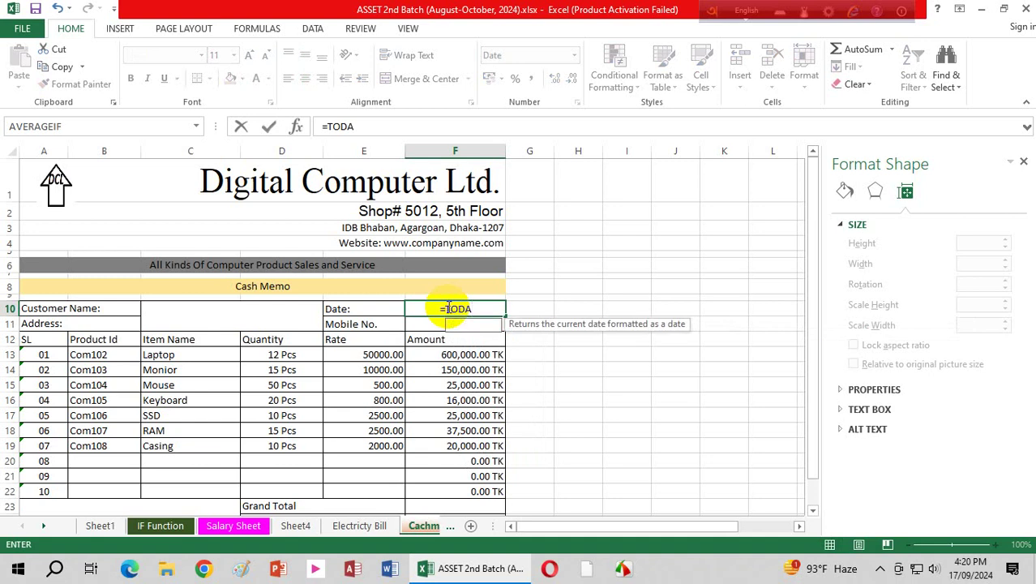
text(Y())
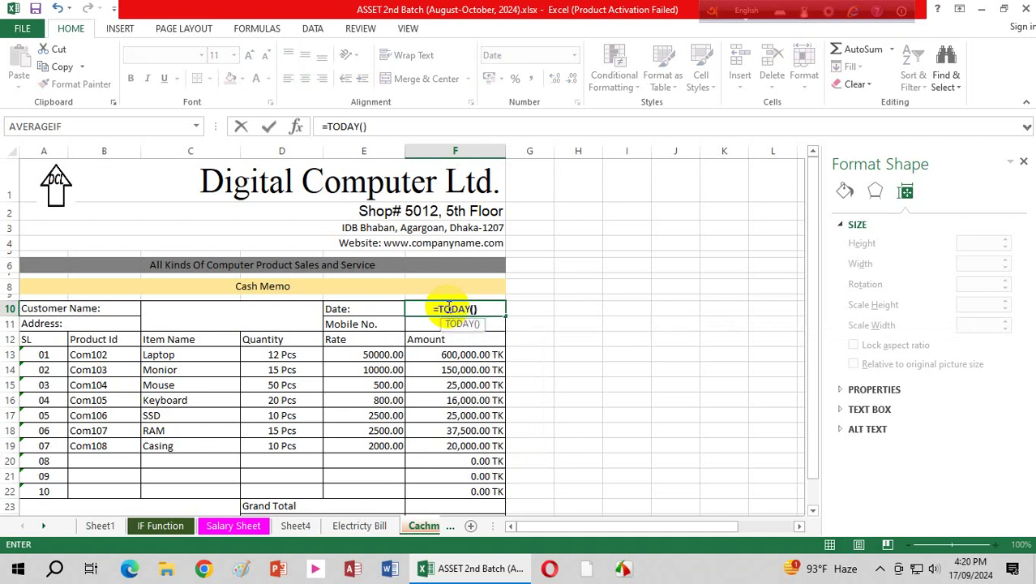
key(Return)
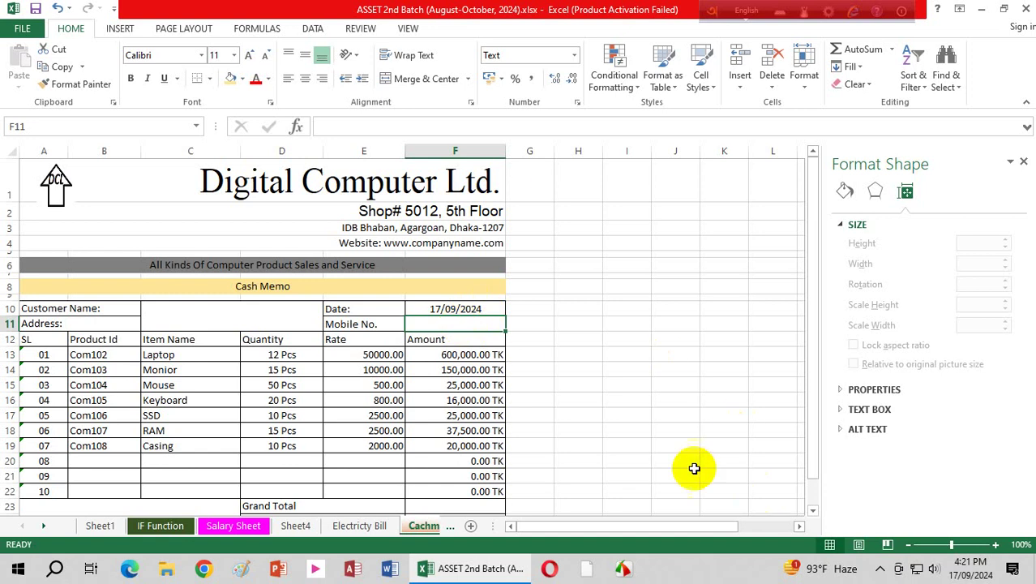
Step: Format the Mobile No. cell F11 as Text
click(625, 569)
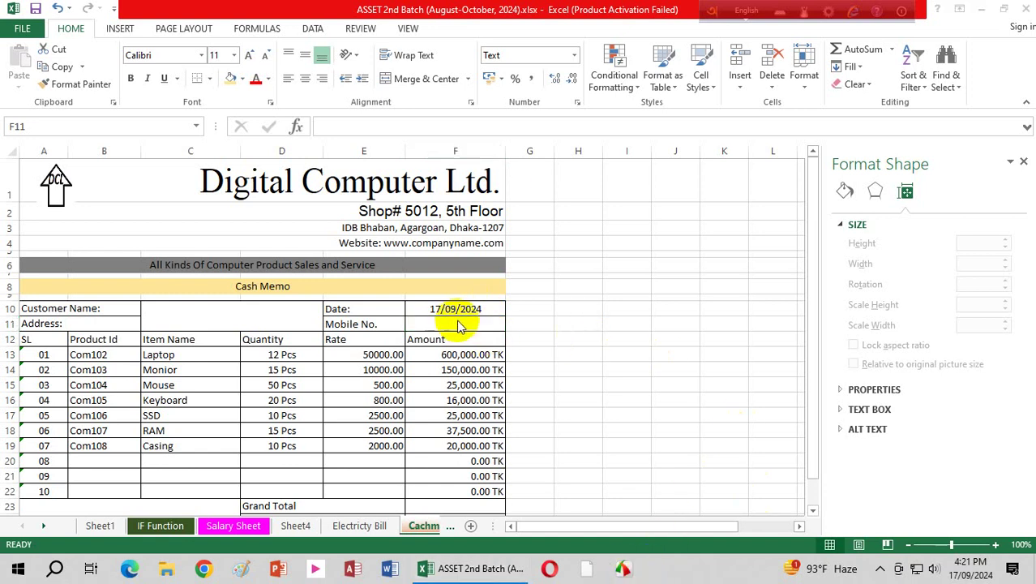
click(454, 321)
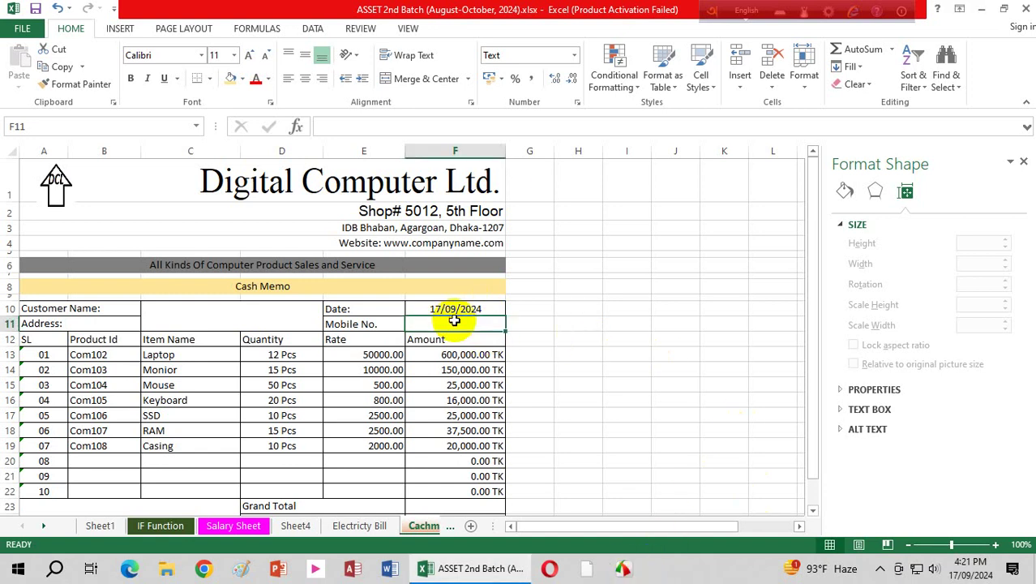
click(574, 55)
click(628, 392)
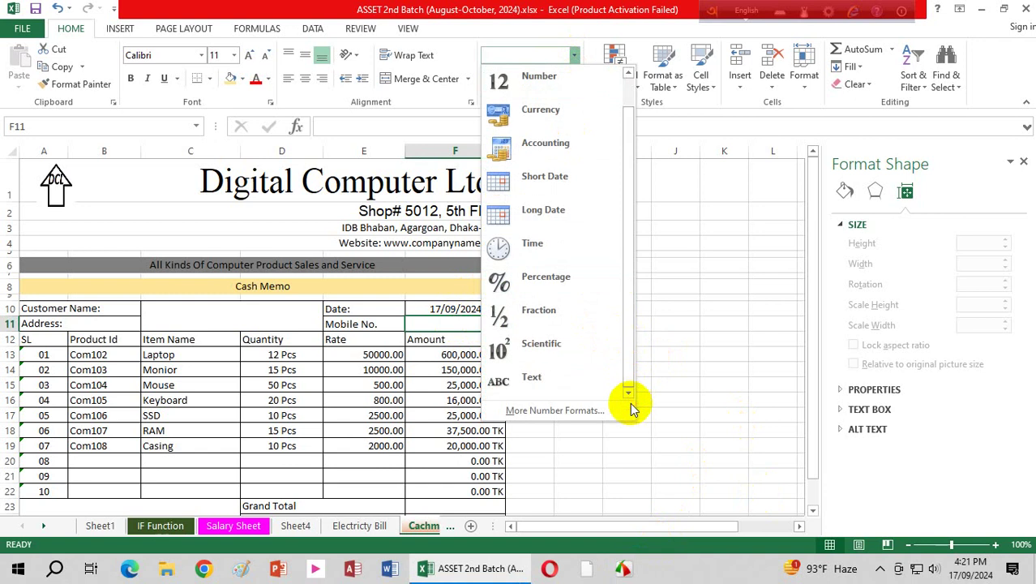
click(531, 376)
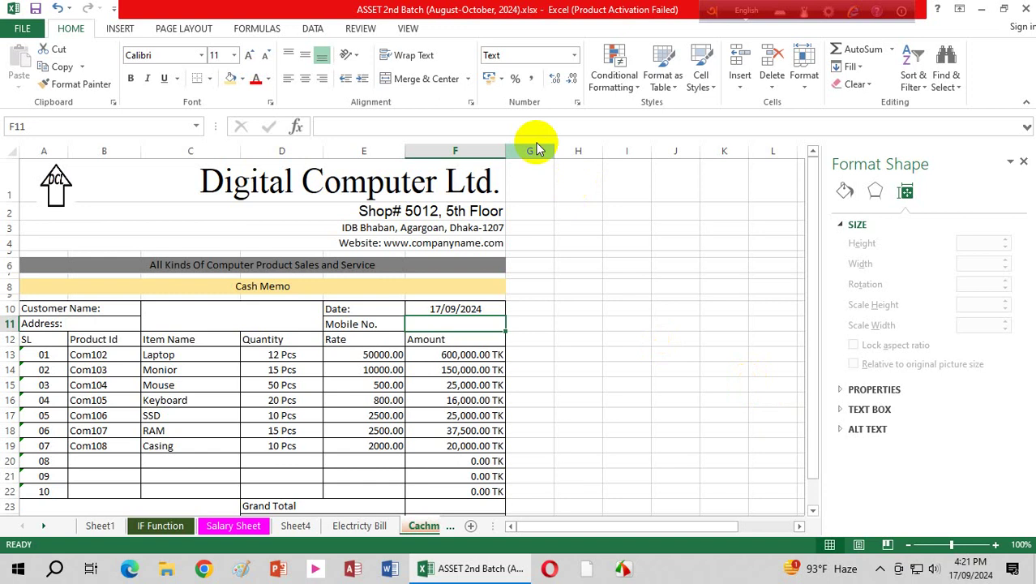
Step: Add a validation requiring text length equal to 11 on F11, then enter the customer's mobile number
click(313, 29)
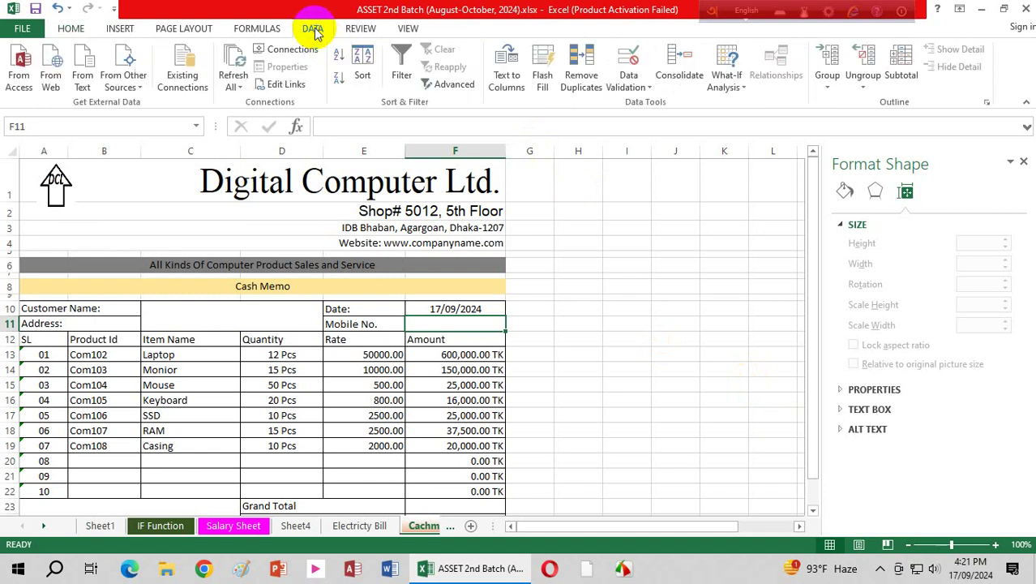
click(647, 87)
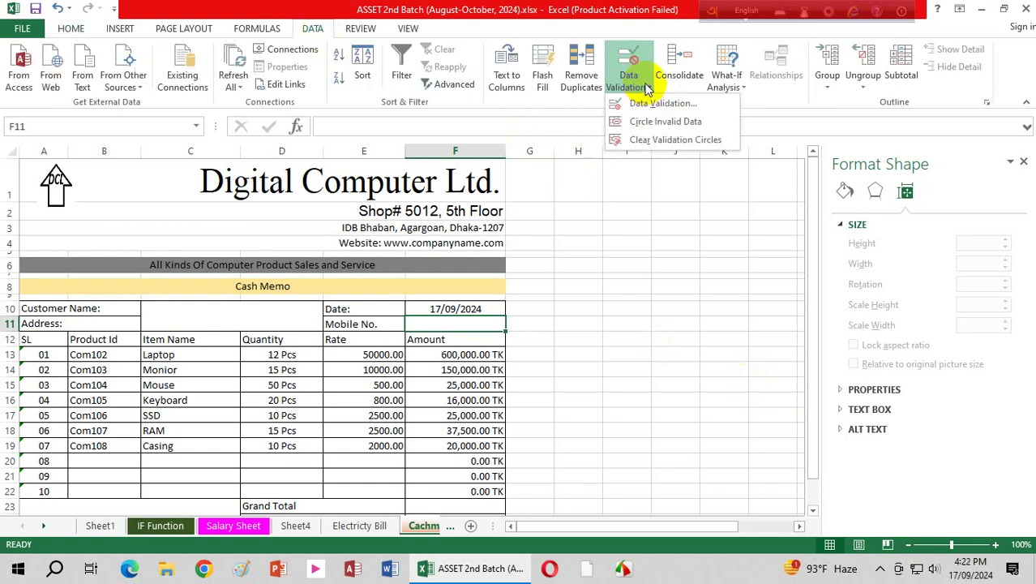
click(660, 104)
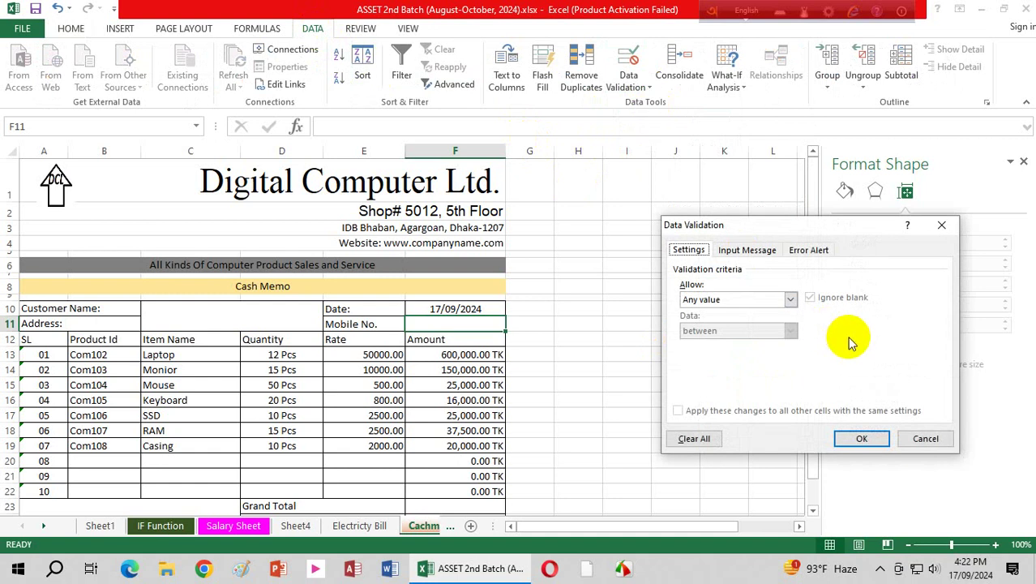
click(790, 299)
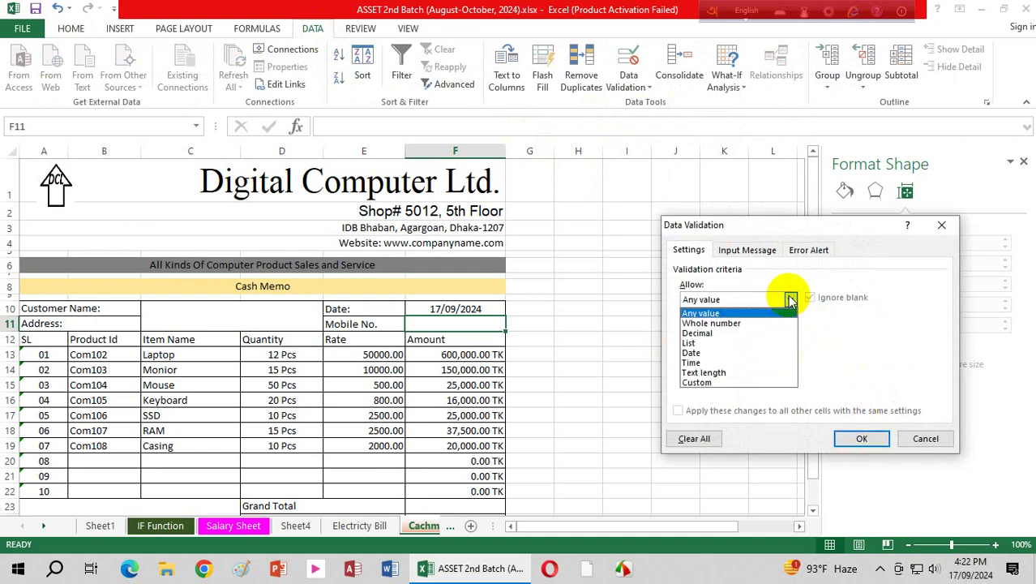
click(704, 373)
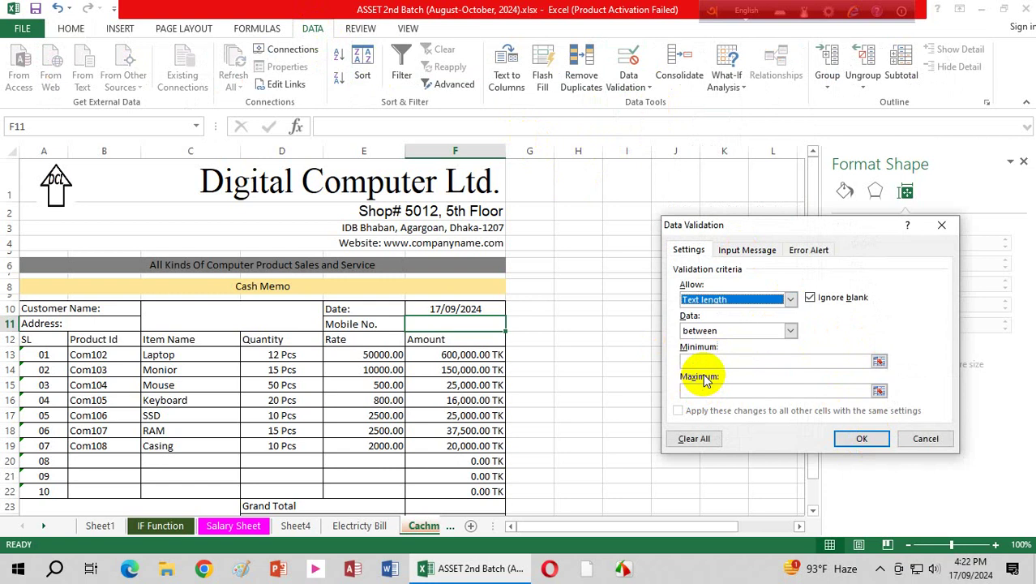
click(790, 333)
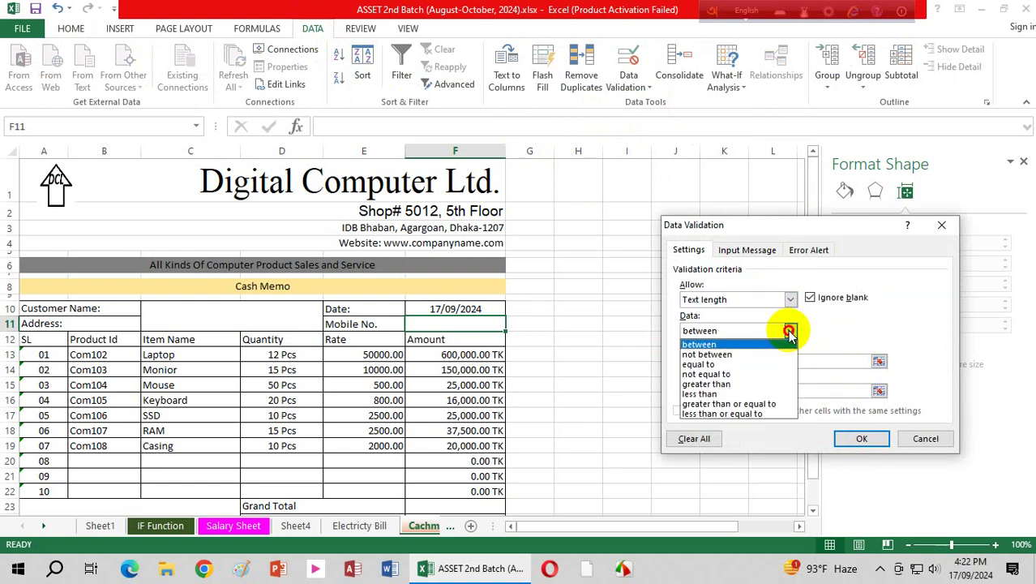
click(724, 369)
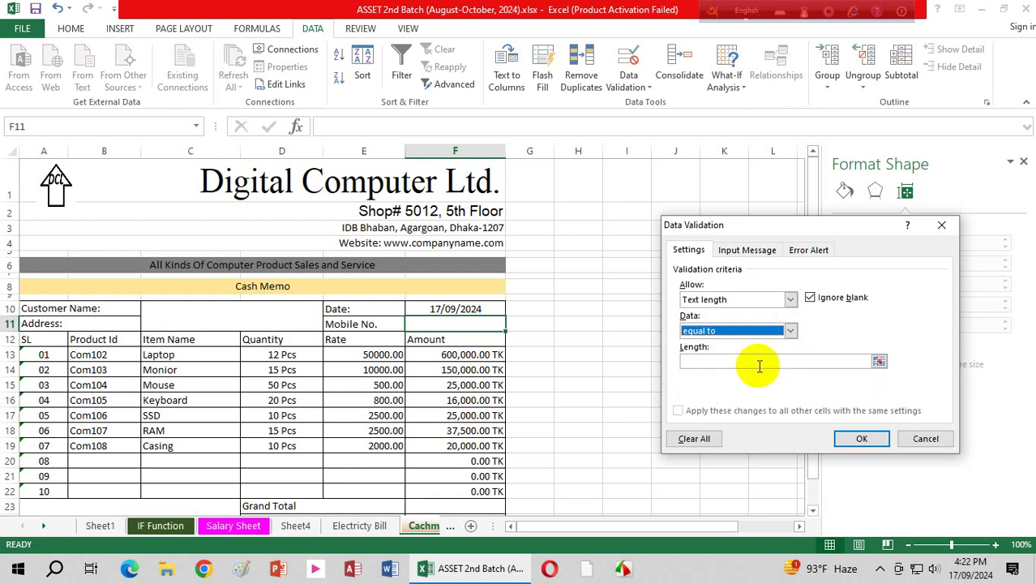
click(717, 361)
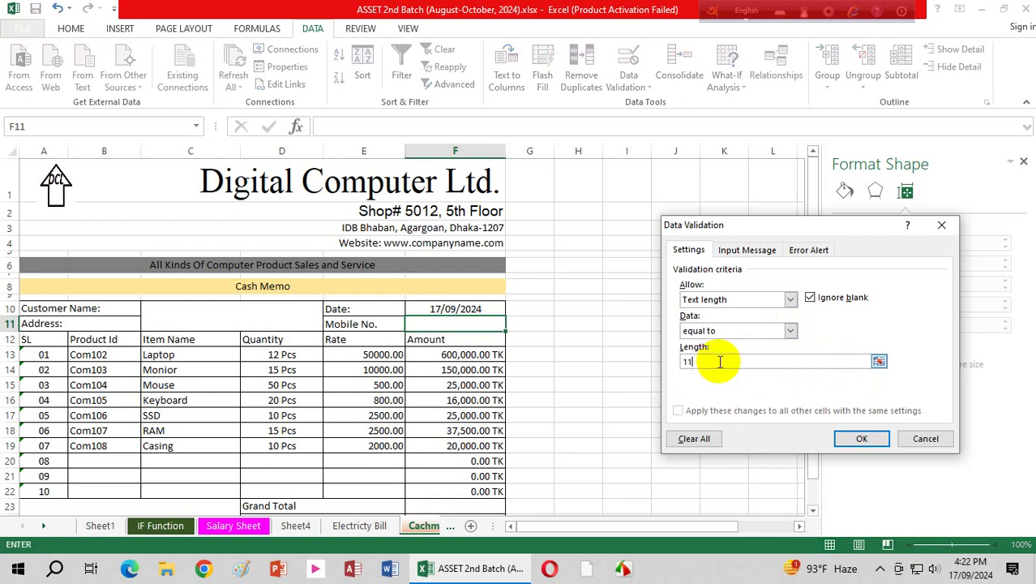
click(868, 439)
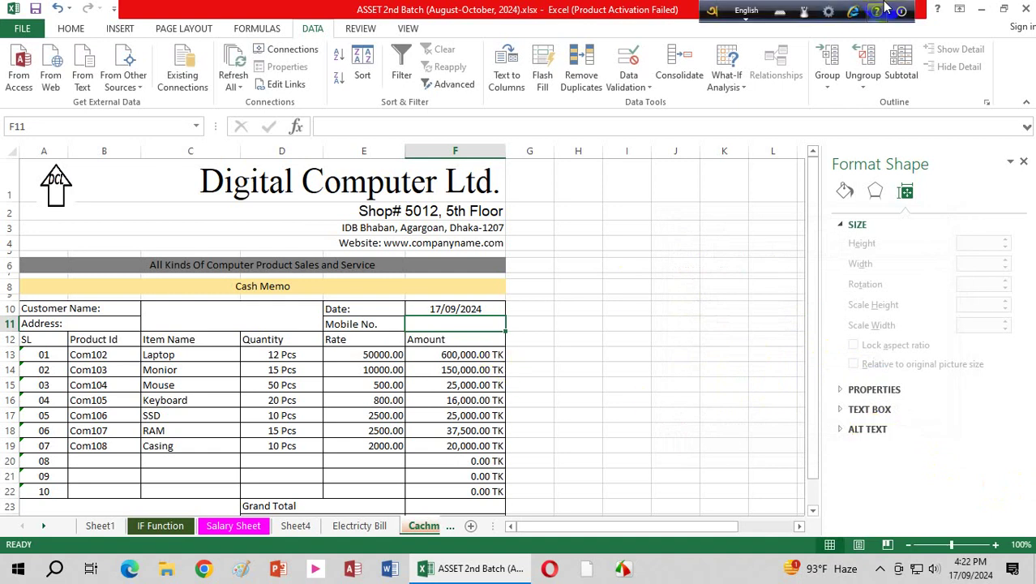
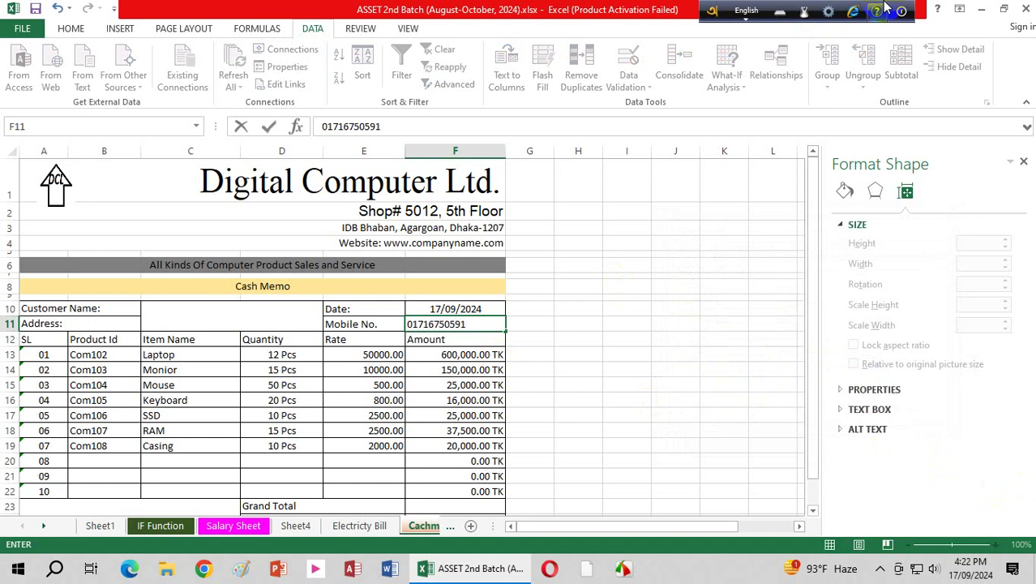
key(Return)
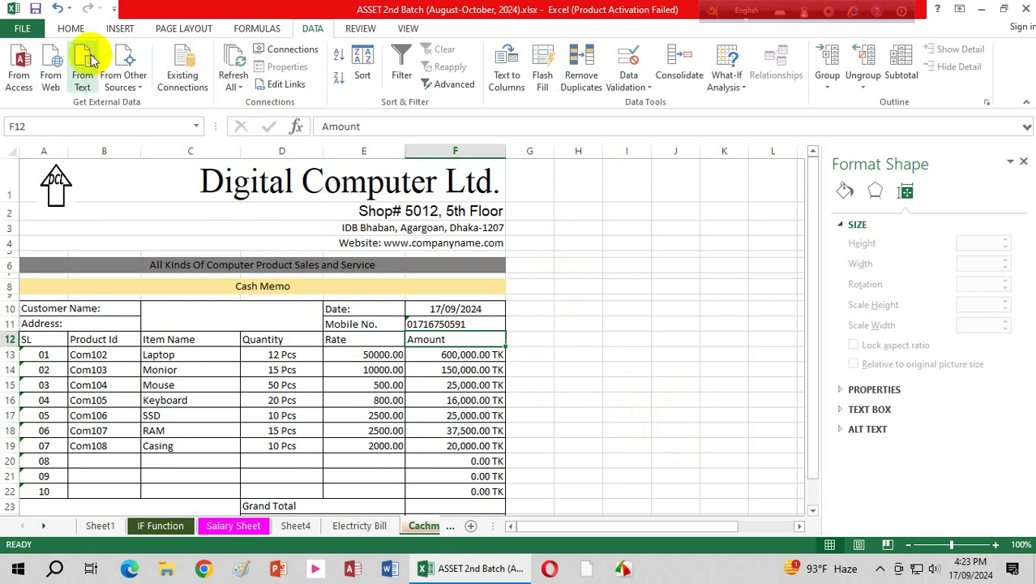
click(71, 29)
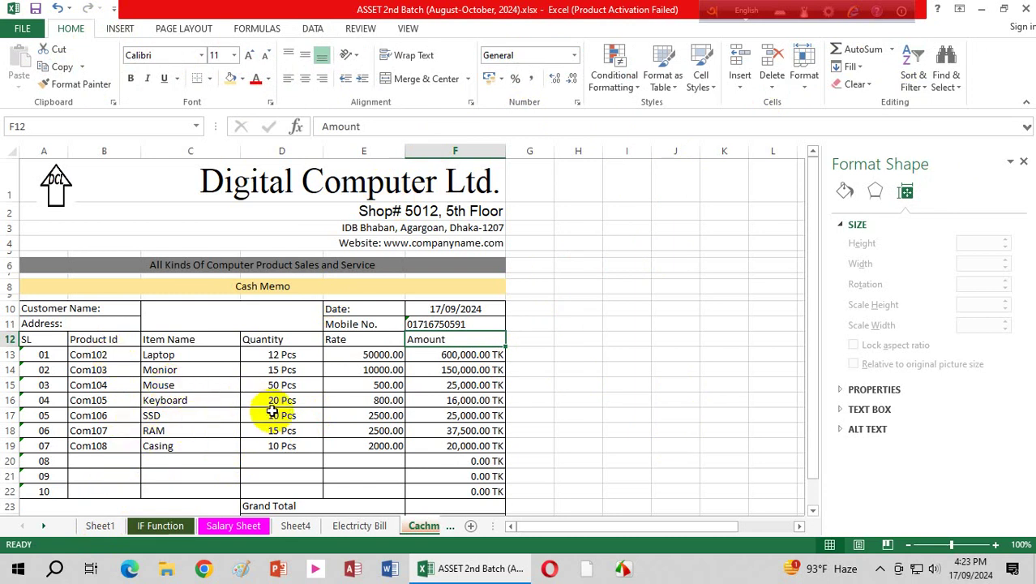
Step: Copy the Product Id and Item Name block and paste it into Sheet4 at D13
drag(176, 340, 266, 431)
drag(81, 336, 168, 446)
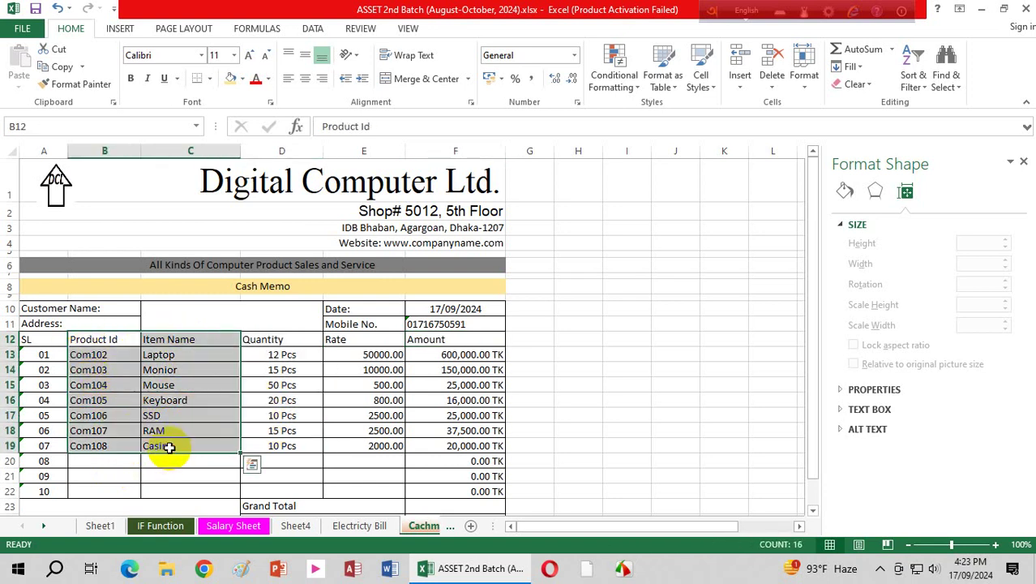
key(ctrl+c)
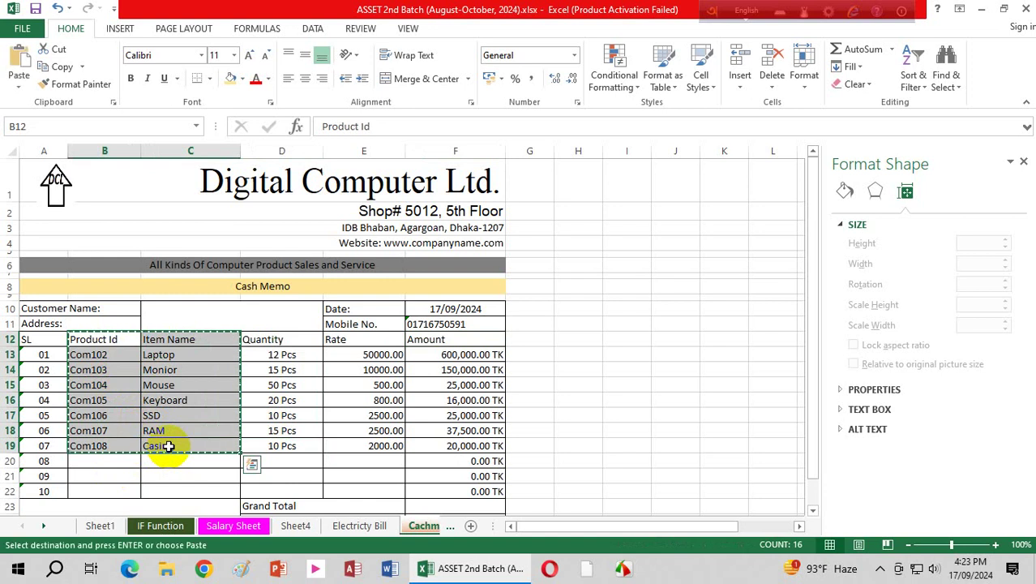
key(ctrl+q)
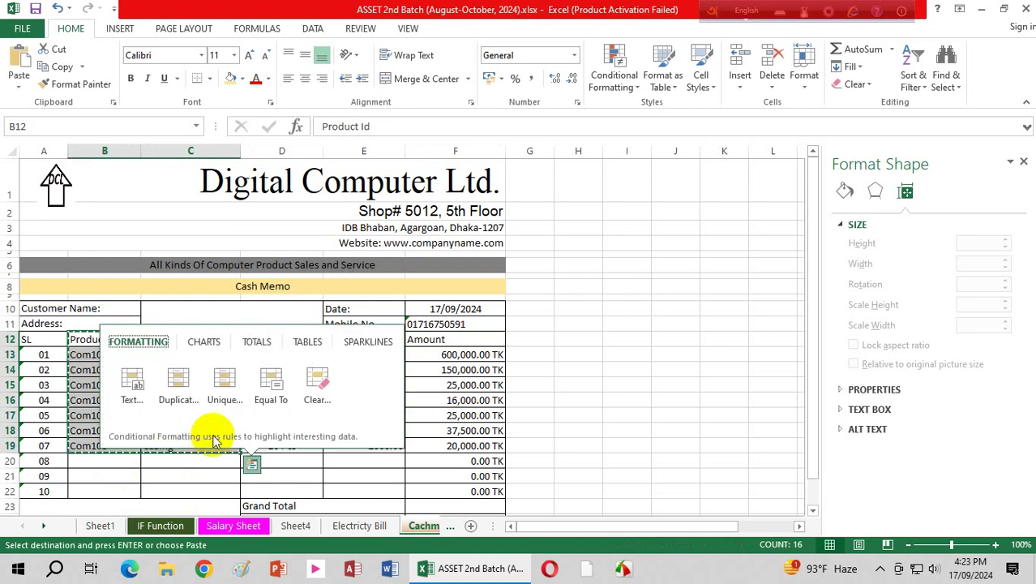
click(296, 527)
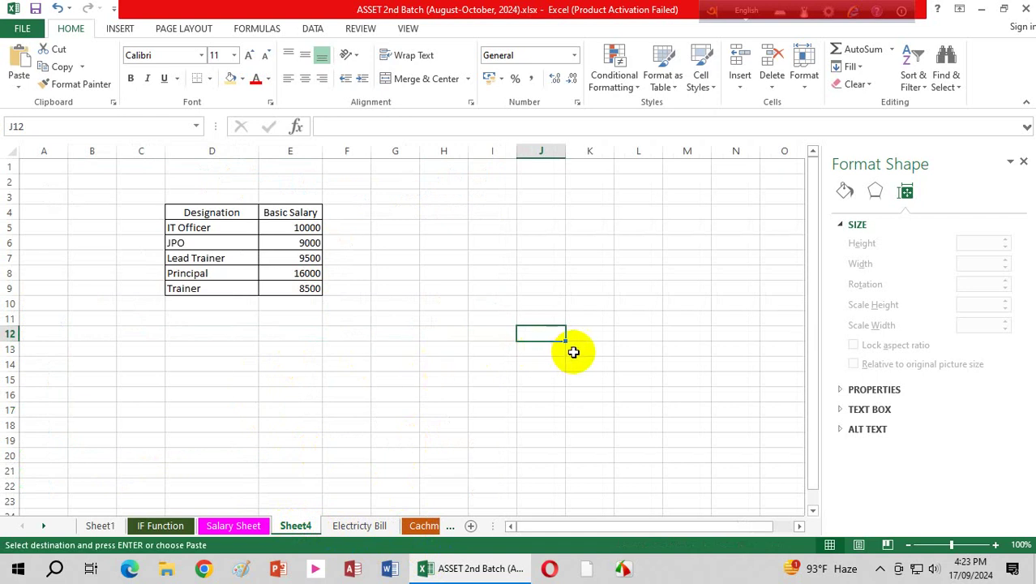
click(572, 352)
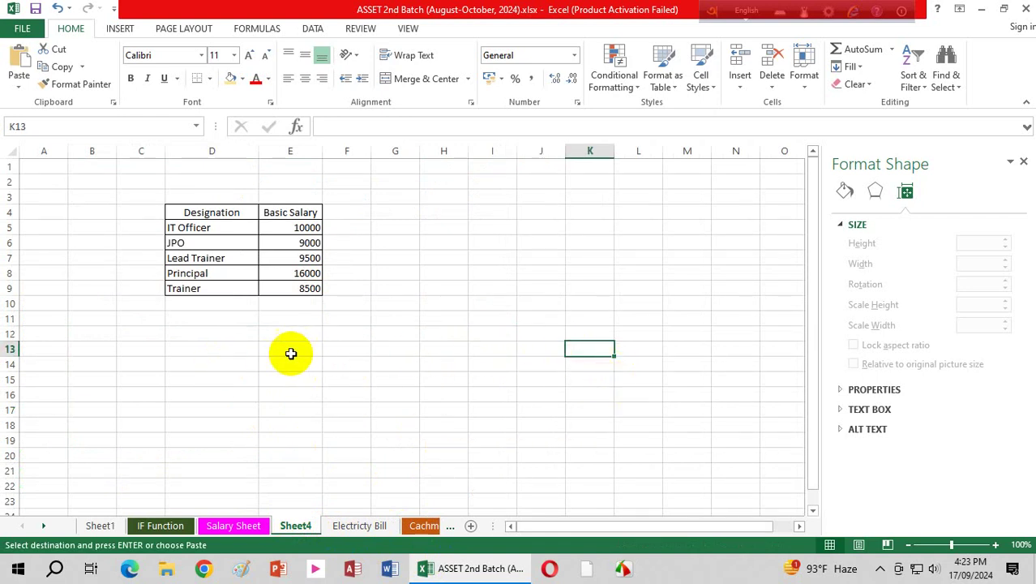
click(230, 347)
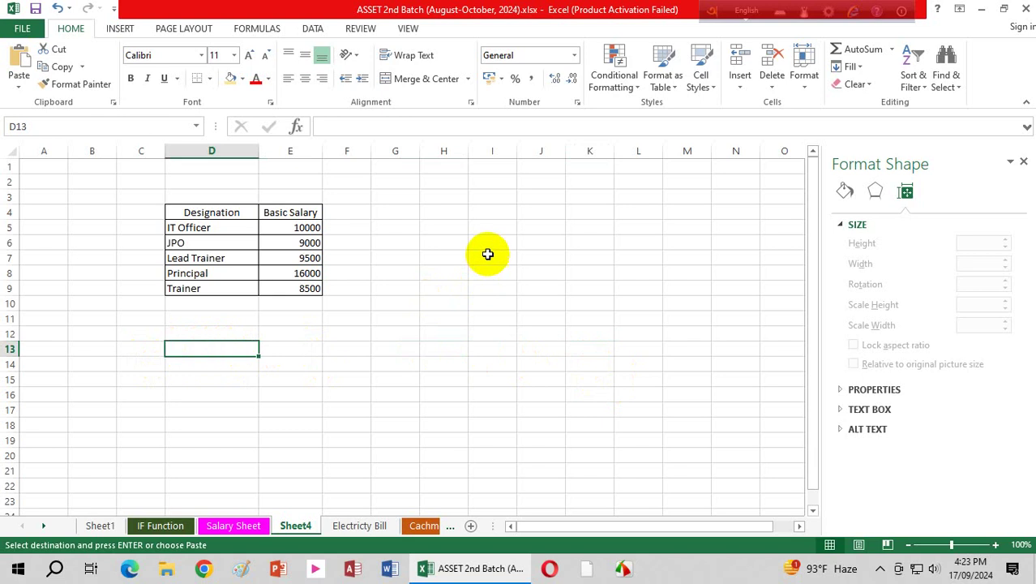
click(18, 67)
click(509, 377)
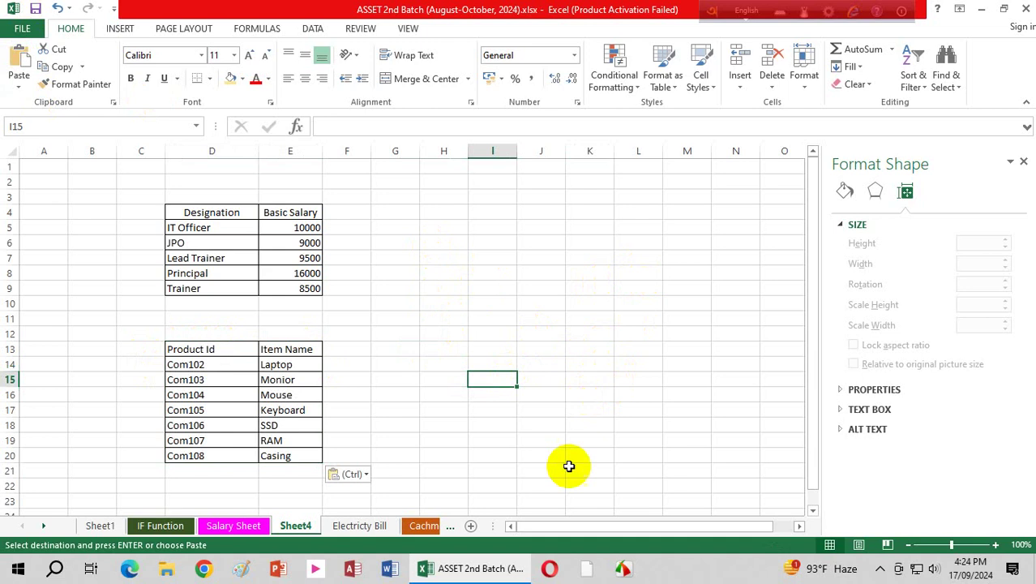
Step: Return to the Cachmemo sheet, clear the copy marquee and reselect cell B13
click(423, 525)
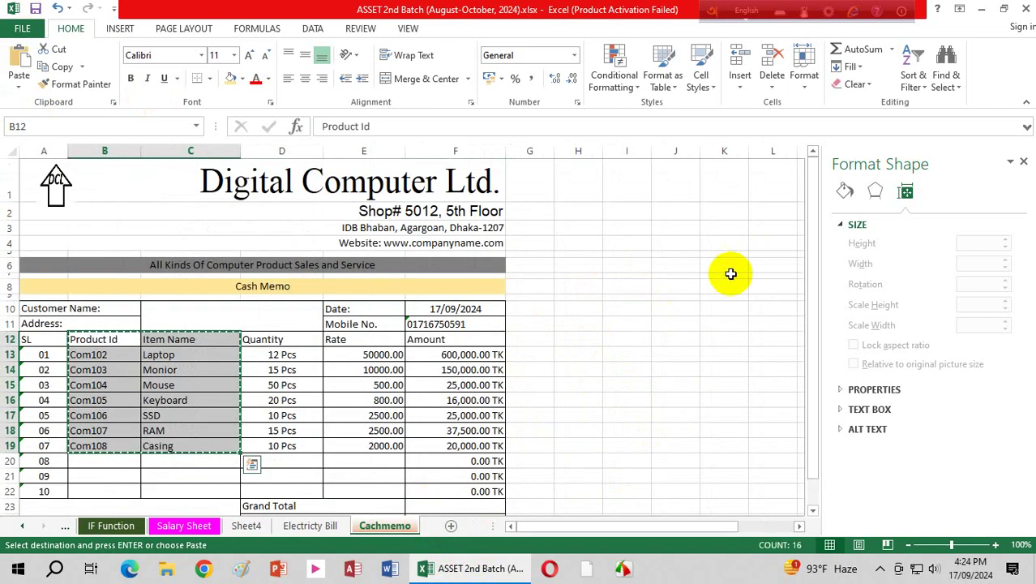
click(689, 329)
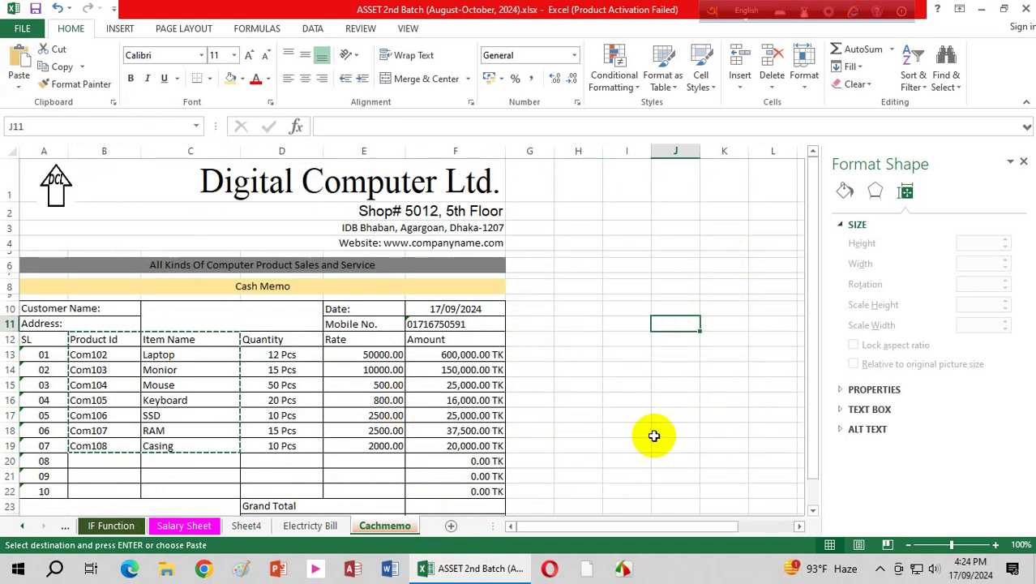
click(640, 414)
key(Escape)
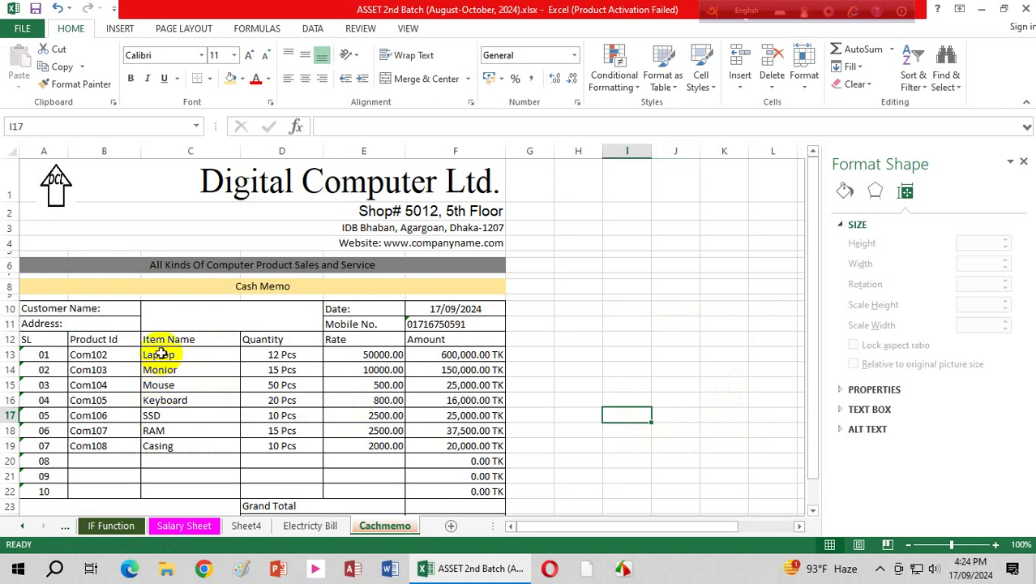
drag(157, 354, 277, 443)
click(92, 357)
drag(92, 357, 172, 413)
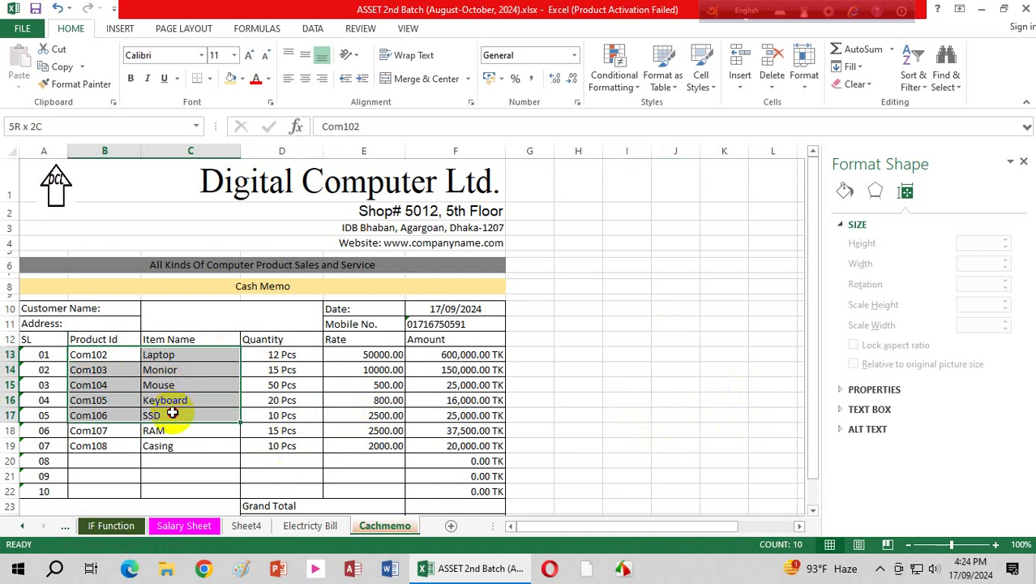
click(202, 462)
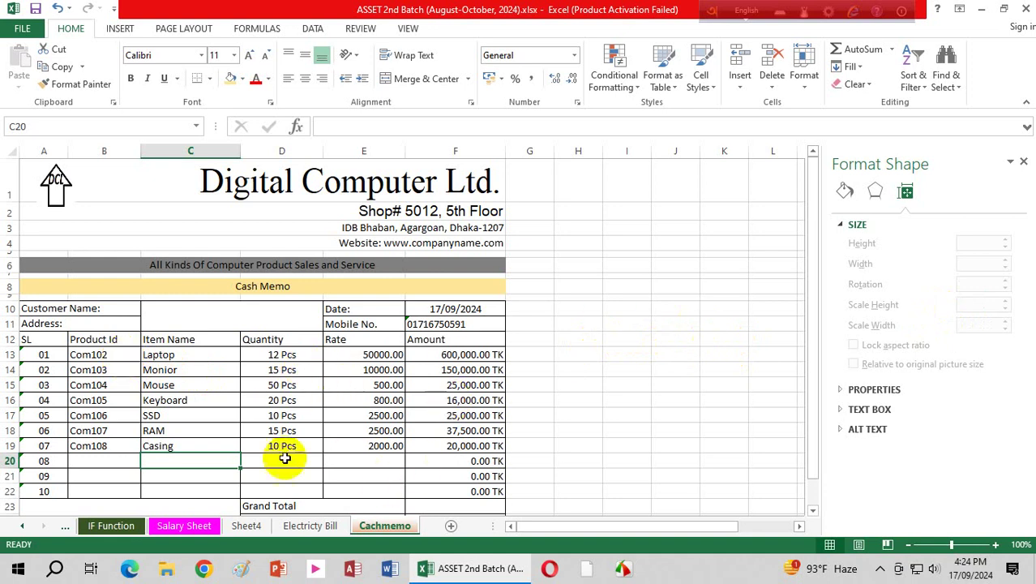
click(119, 355)
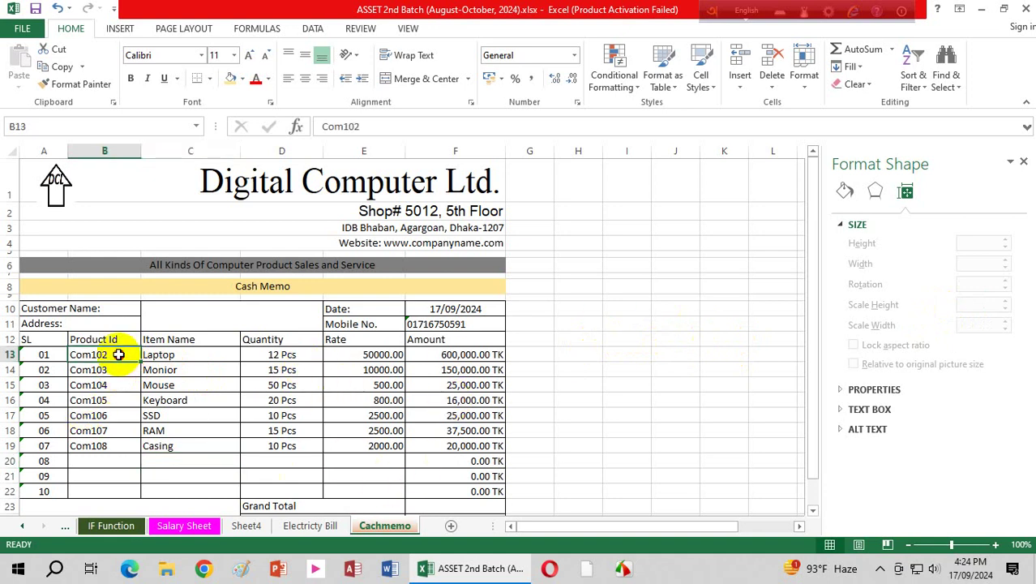
Step: Restrict B13:B22 to a drop-down list sourced from Sheet4!D14:D20 (Com102–Com108)
drag(119, 355, 114, 492)
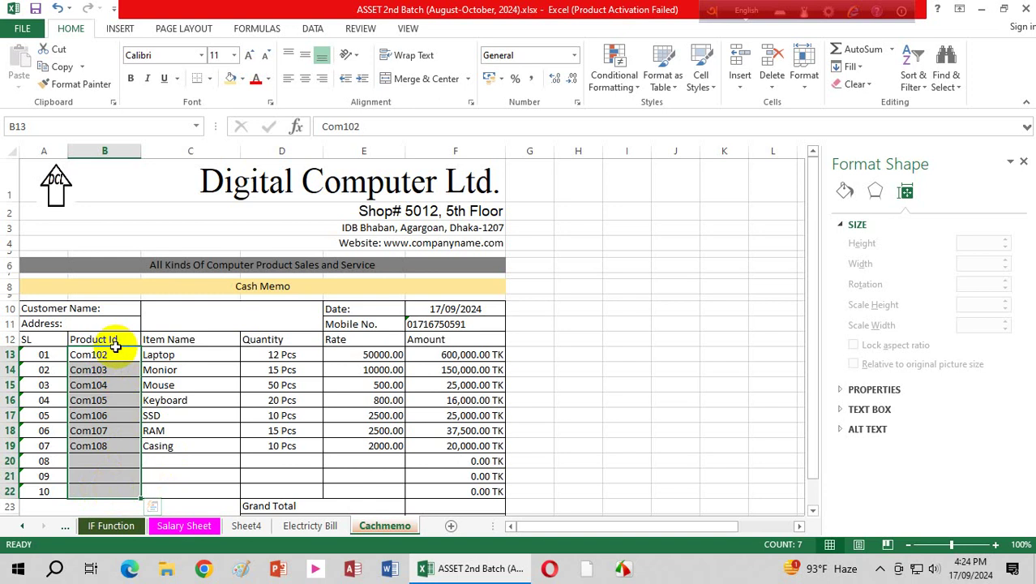
click(317, 29)
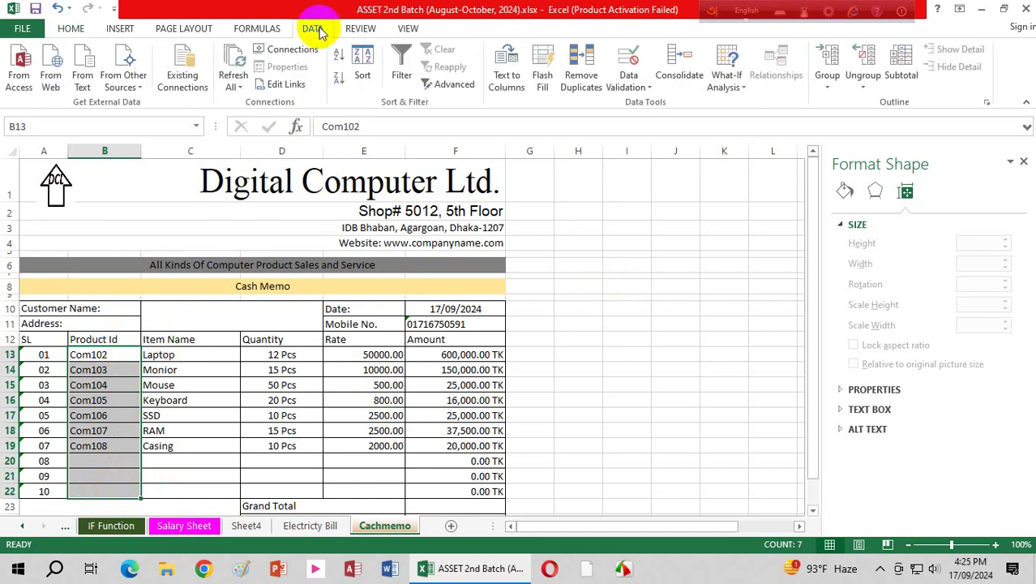
click(642, 84)
click(662, 103)
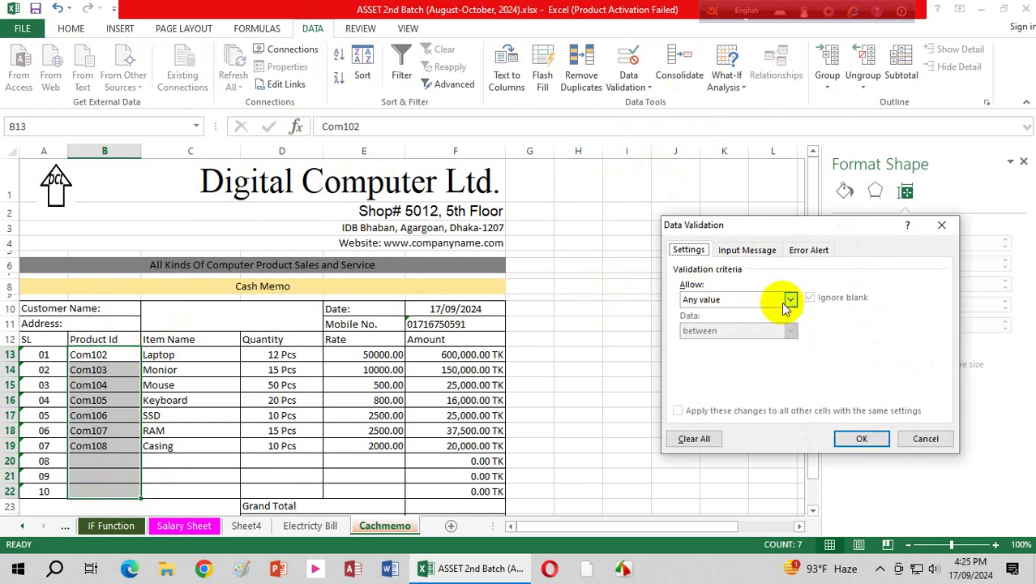
click(790, 300)
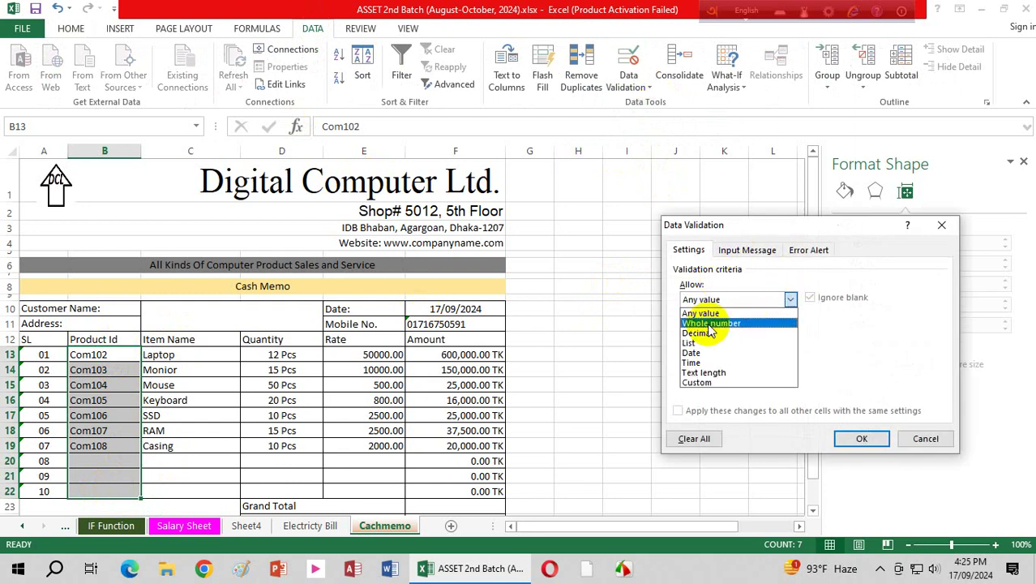
click(697, 344)
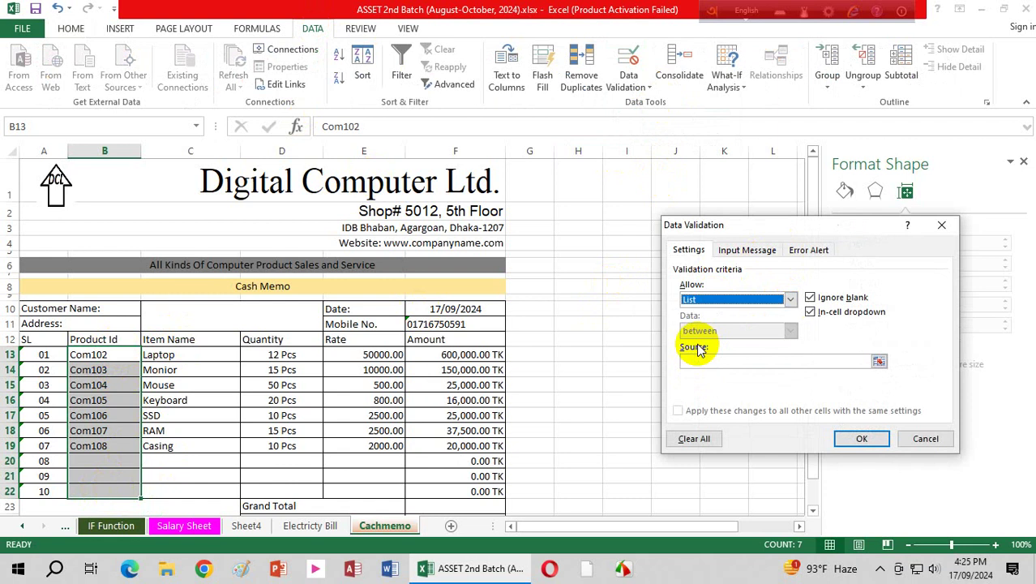
click(711, 360)
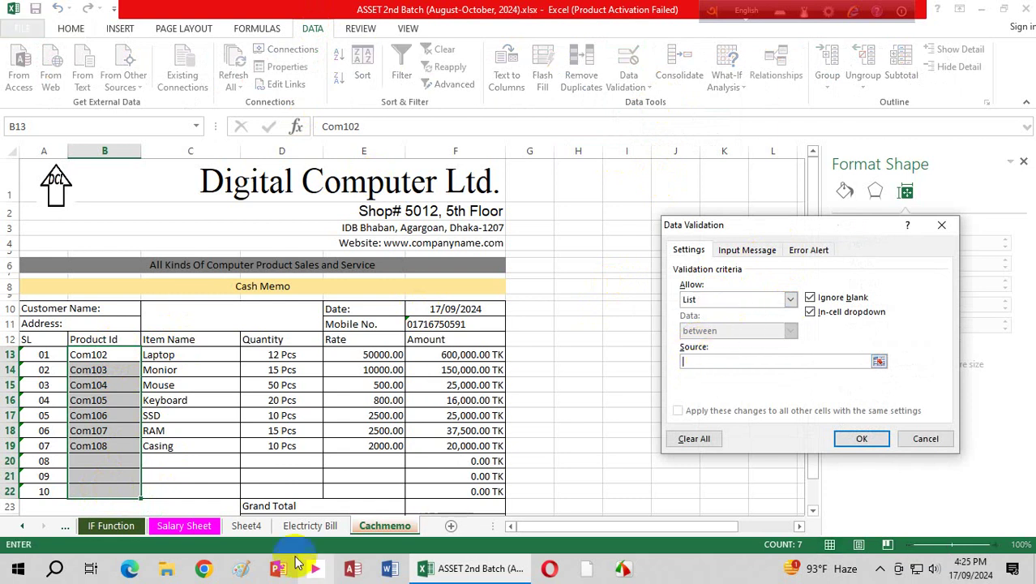
click(256, 531)
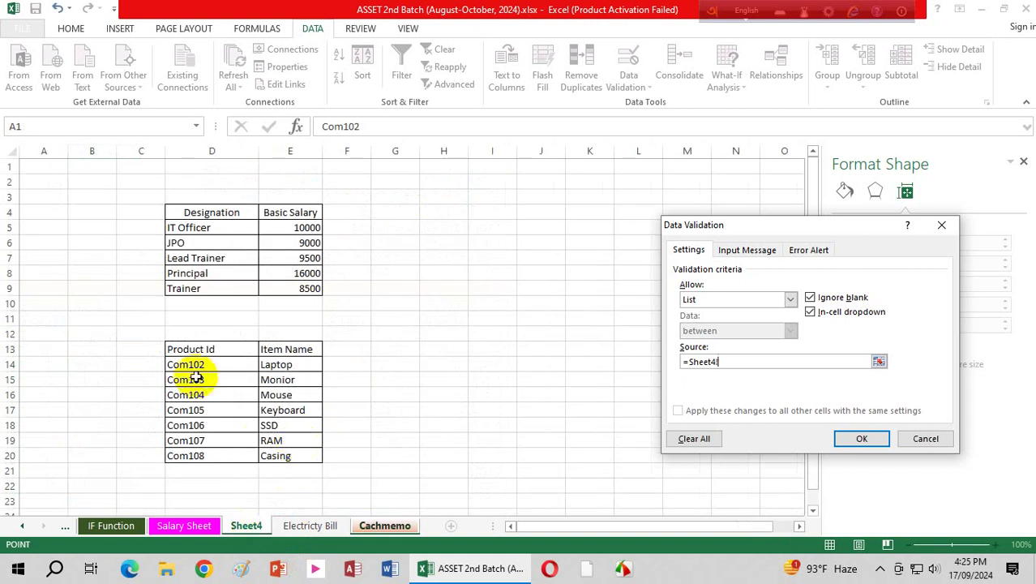
drag(192, 366, 193, 452)
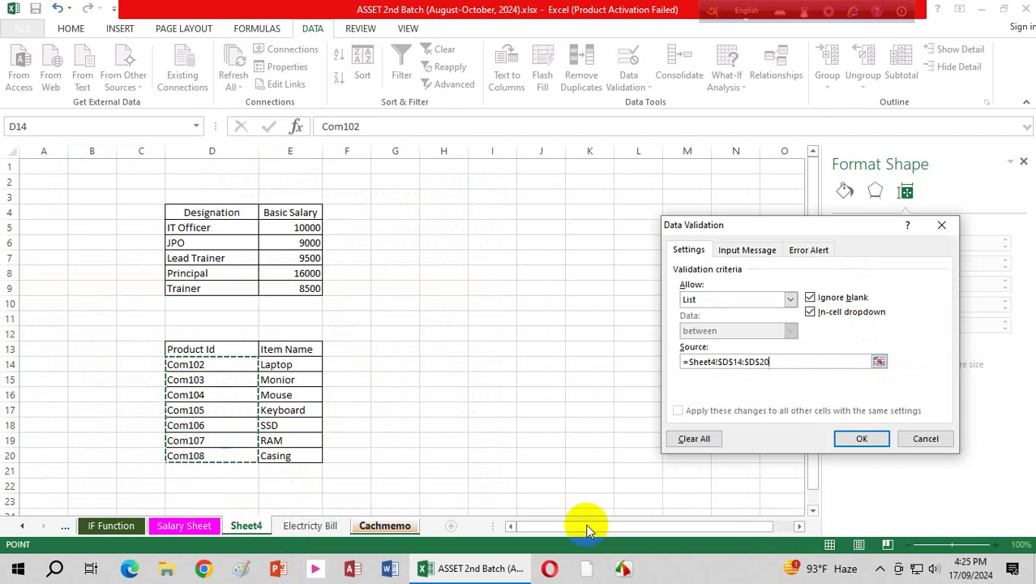
click(863, 438)
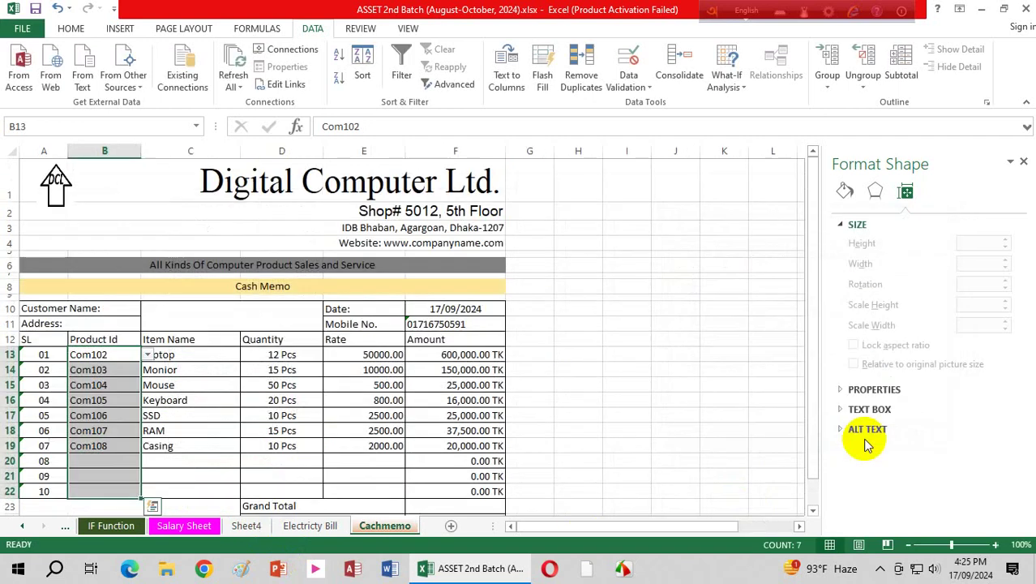
click(127, 495)
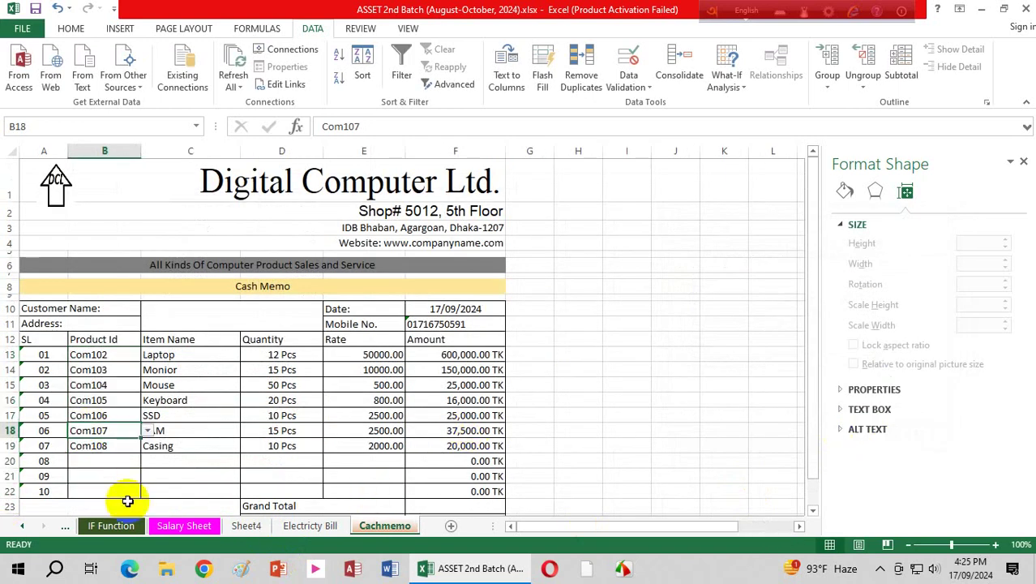
click(121, 400)
click(118, 463)
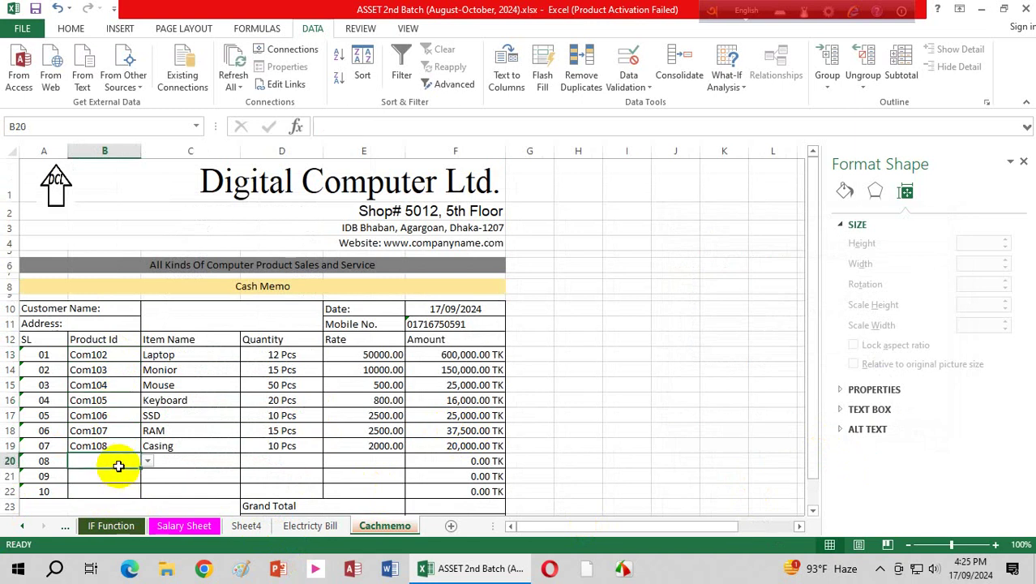
click(122, 354)
click(147, 356)
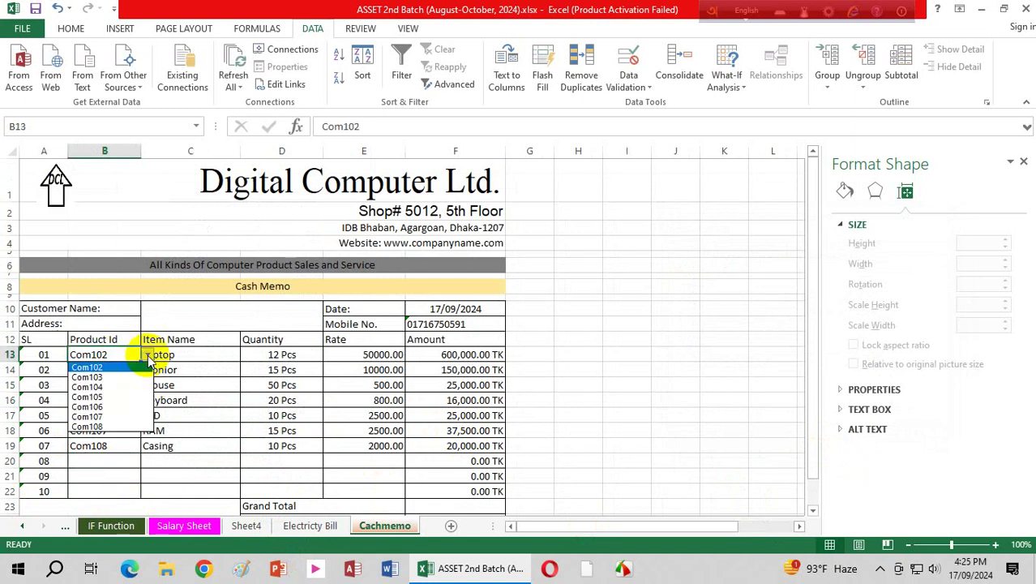
click(130, 406)
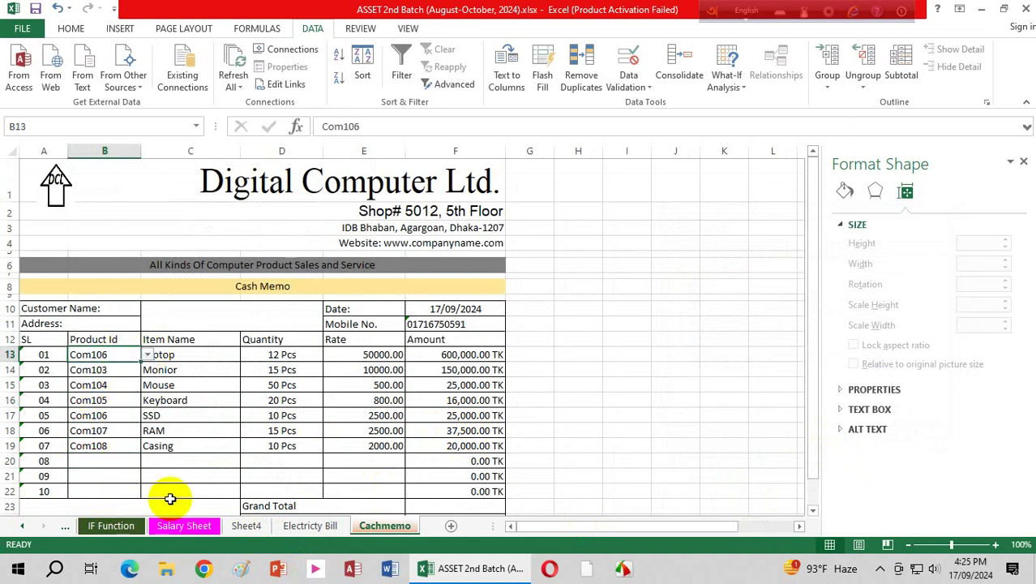
click(147, 356)
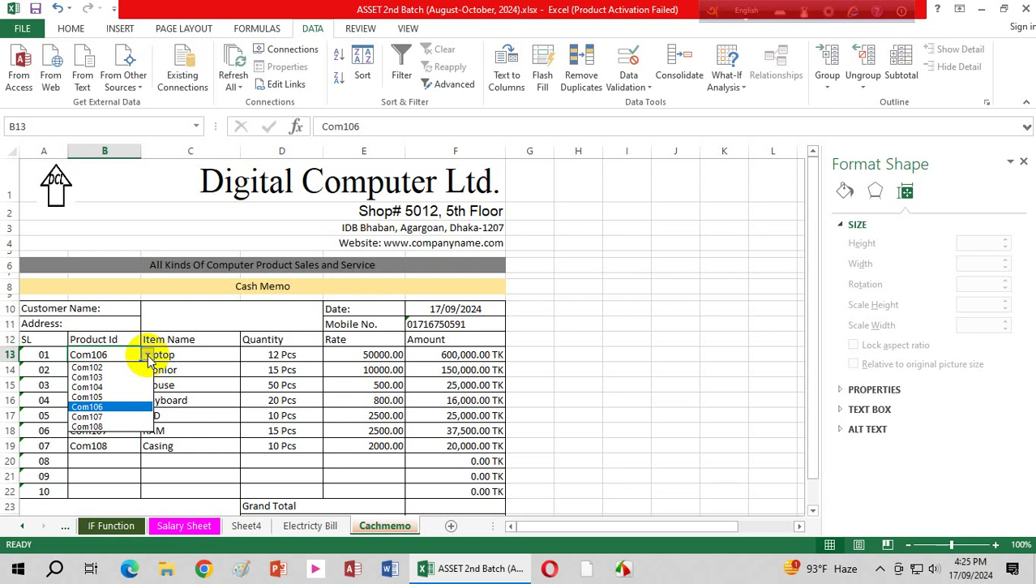
click(102, 367)
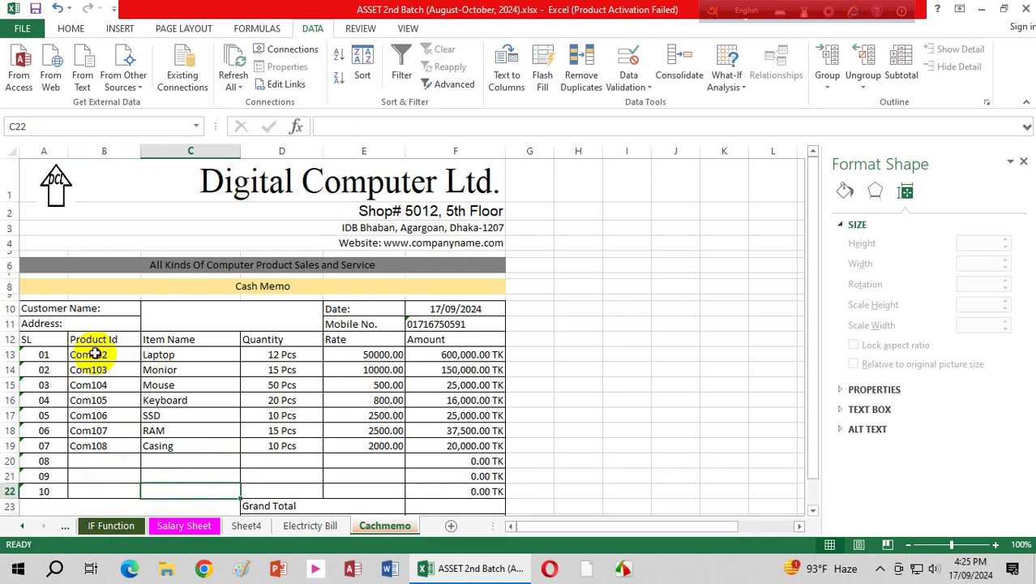
drag(90, 355, 94, 488)
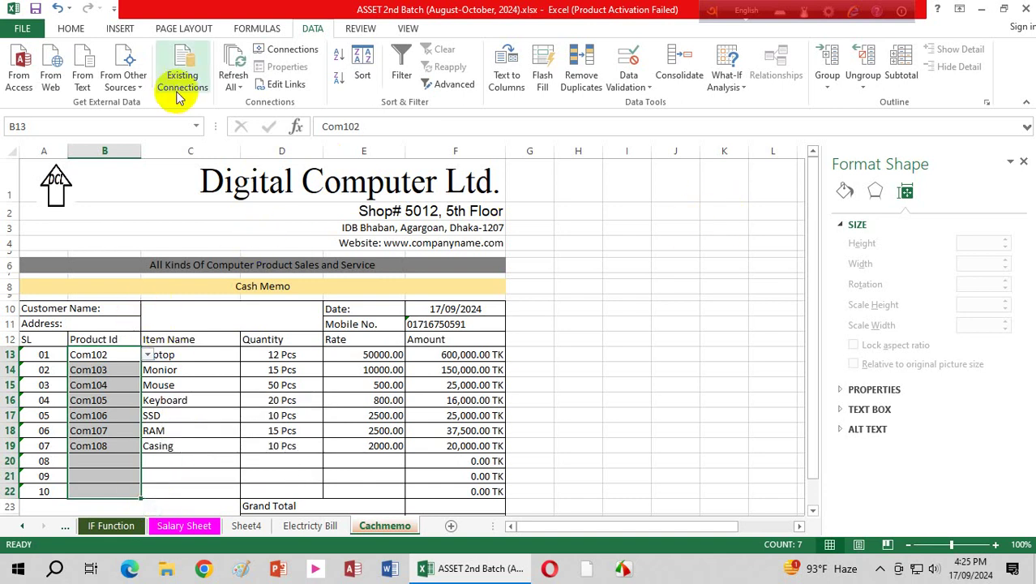
Step: Apply a Unique Values highlight with Light Red Fill and Dark Red Text to the Product Ids
click(71, 29)
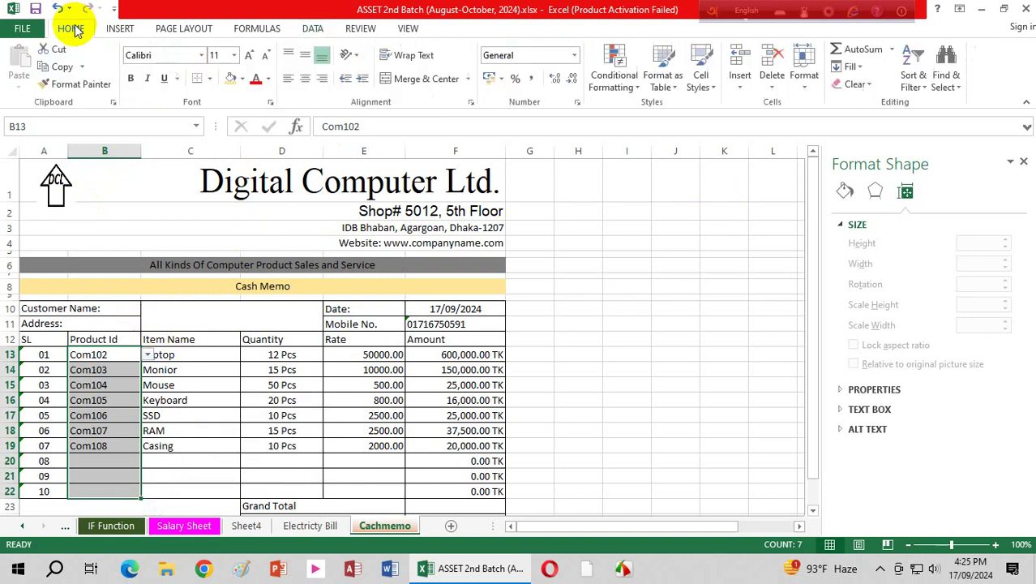
click(629, 81)
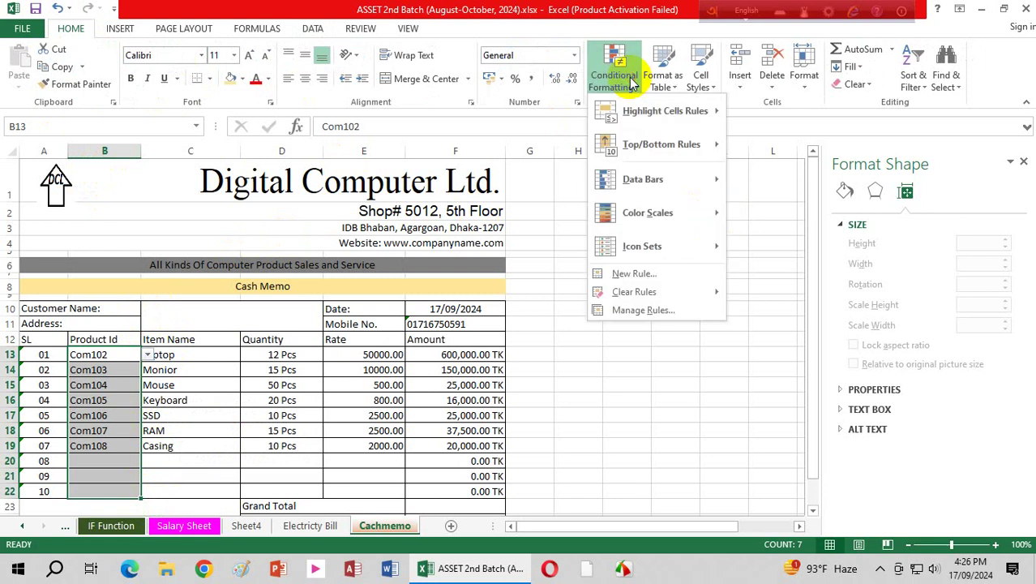
mouse_move(694, 113)
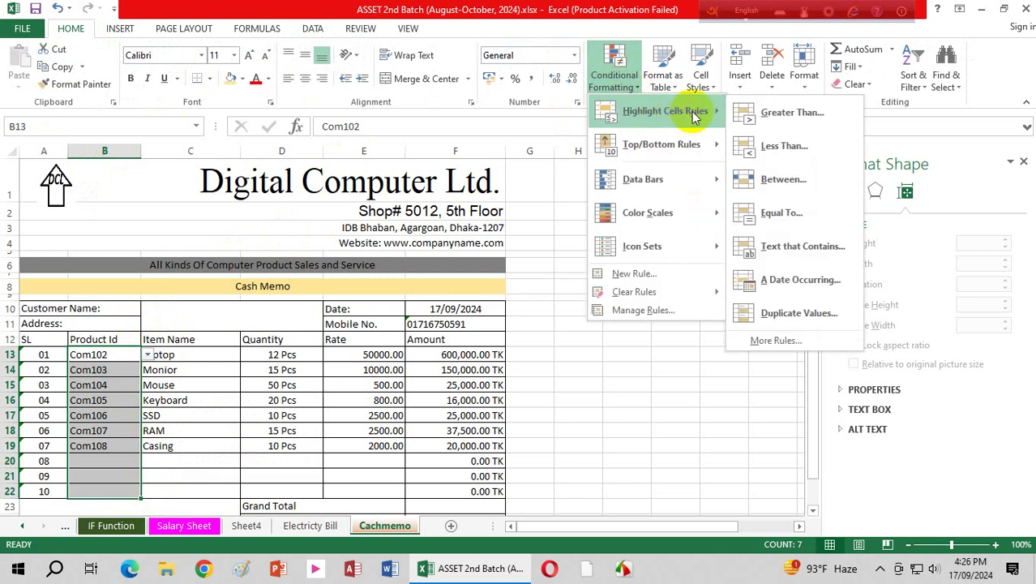
click(821, 314)
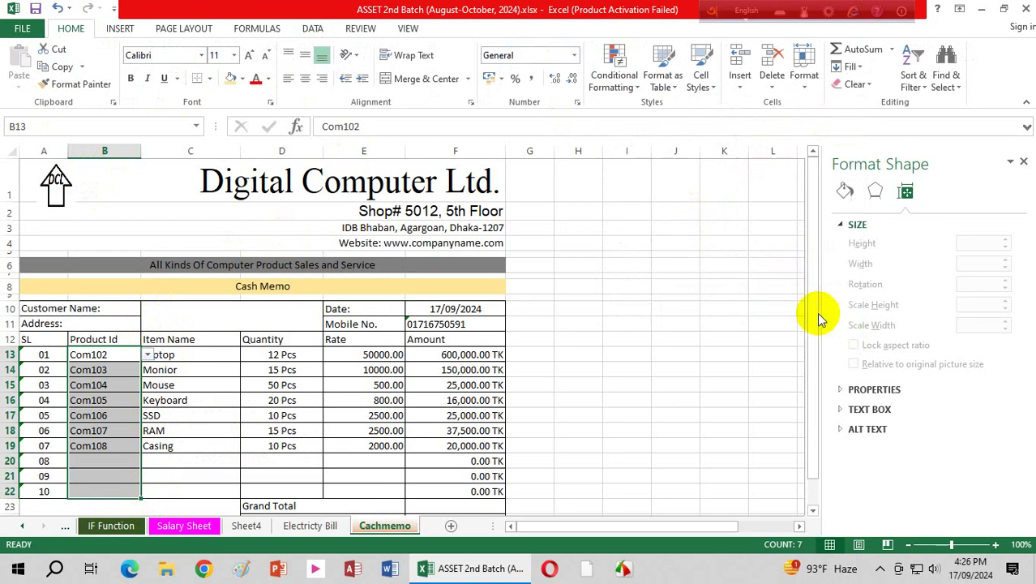
drag(811, 309, 744, 210)
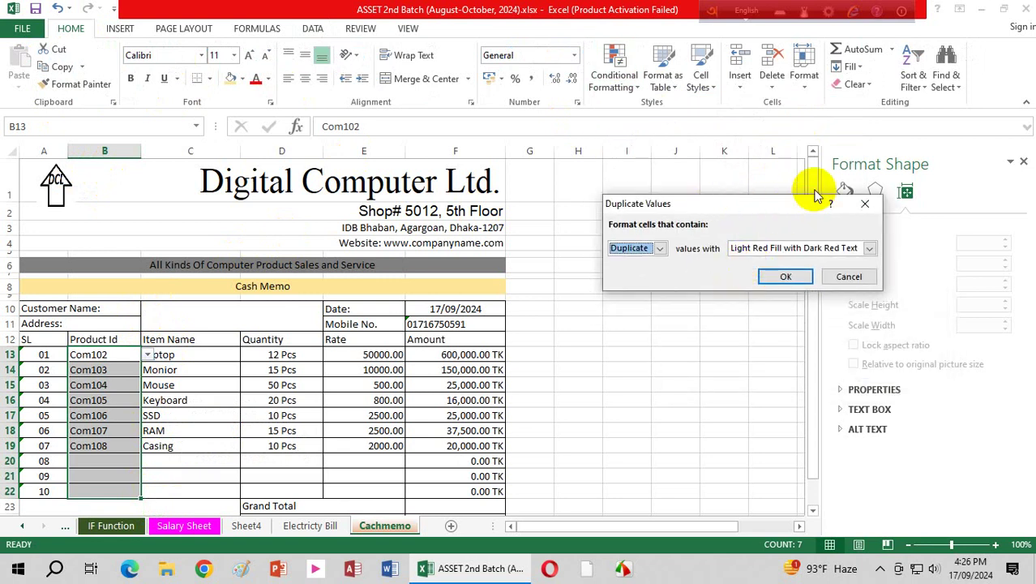
click(660, 248)
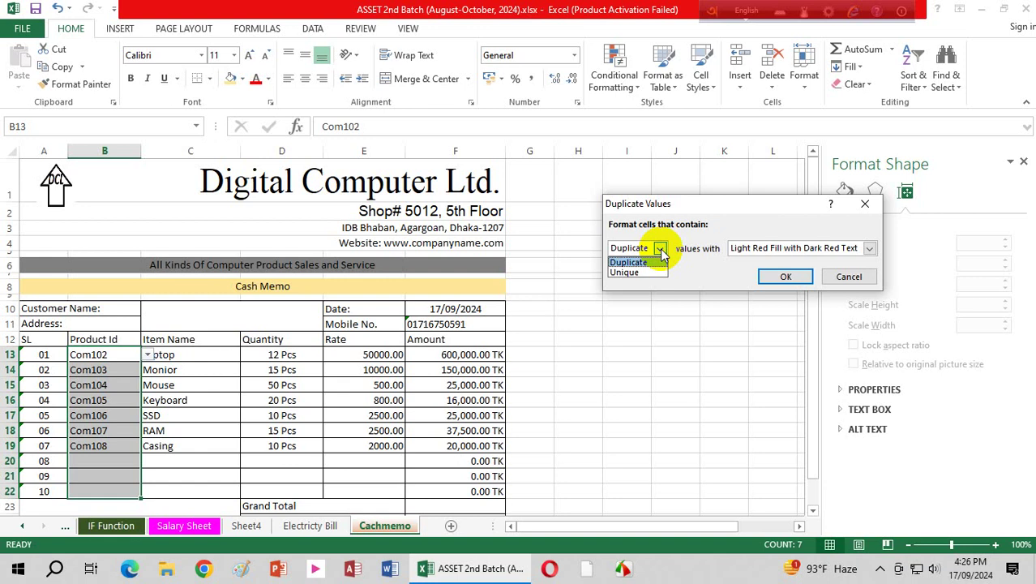
click(636, 273)
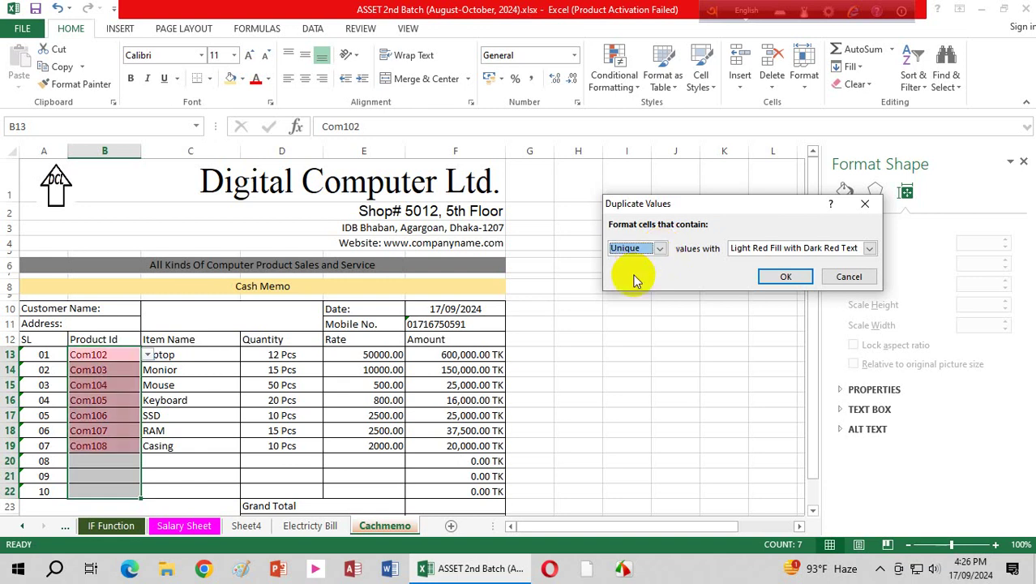
click(786, 277)
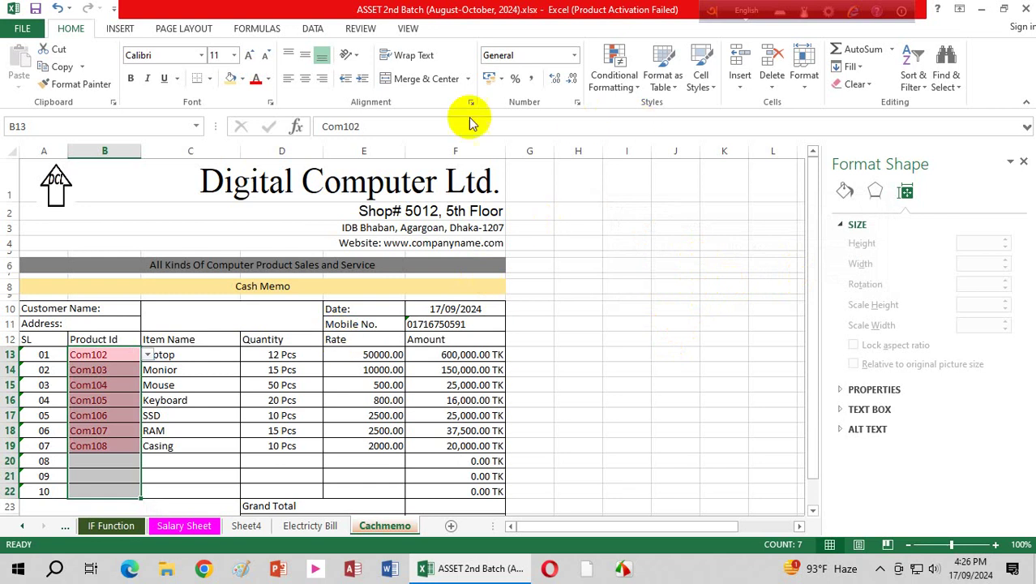
Step: Reapply the Unique Values highlight rule so Com102–Com108 show in light red
click(621, 86)
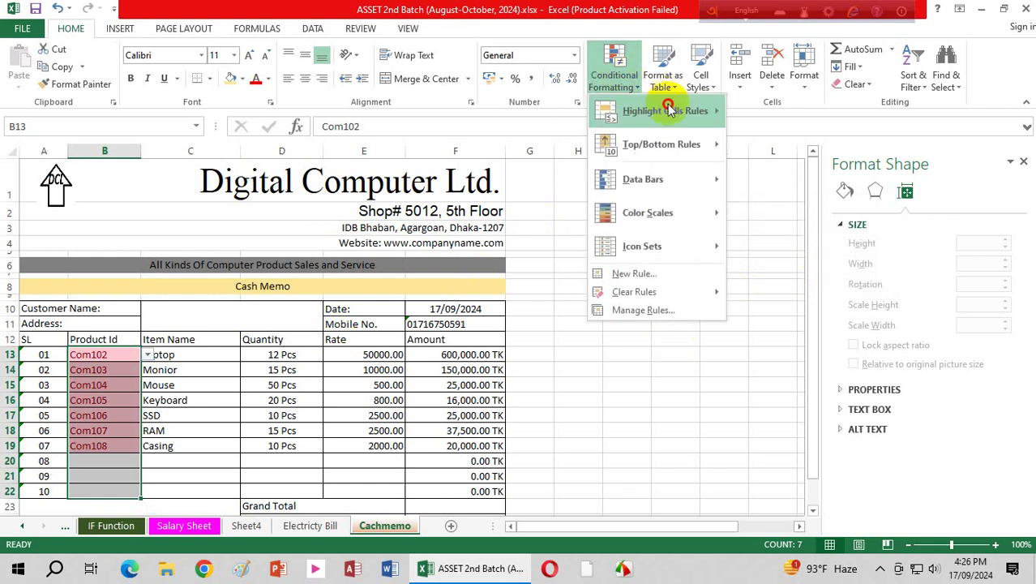
mouse_move(669, 110)
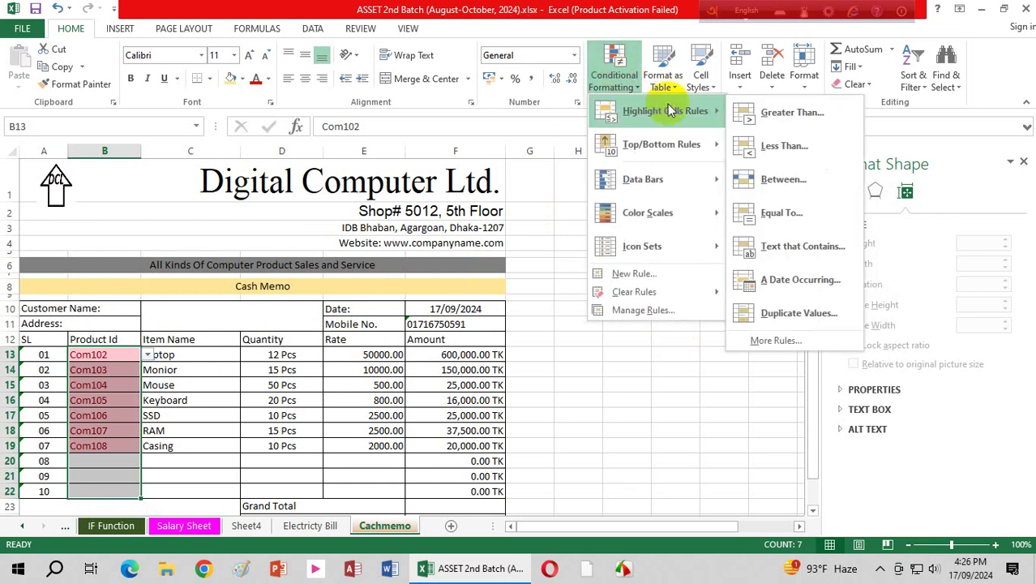
click(811, 322)
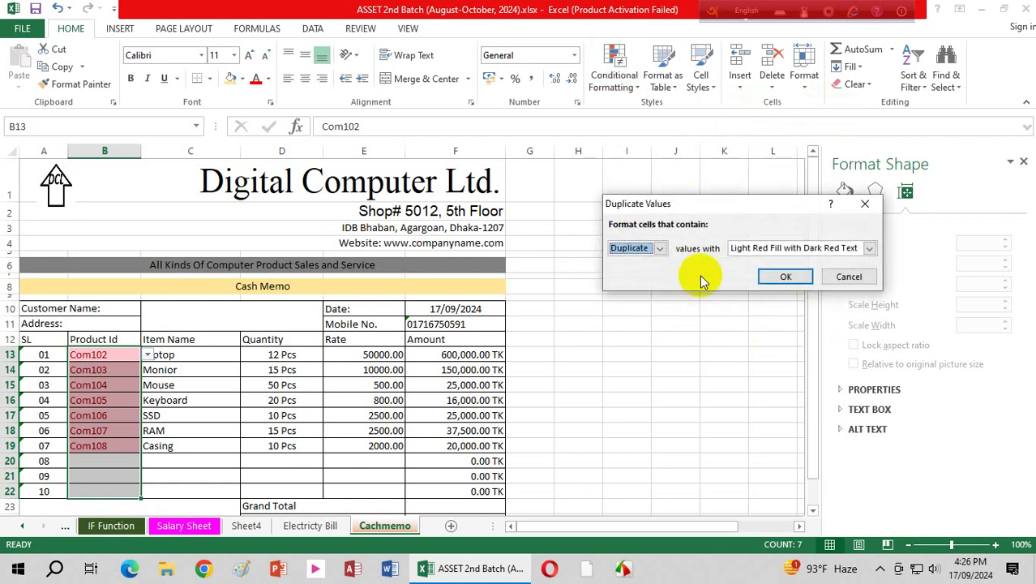
click(660, 250)
click(790, 277)
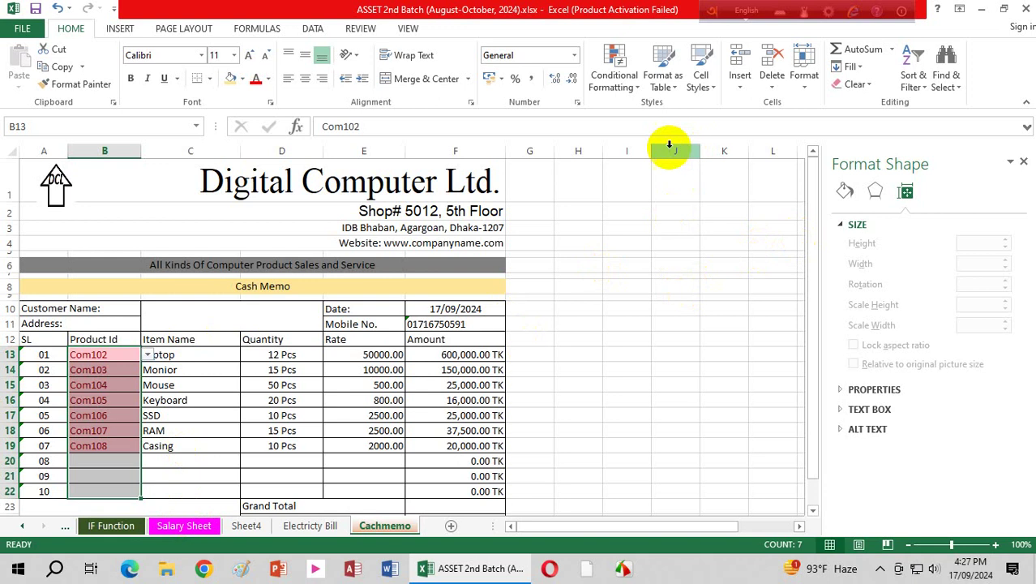
Step: Show the Data ribbon tools for the cash memo
click(314, 29)
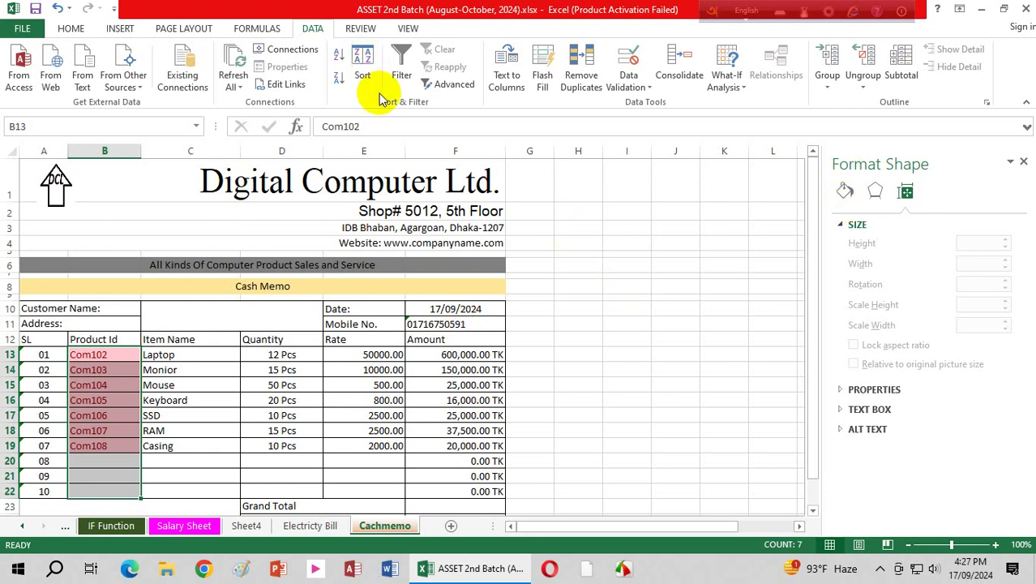
Step: Add a Data Validation rule to B13:B22 allowing only text length equal to 6
click(631, 78)
click(677, 112)
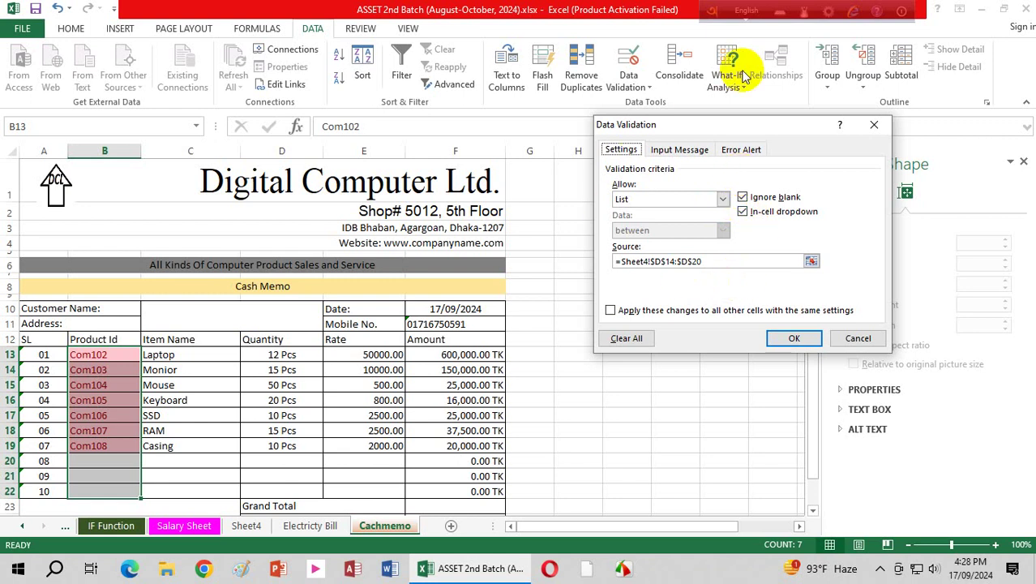
click(723, 200)
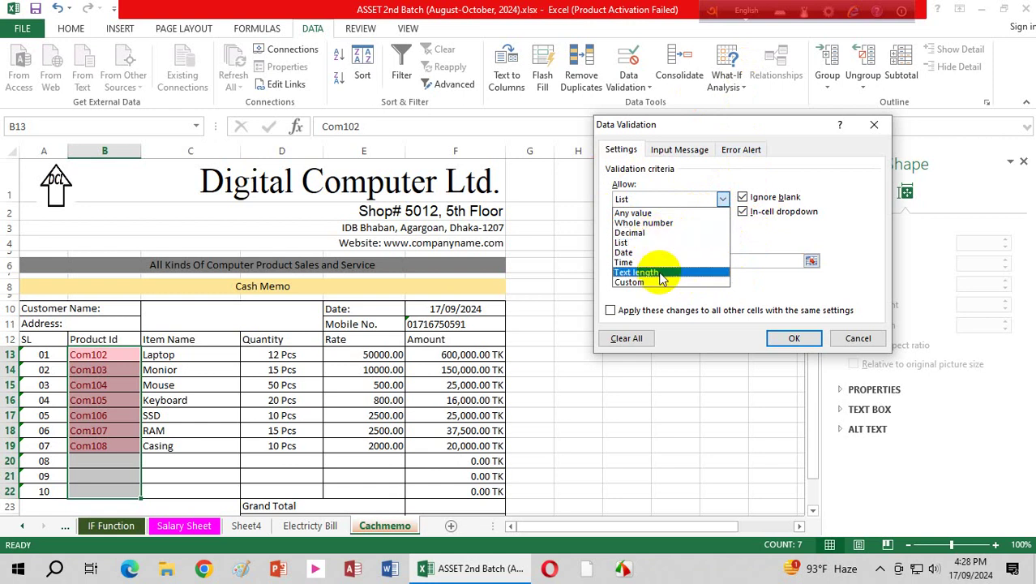
click(661, 273)
click(720, 231)
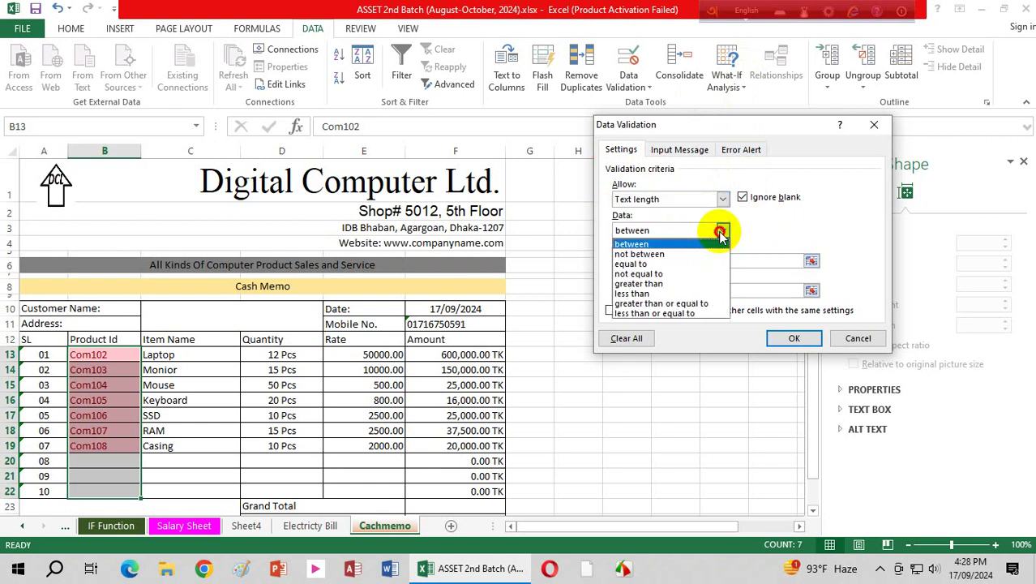
click(636, 264)
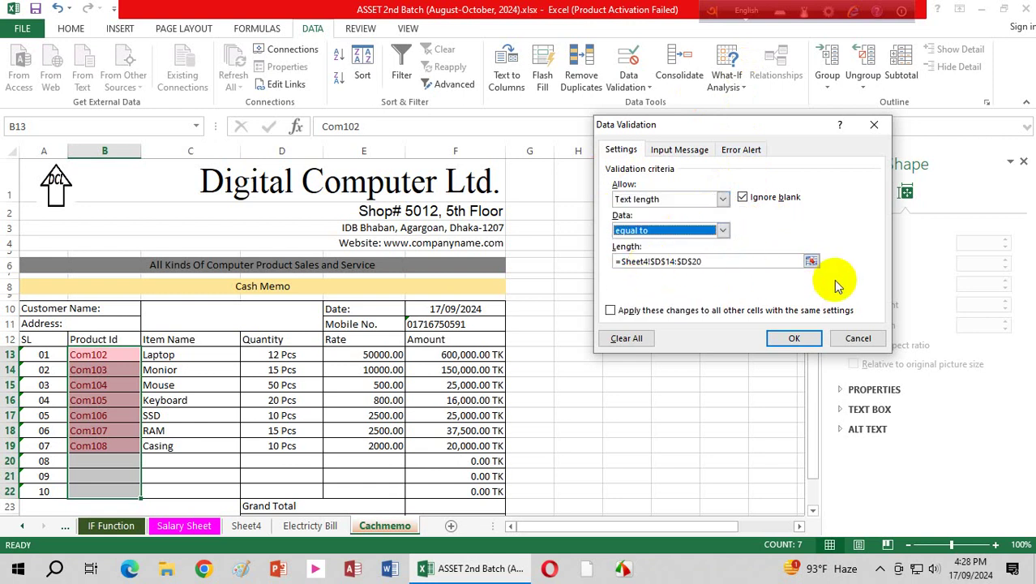
drag(717, 260, 563, 252)
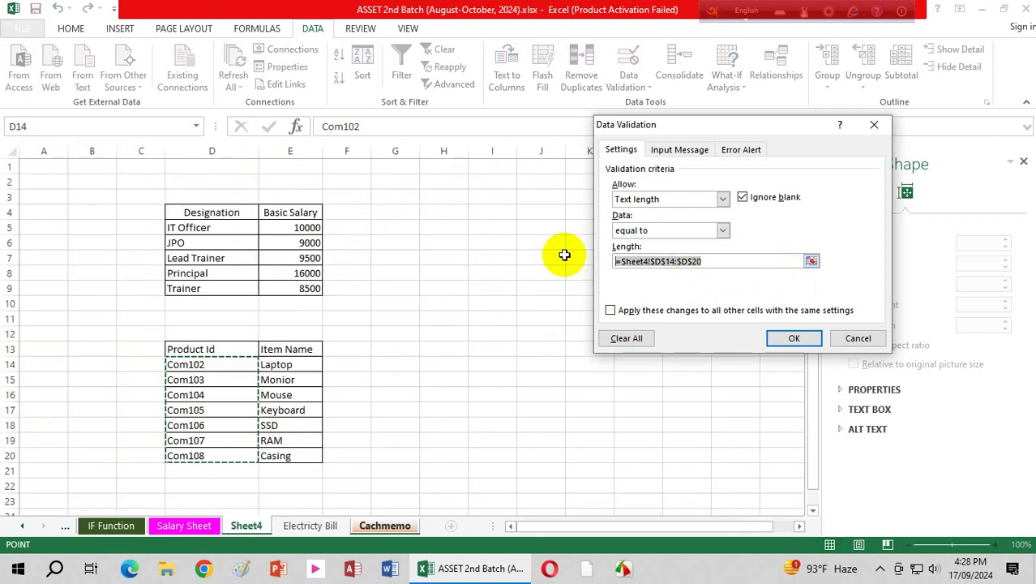
text(6)
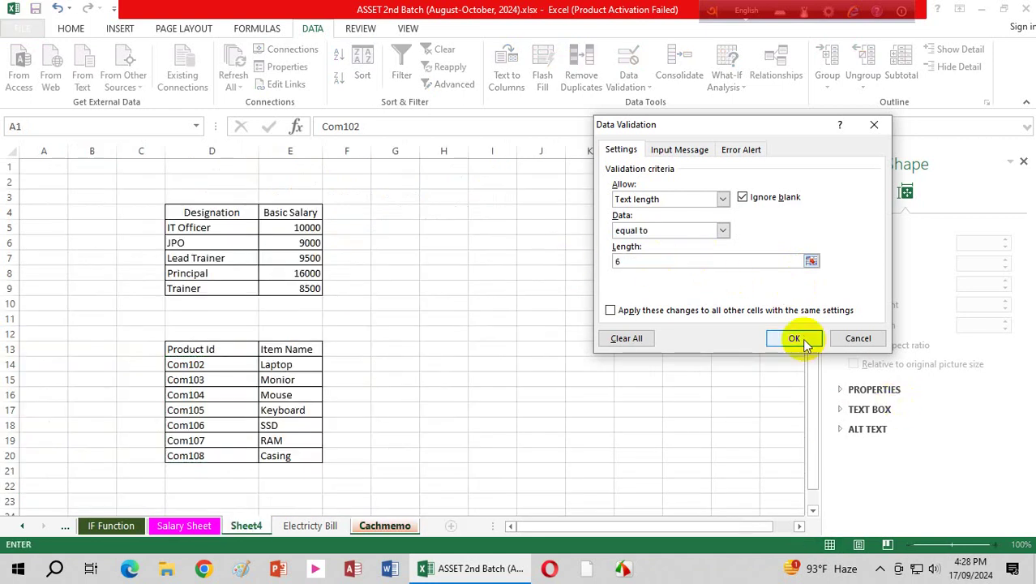
click(802, 339)
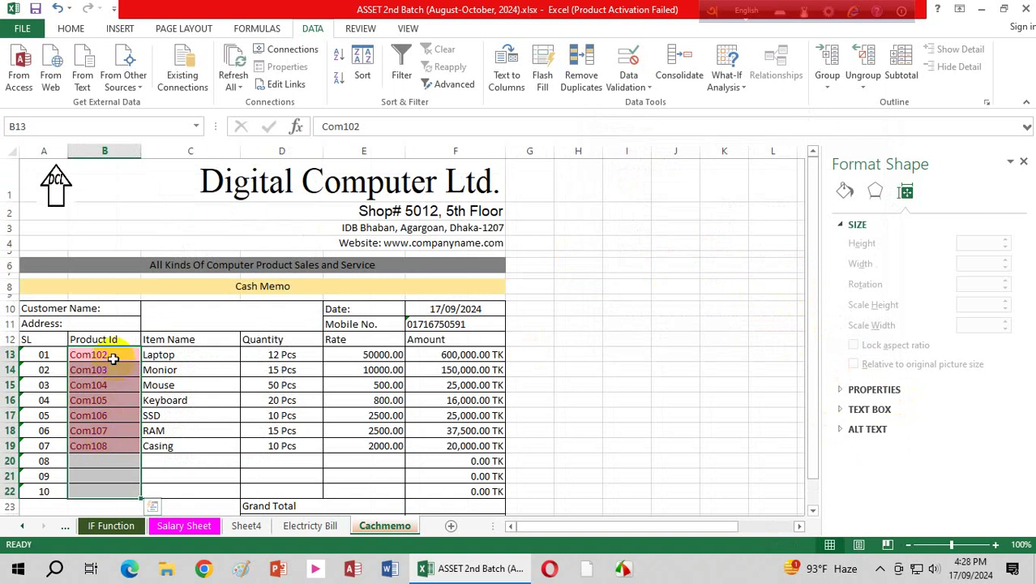
Step: Select the Product Id cells B13:B22
click(114, 359)
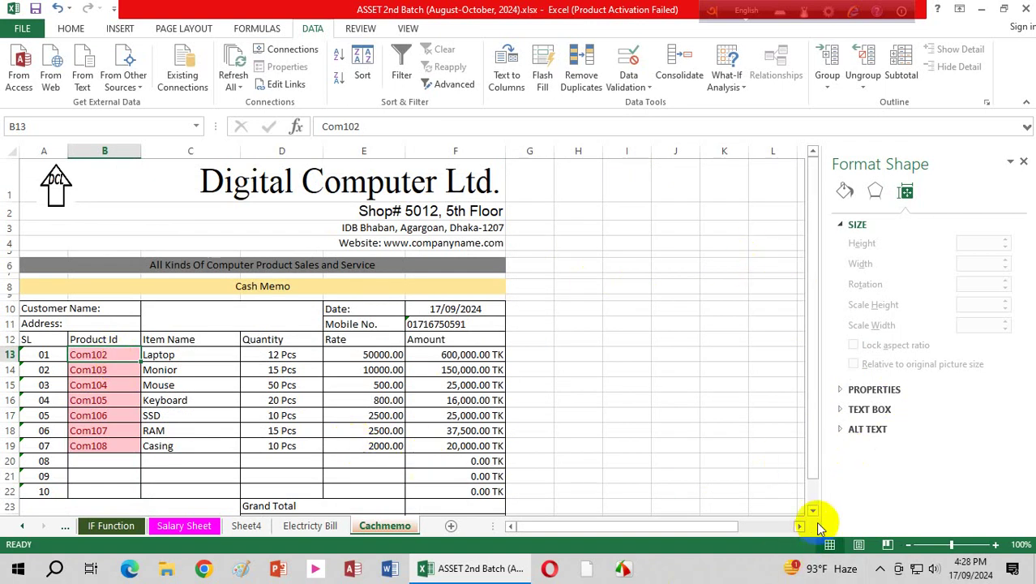
click(623, 568)
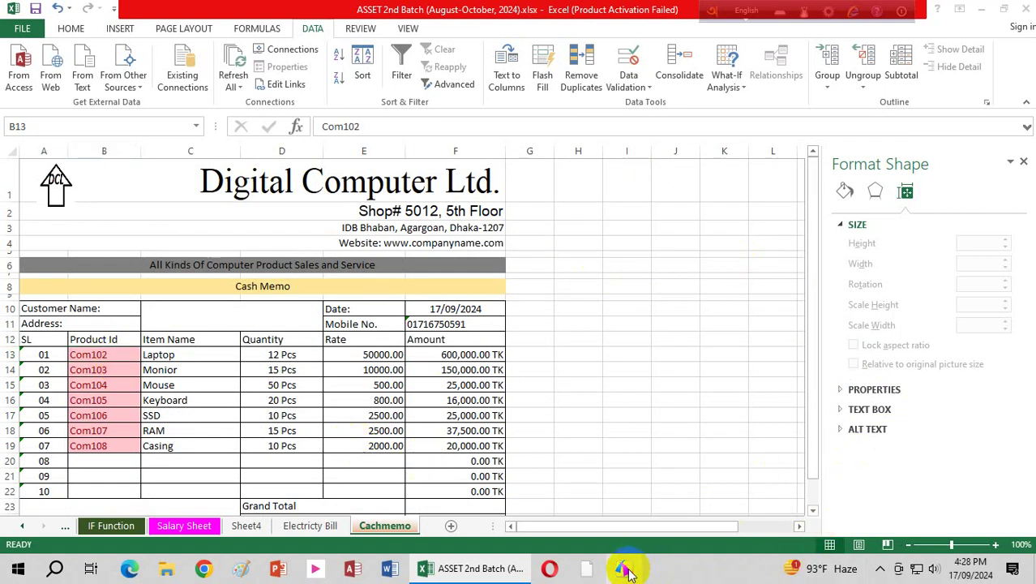
click(117, 352)
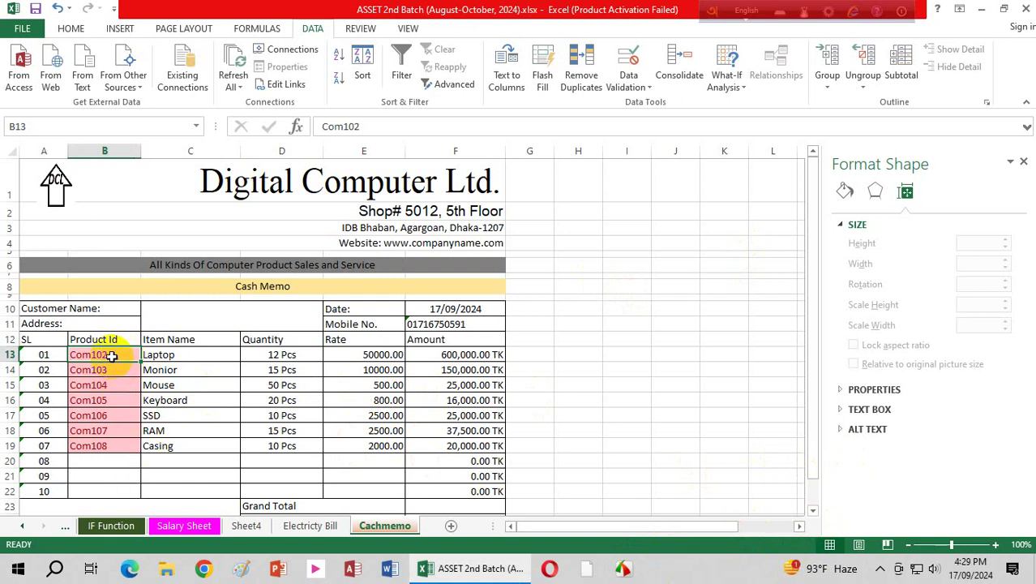
click(112, 373)
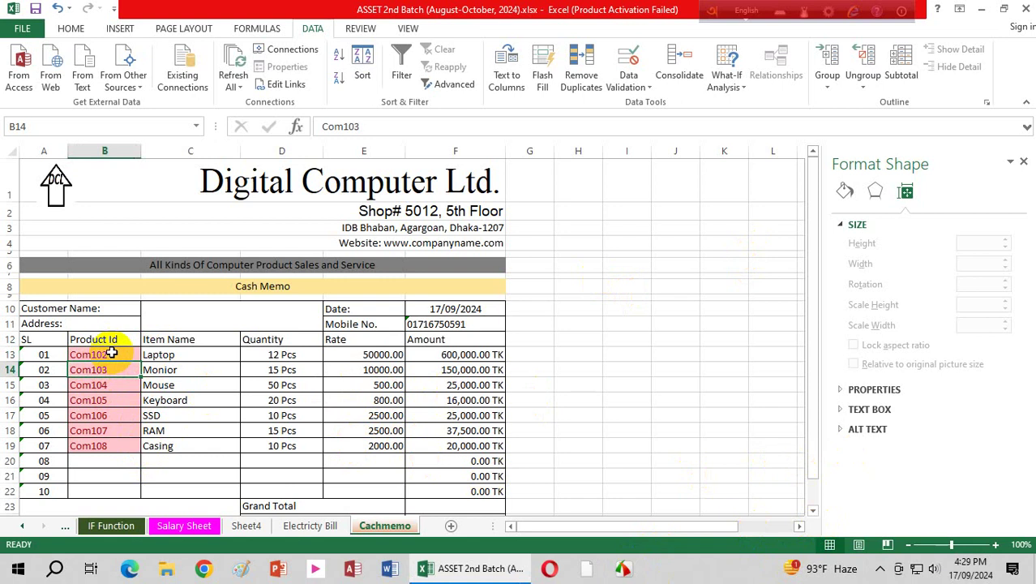
drag(112, 353, 111, 494)
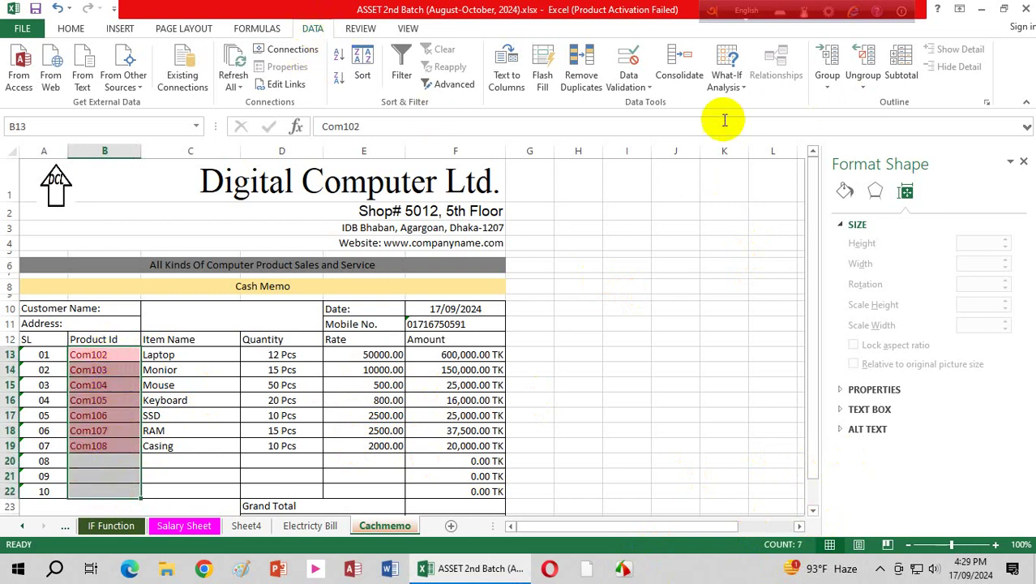
Step: Change their validation to a List sourced from Sheet4!D14:D20
click(649, 91)
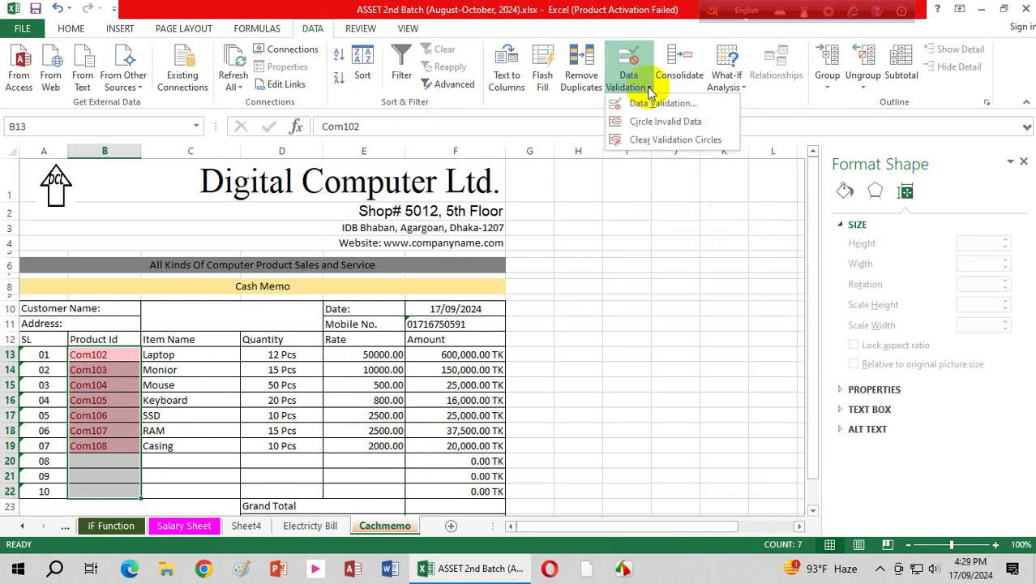
click(654, 108)
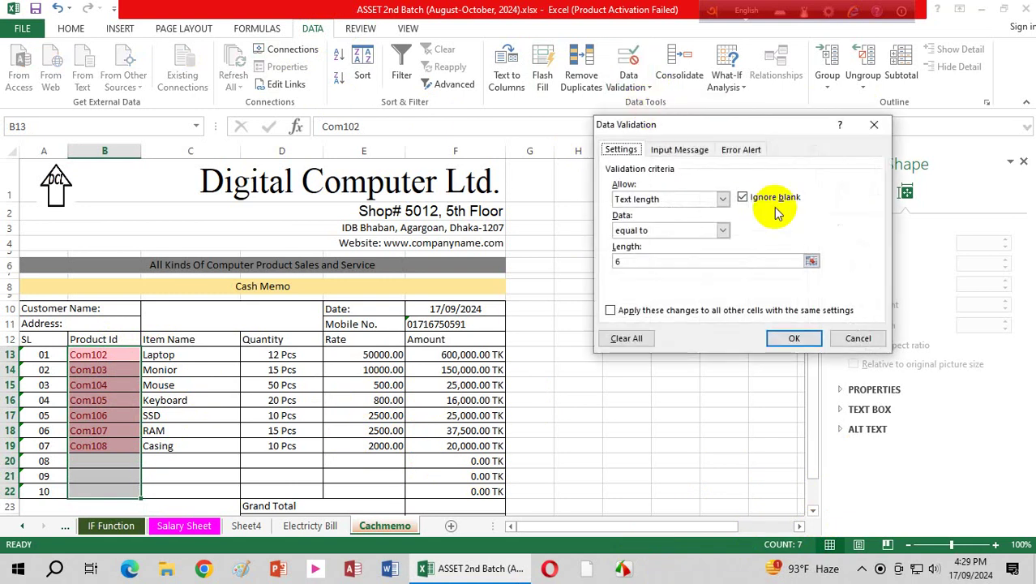
click(724, 199)
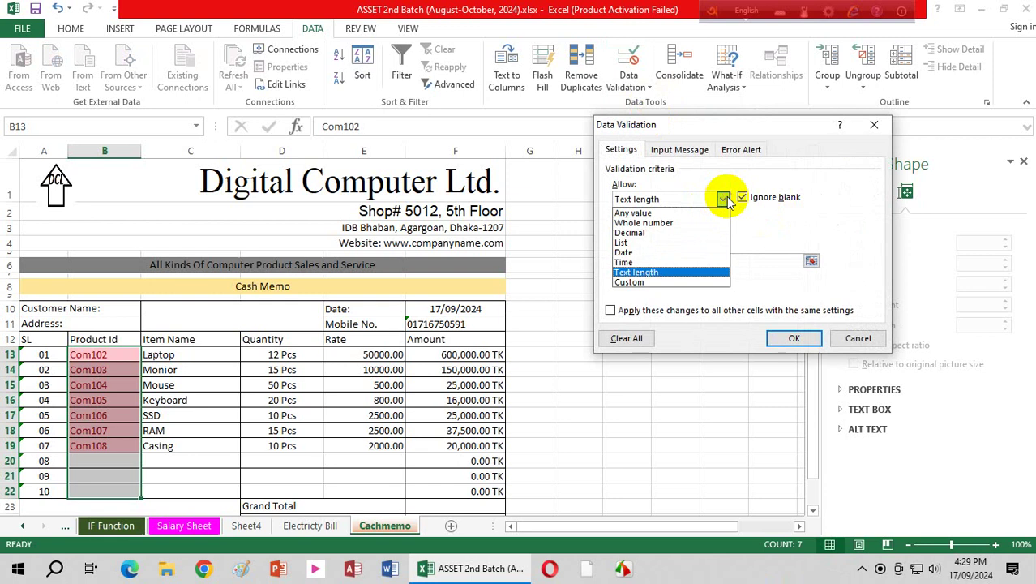
click(625, 242)
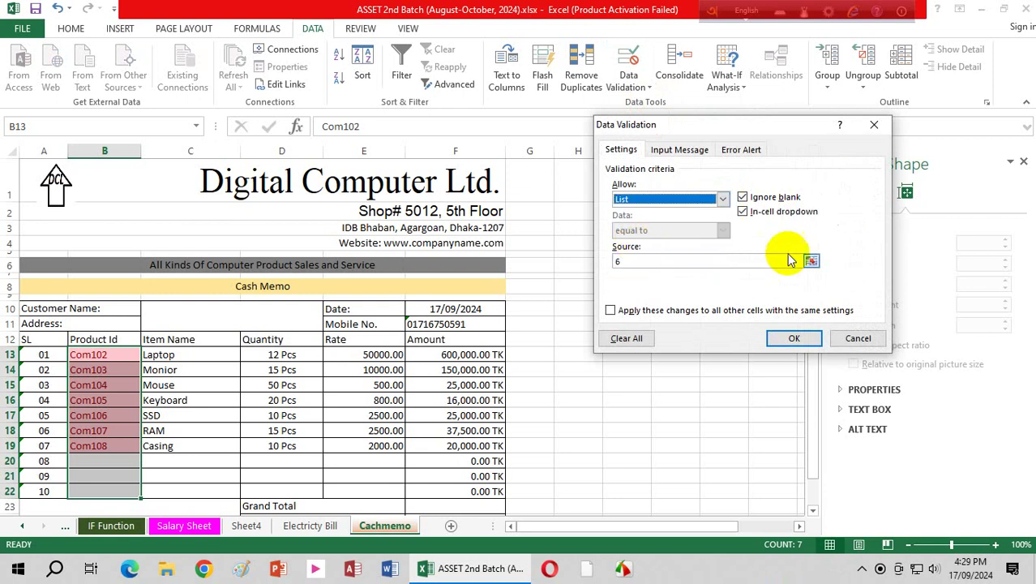
click(674, 261)
double_click(670, 258)
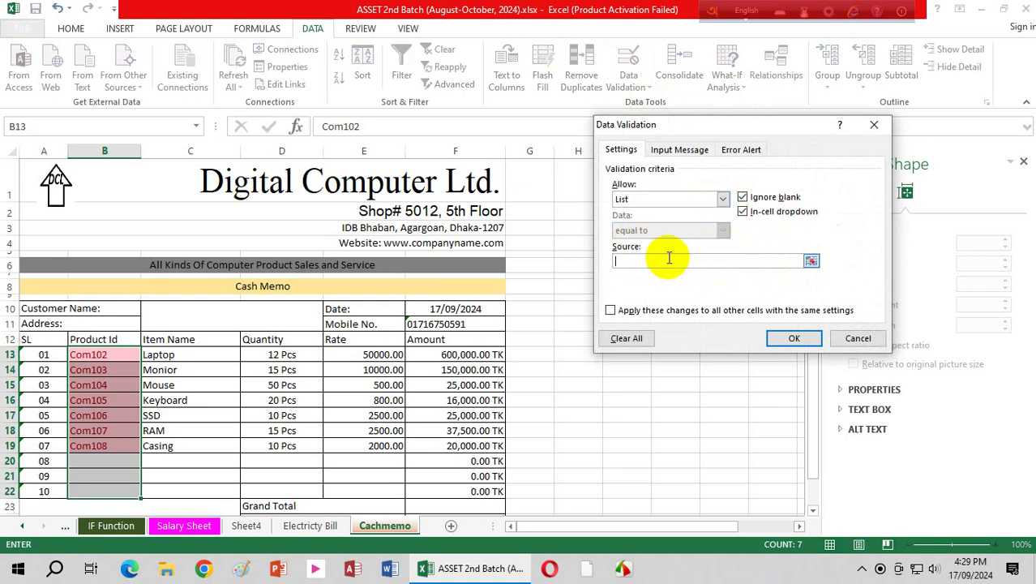
click(247, 526)
drag(204, 364, 209, 455)
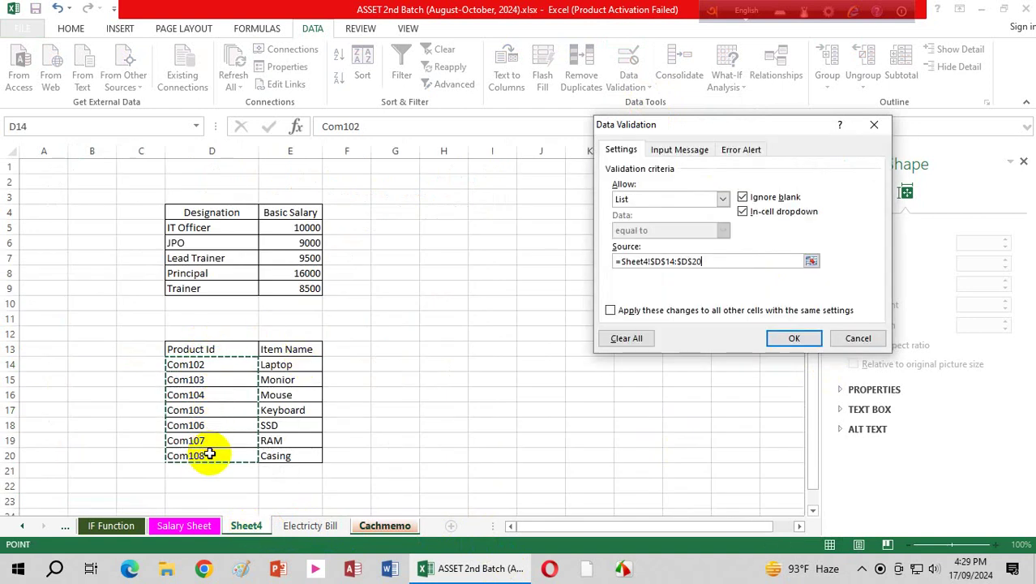
click(795, 339)
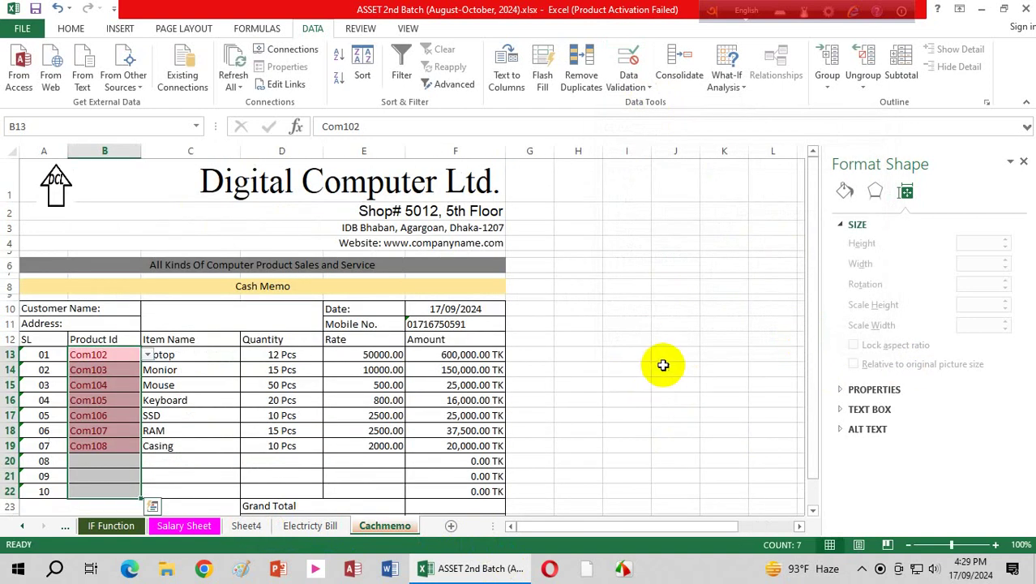
Step: Delete the typed item names Laptop through Casing from C13:C19
click(95, 354)
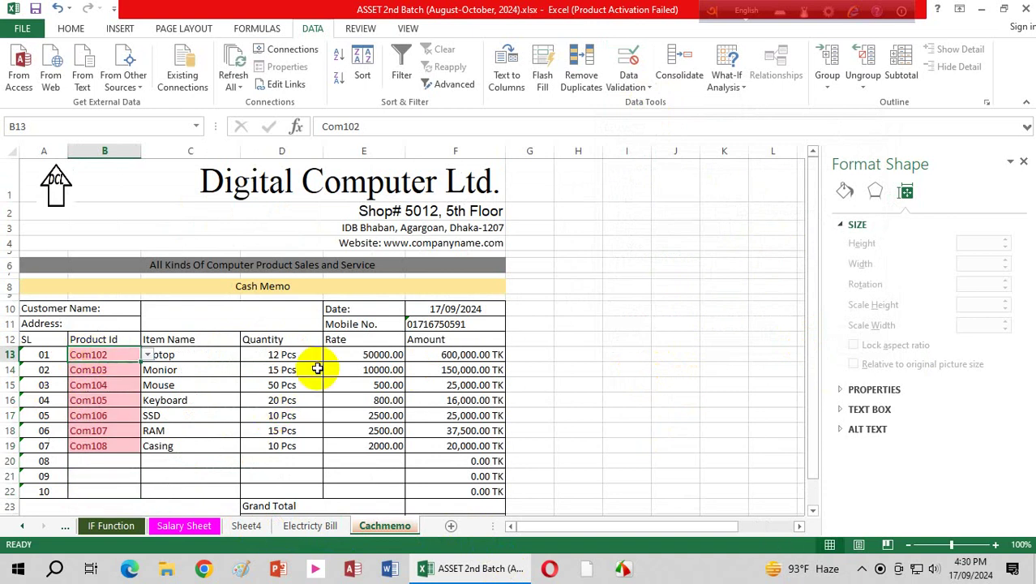
click(202, 355)
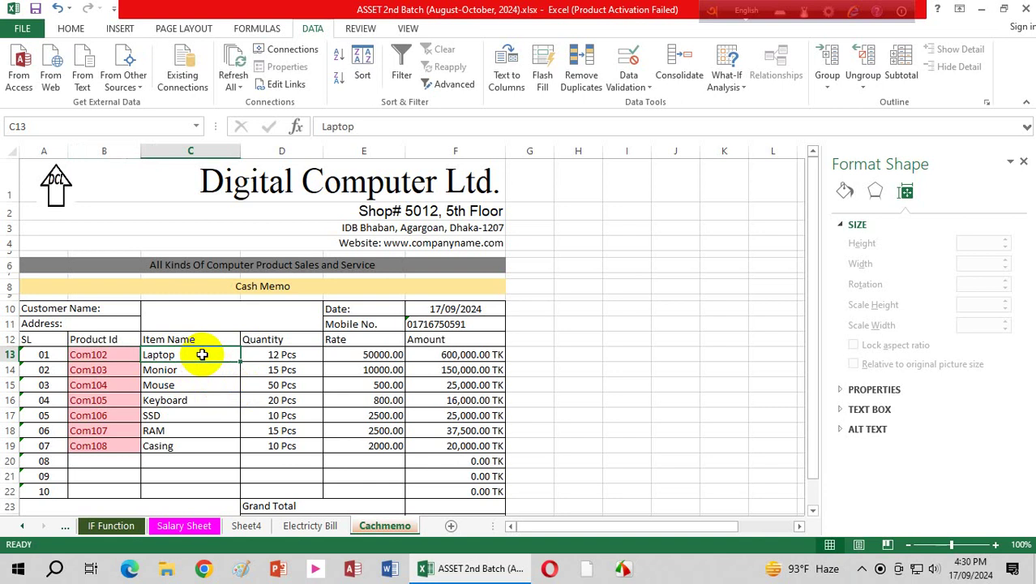
click(114, 352)
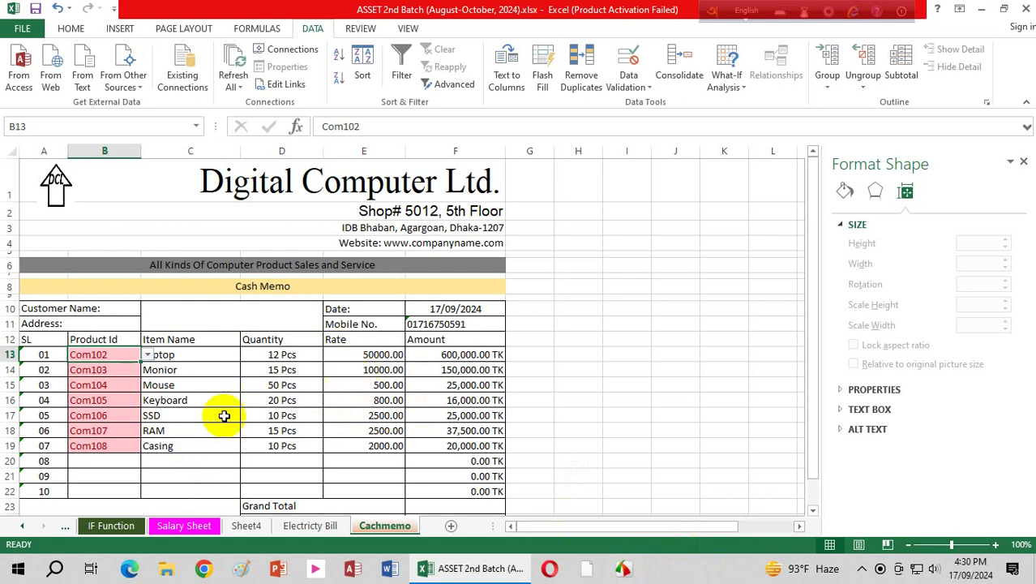
click(192, 355)
drag(192, 356, 173, 459)
key(Delete)
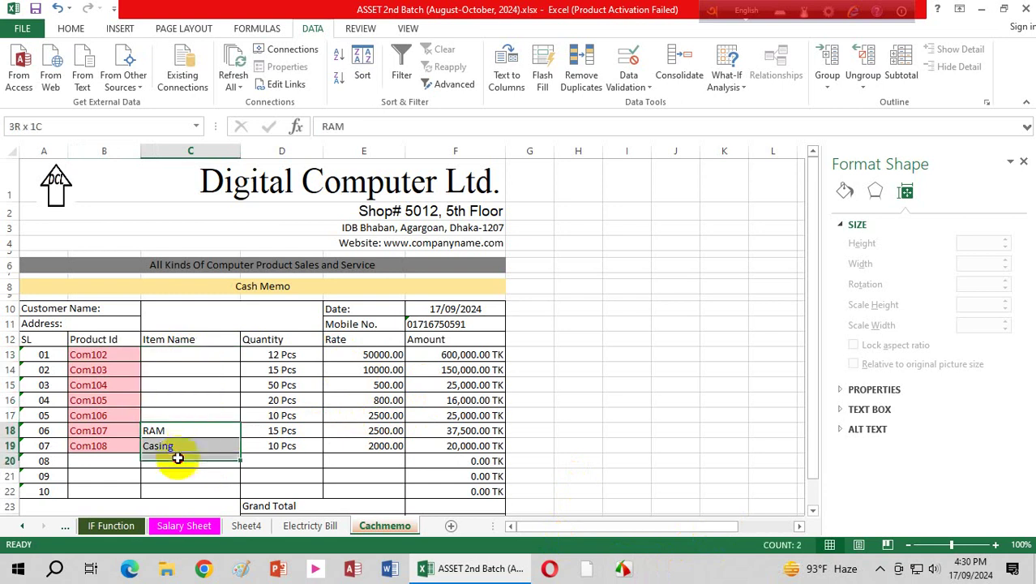
key(Delete)
click(199, 370)
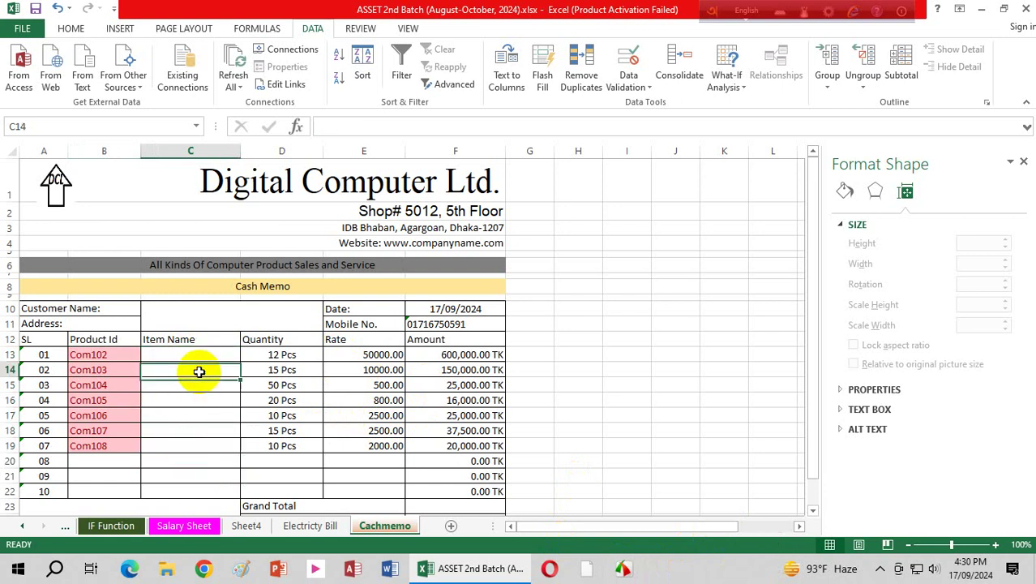
drag(177, 354, 172, 481)
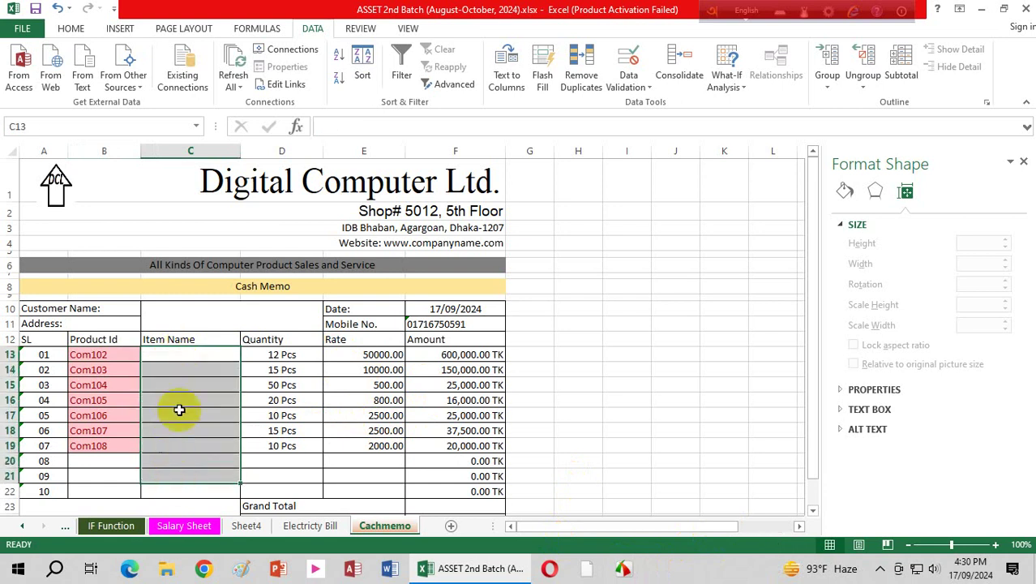
click(187, 349)
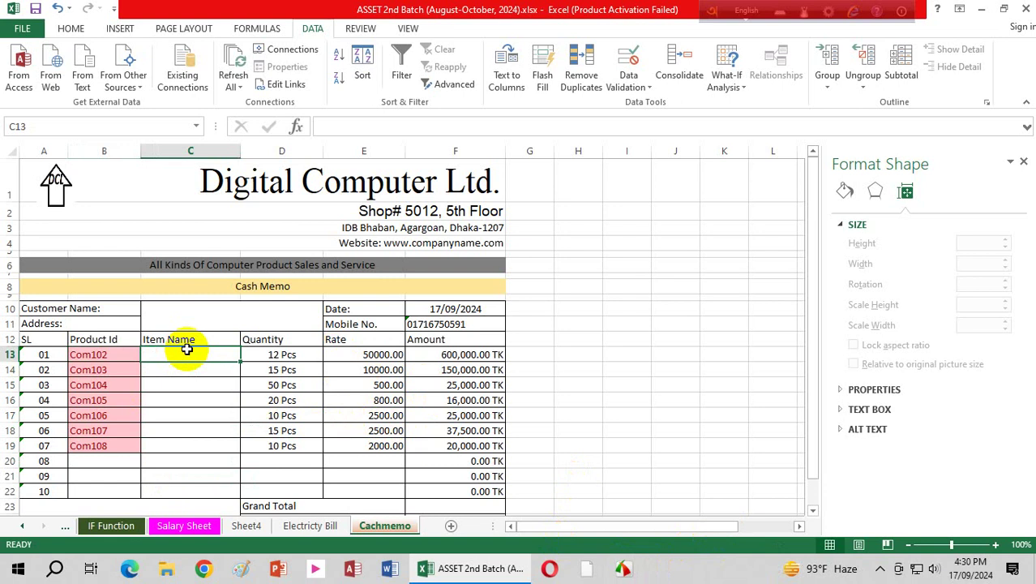
Step: Insert a VLOOKUP in C13 with B13:B19 as the lookup value
click(258, 26)
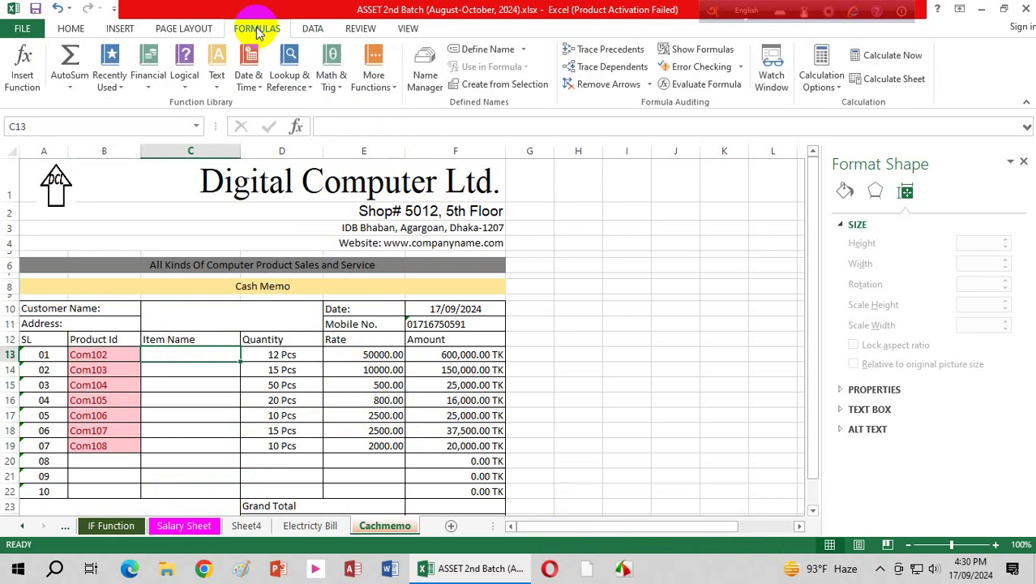
click(290, 81)
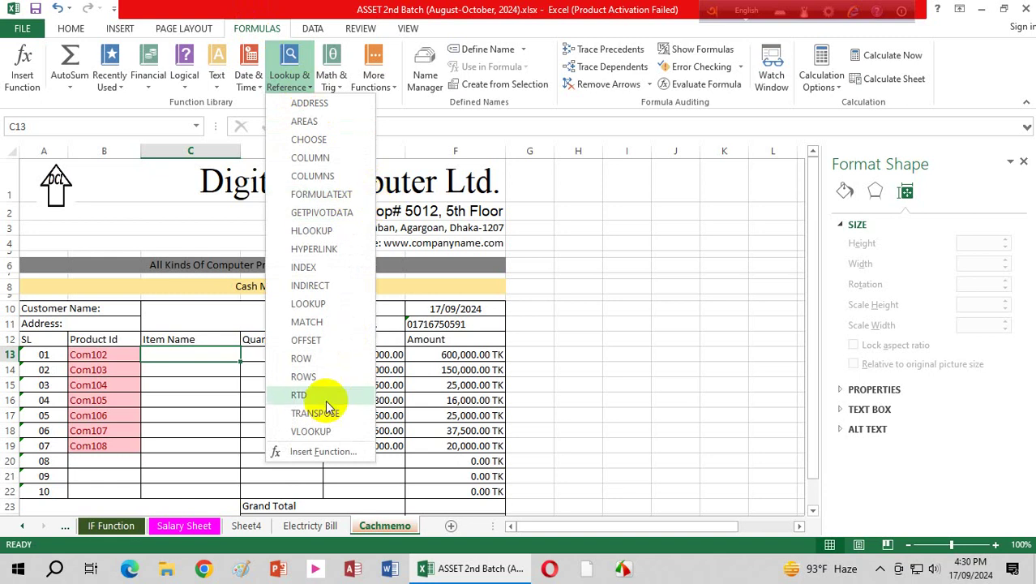
click(316, 430)
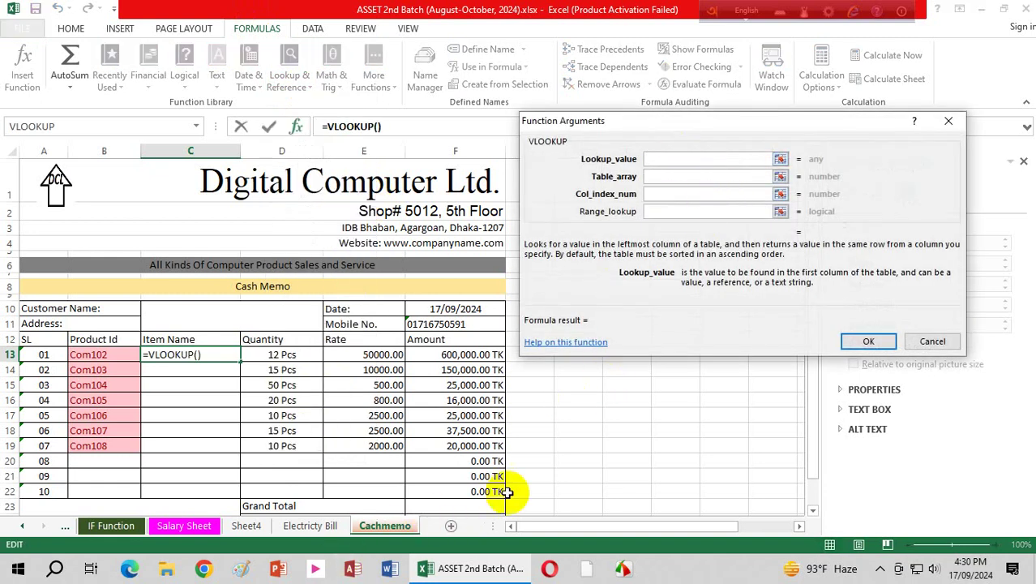
drag(101, 357, 97, 450)
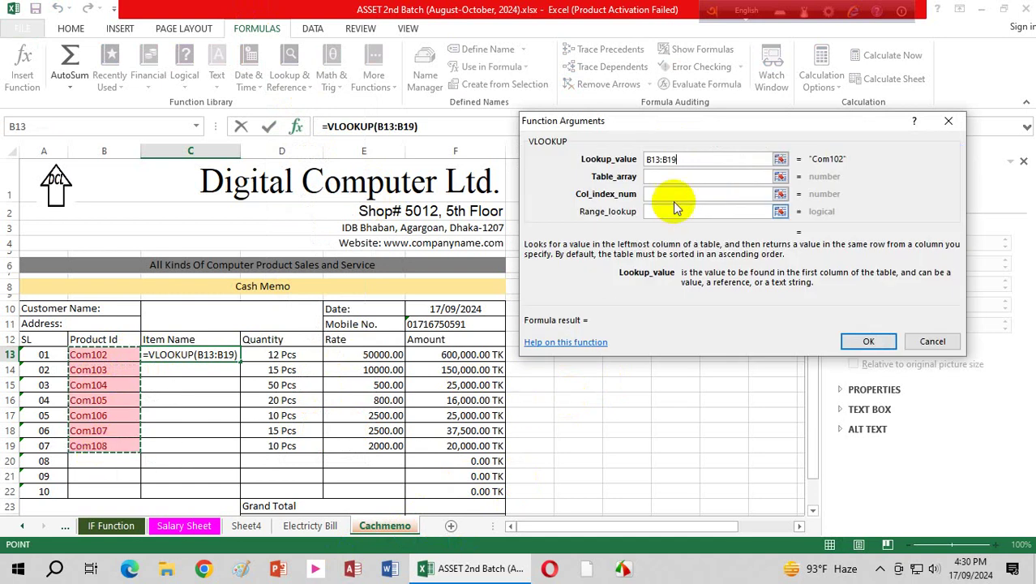
click(686, 177)
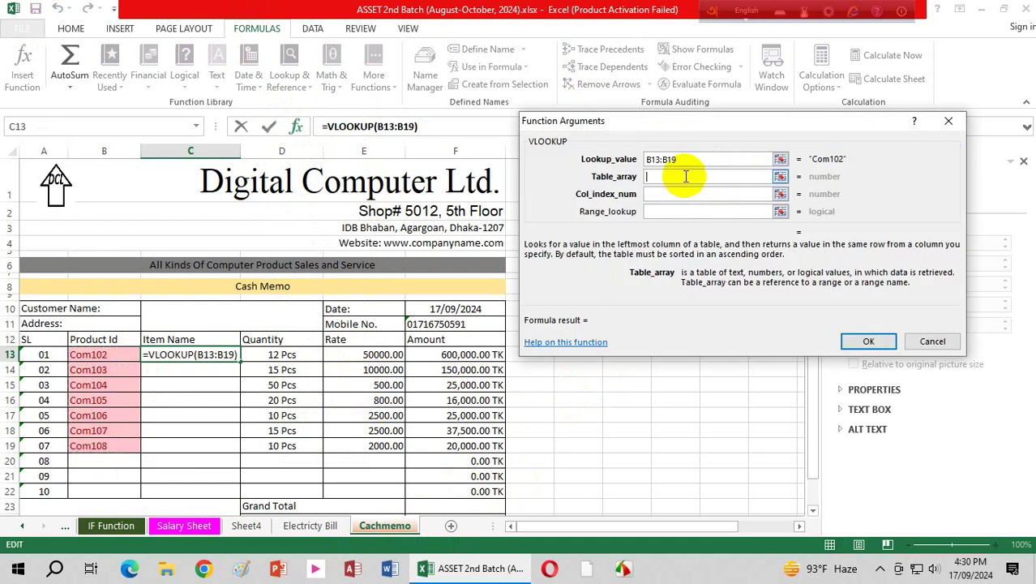
Step: Set the lookup table to Sheet4!$D$14:$E$20, column 2, match type 1, and confirm
click(253, 527)
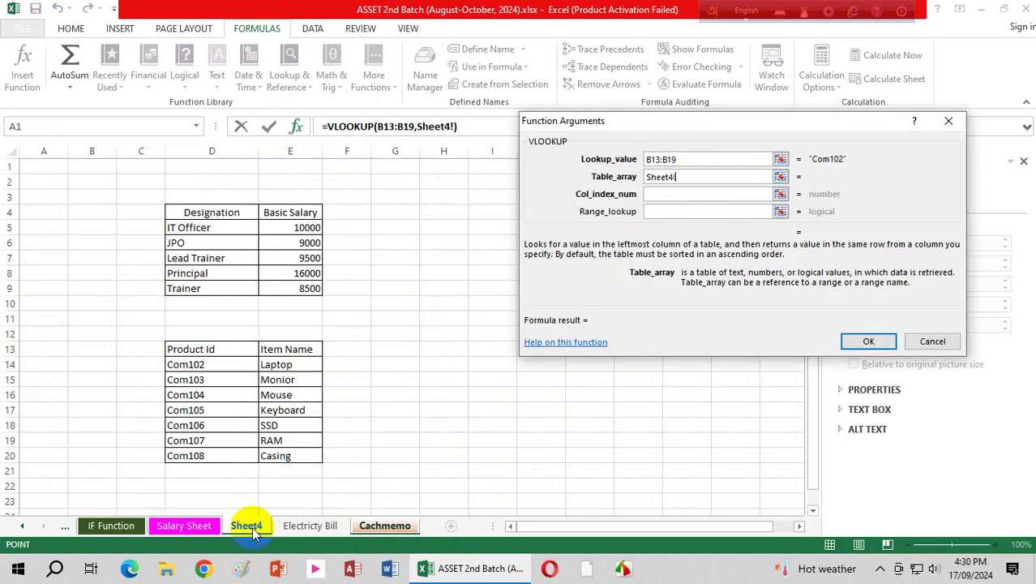
click(186, 365)
drag(186, 364, 278, 452)
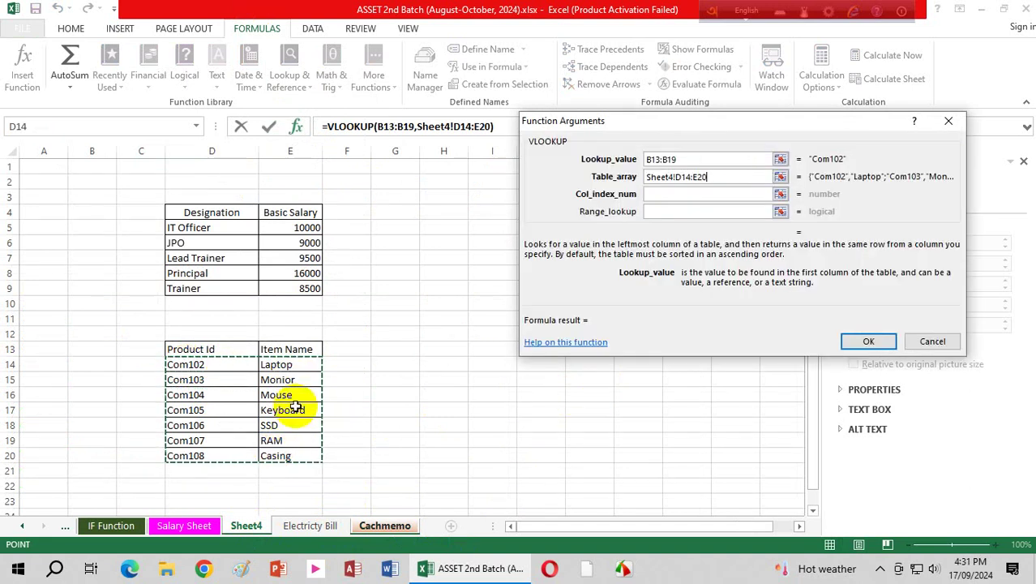
key(F4)
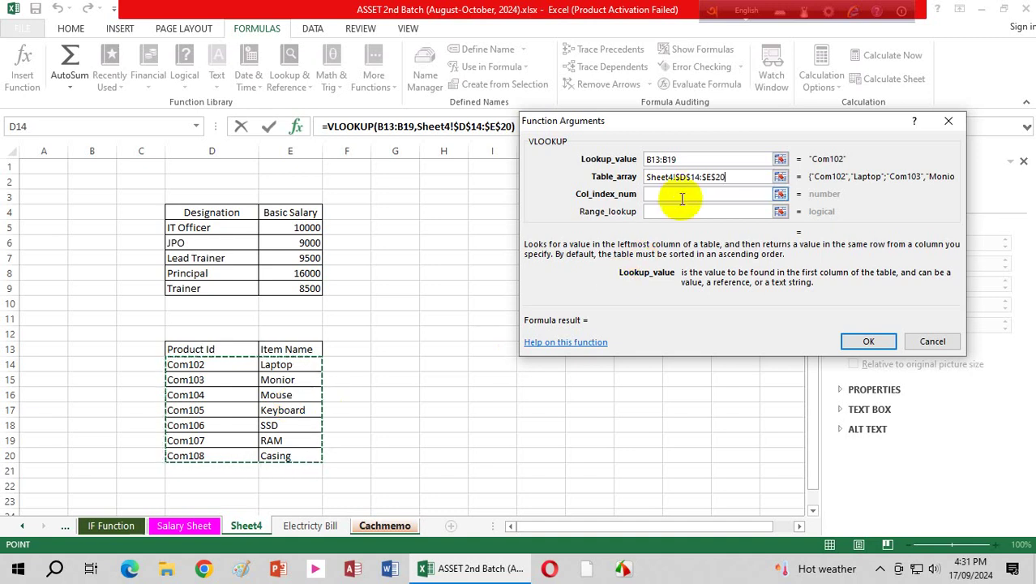
click(684, 195)
text(2)
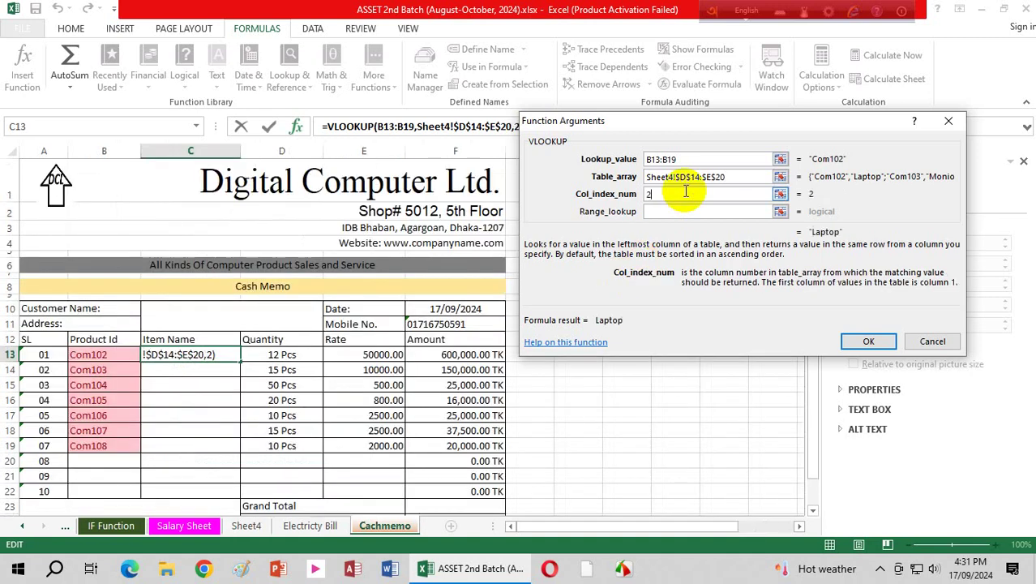
click(680, 211)
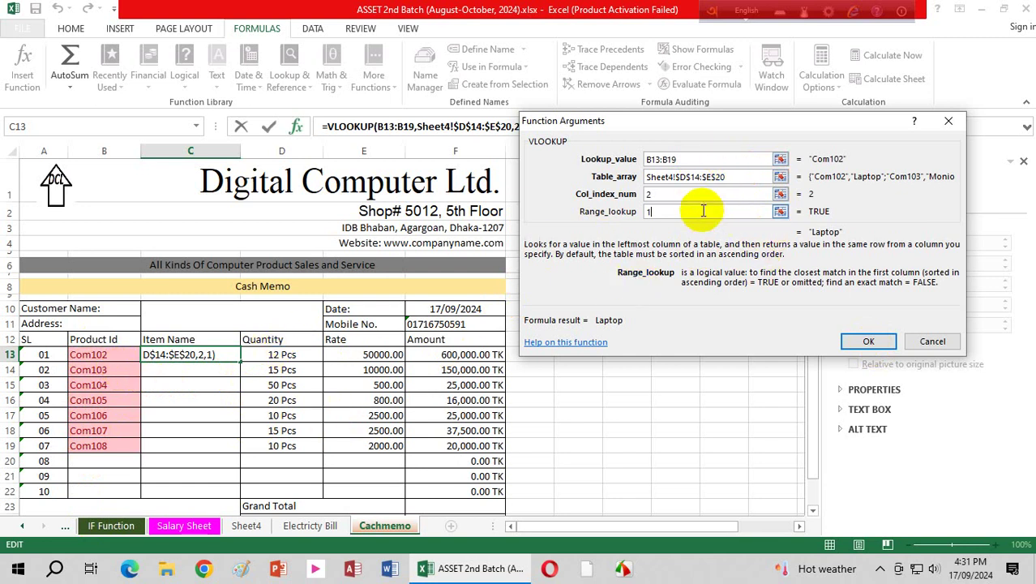
click(867, 342)
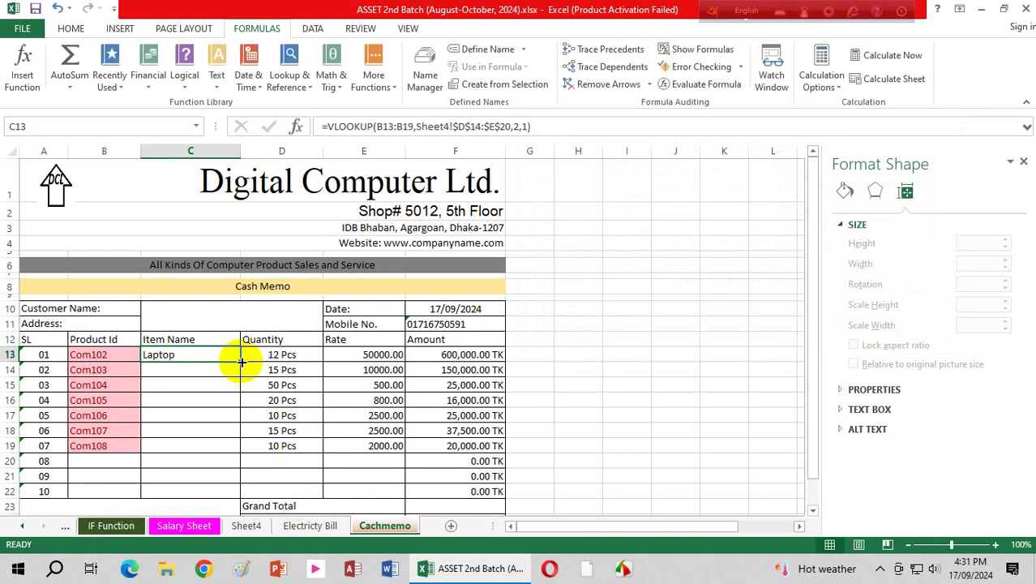
Step: Fill the C13 lookup down to C19 and test it by choosing Com105 in B13
drag(241, 362, 248, 453)
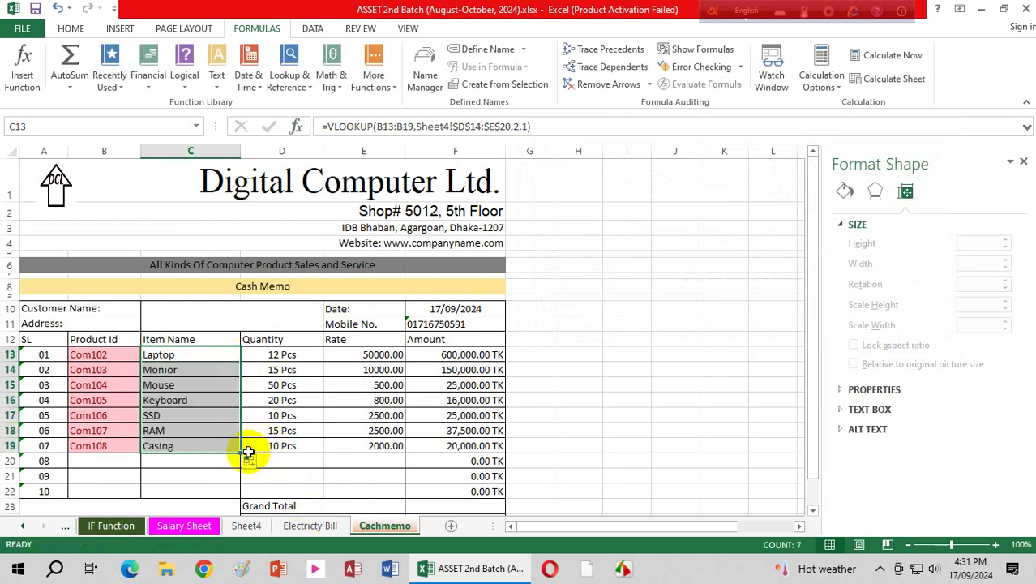
click(179, 400)
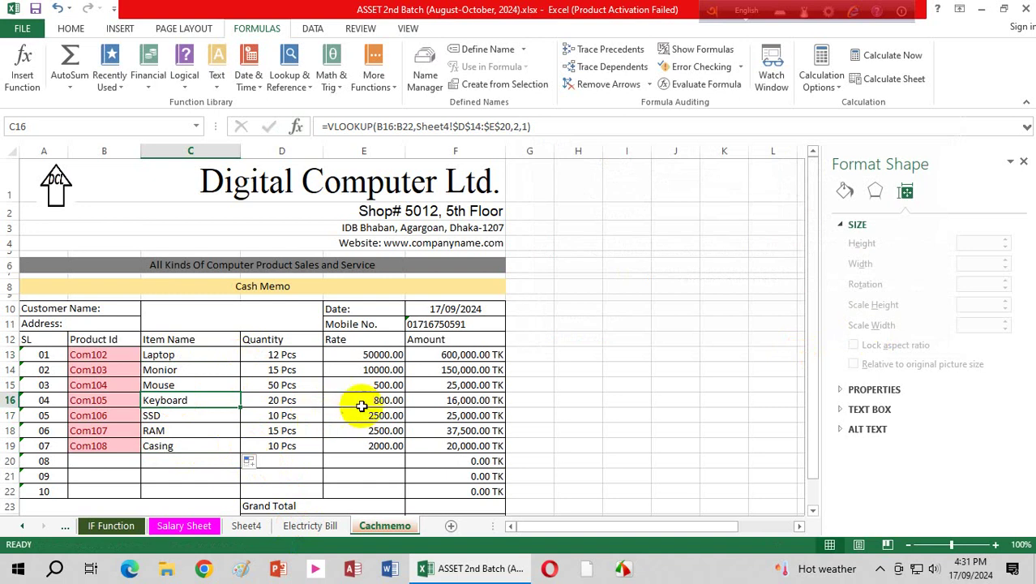
click(105, 354)
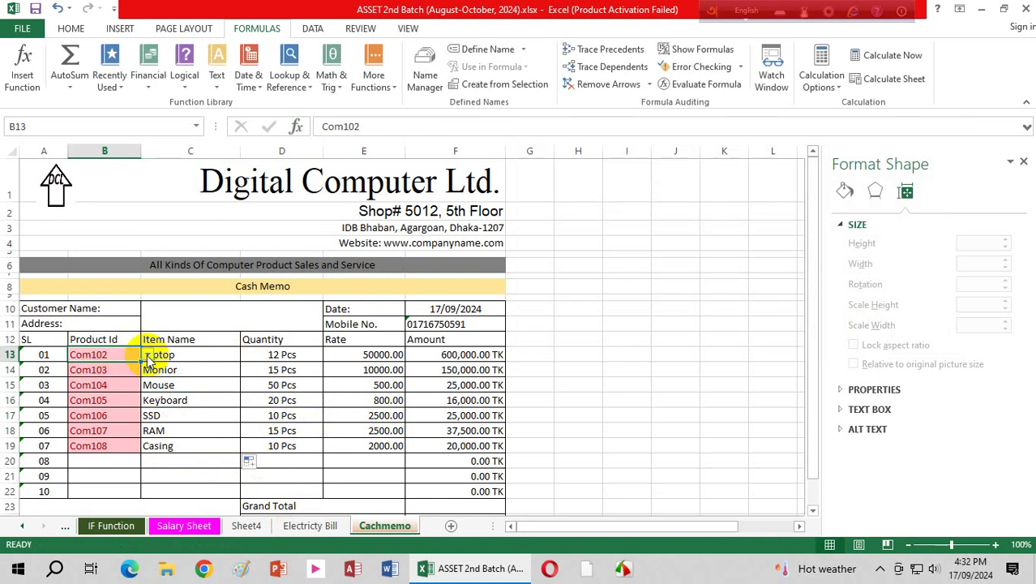
click(148, 356)
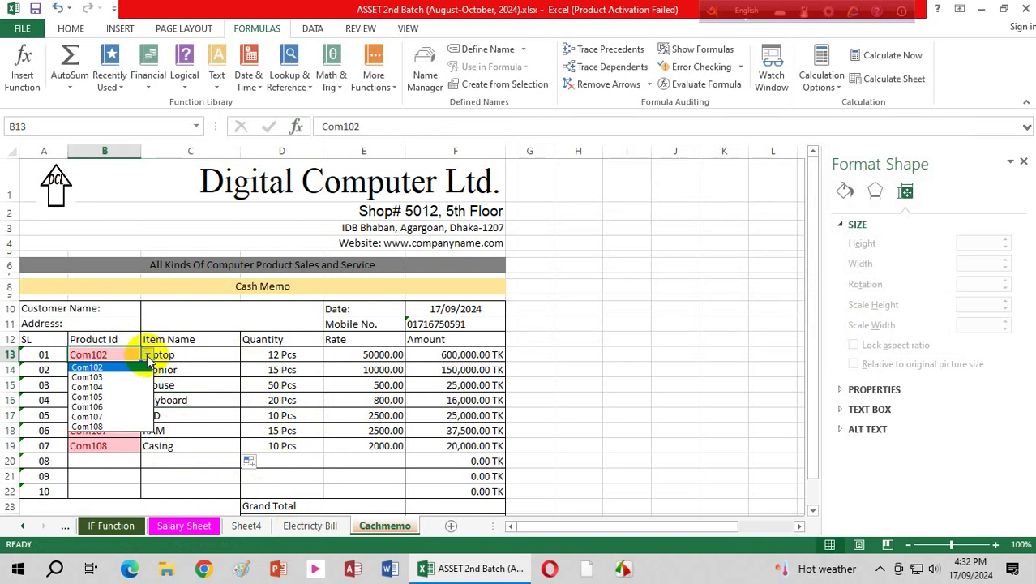
click(107, 397)
click(199, 355)
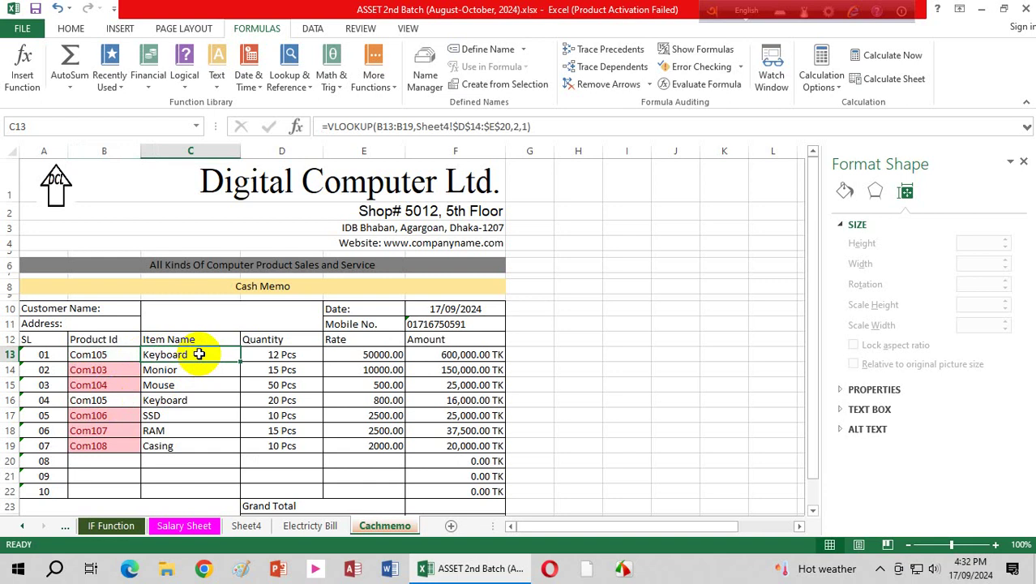
Step: Try Com103 in B13's dropdown, then restore B13 to Com102
click(129, 354)
click(146, 357)
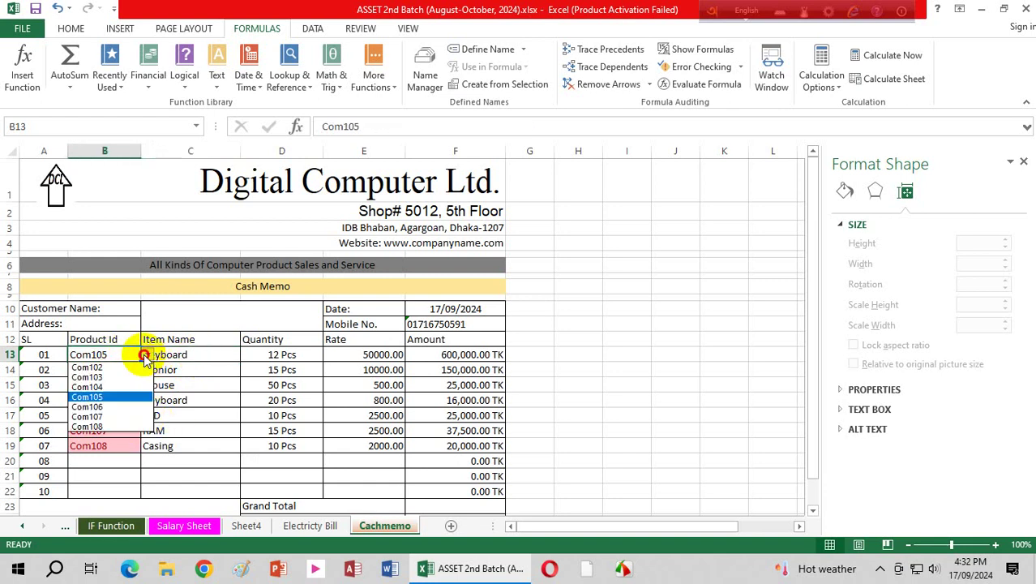
click(113, 368)
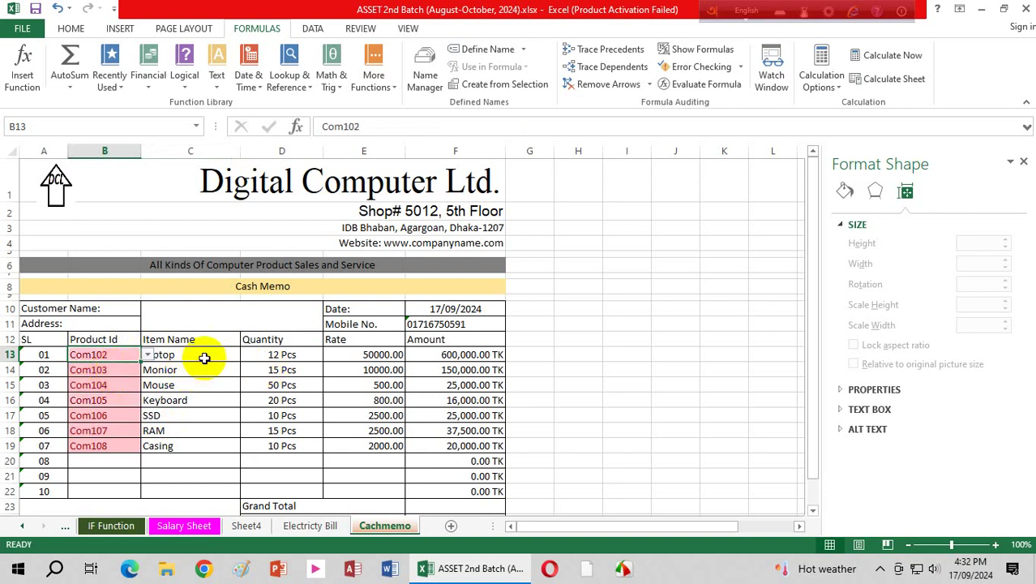
click(146, 355)
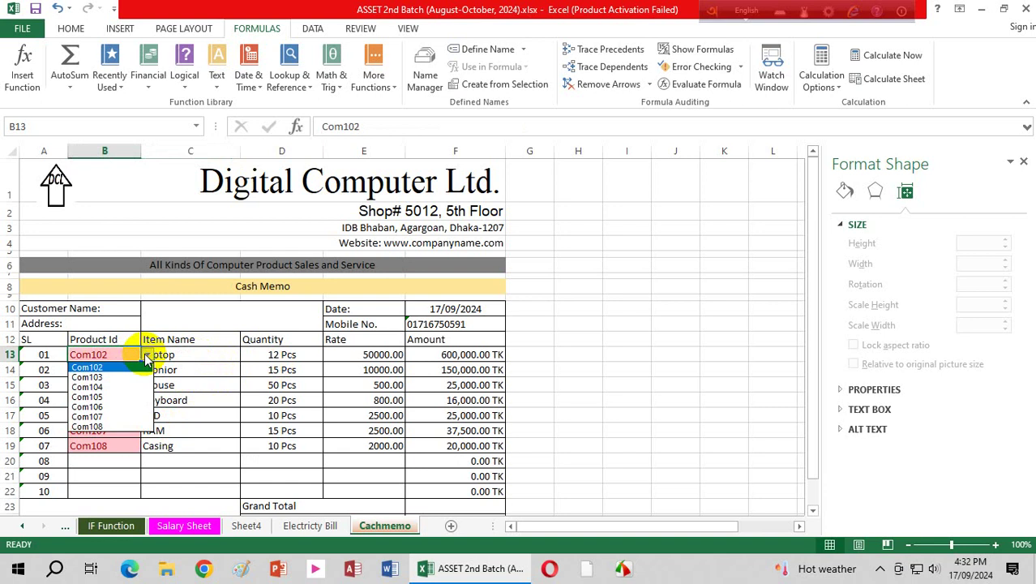
click(103, 377)
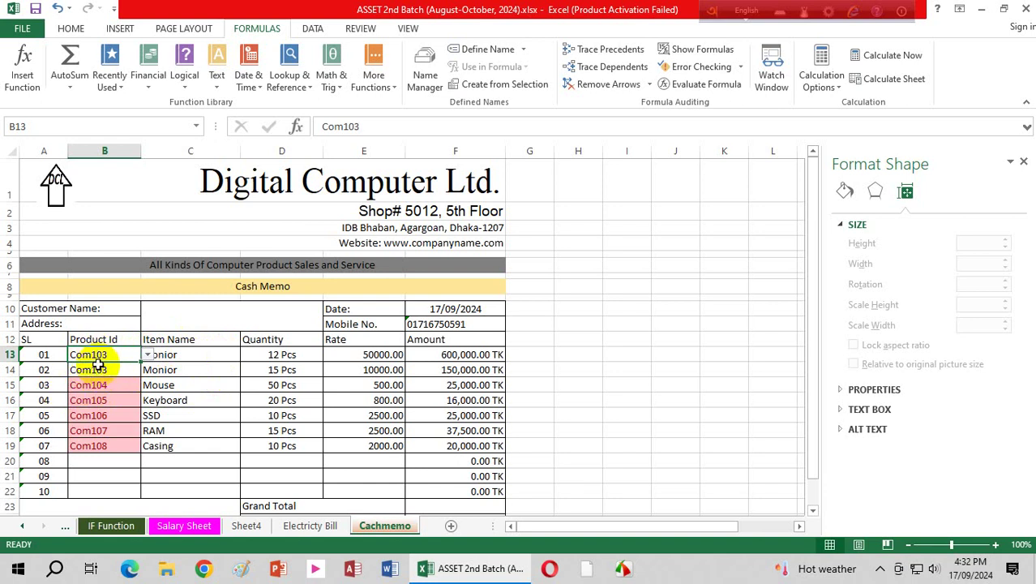
click(147, 355)
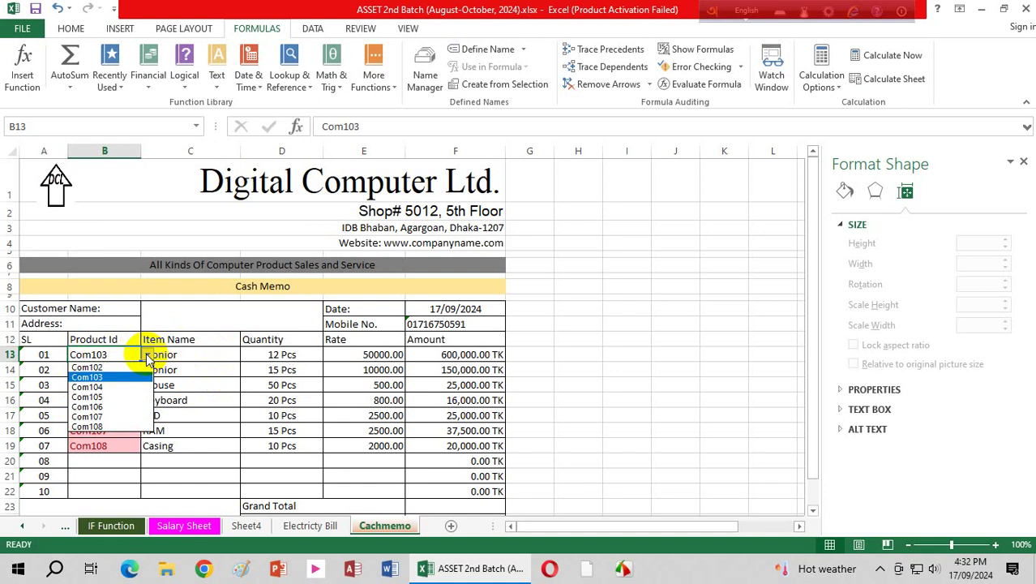
click(91, 368)
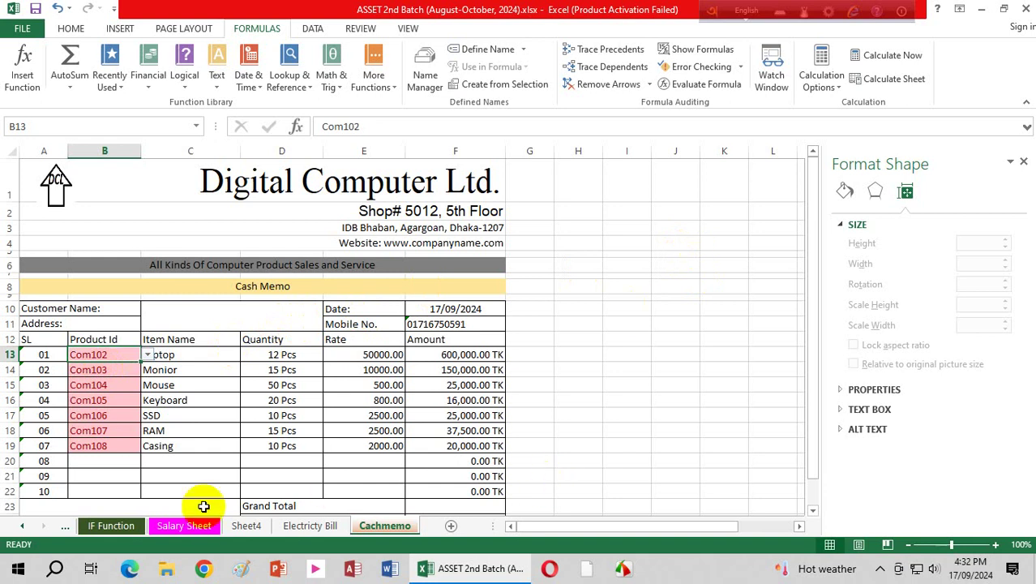
click(188, 476)
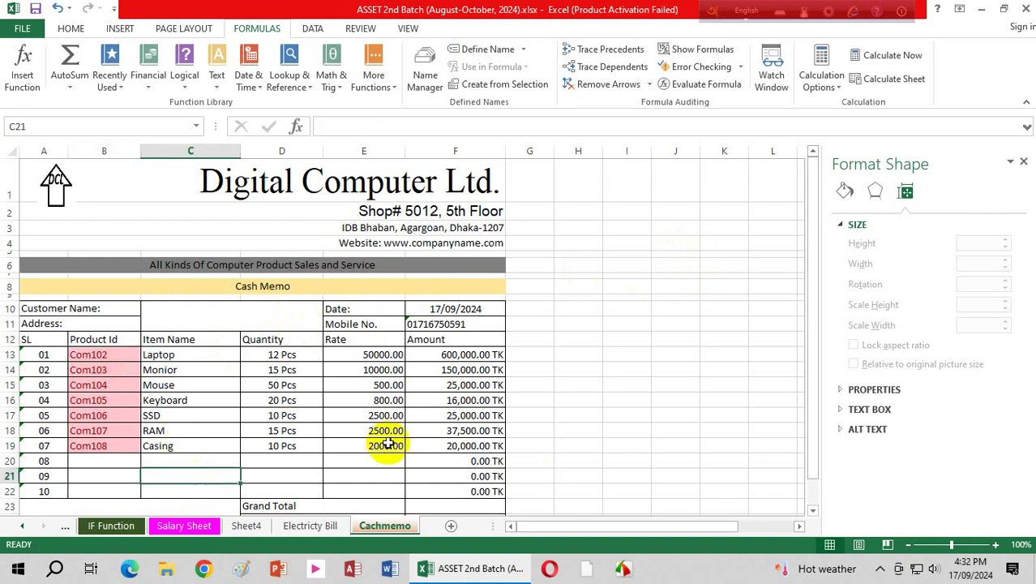
Step: Enter =D13*E13 in F13 so the Laptop amount shows 600,000.00 TK
click(456, 355)
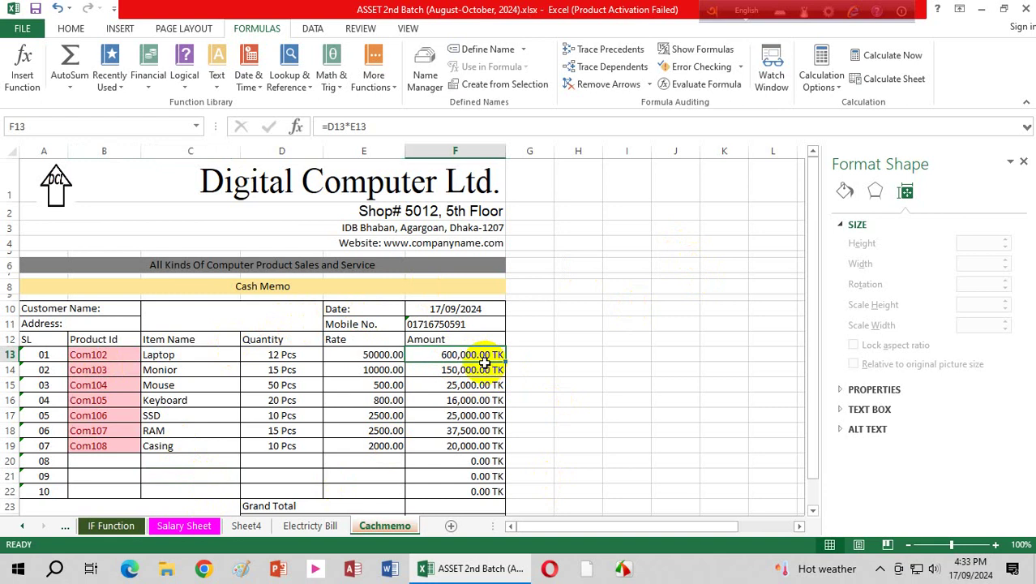
text(=)
click(278, 354)
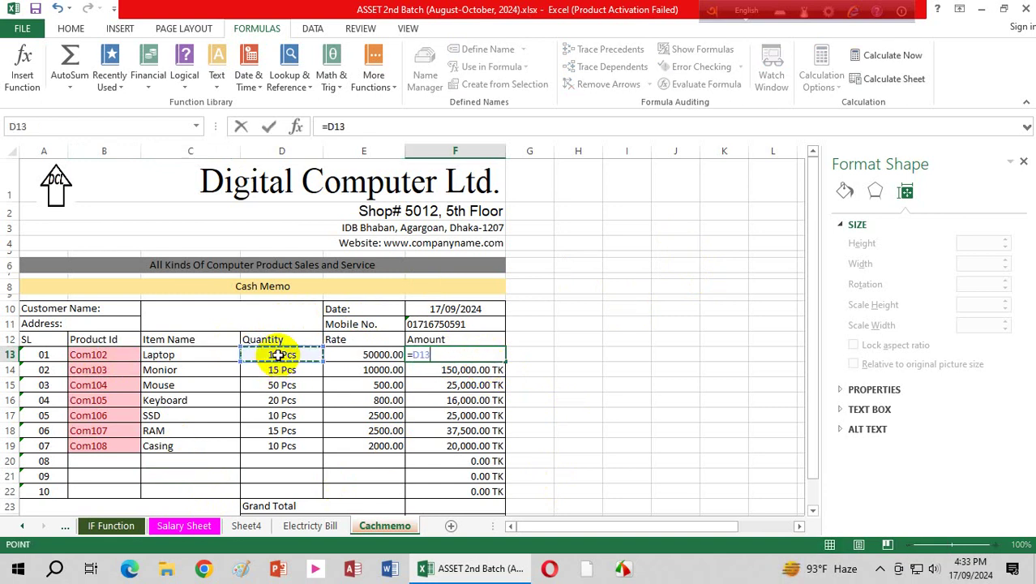
text(*)
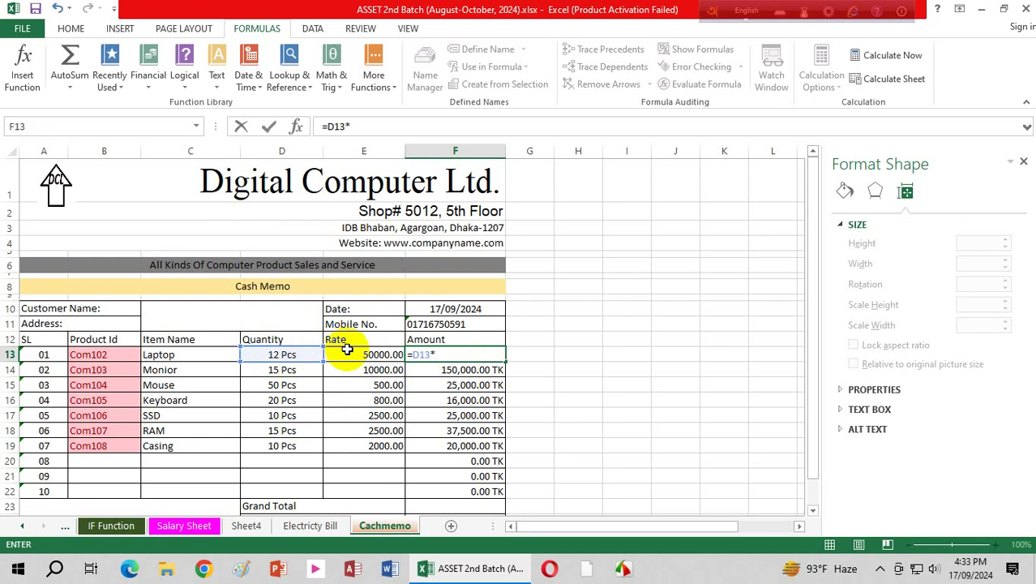
click(348, 355)
key(Return)
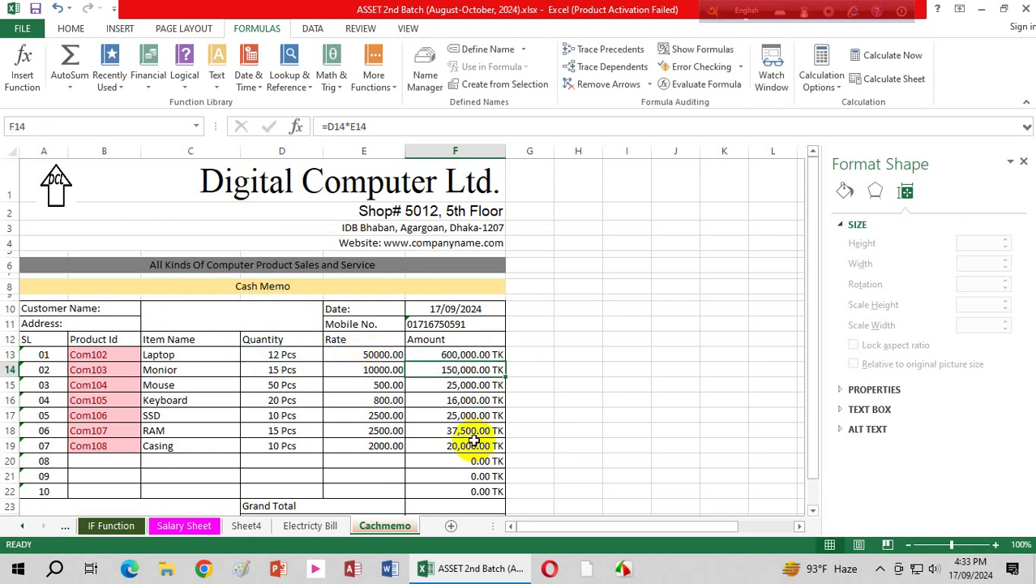
click(487, 355)
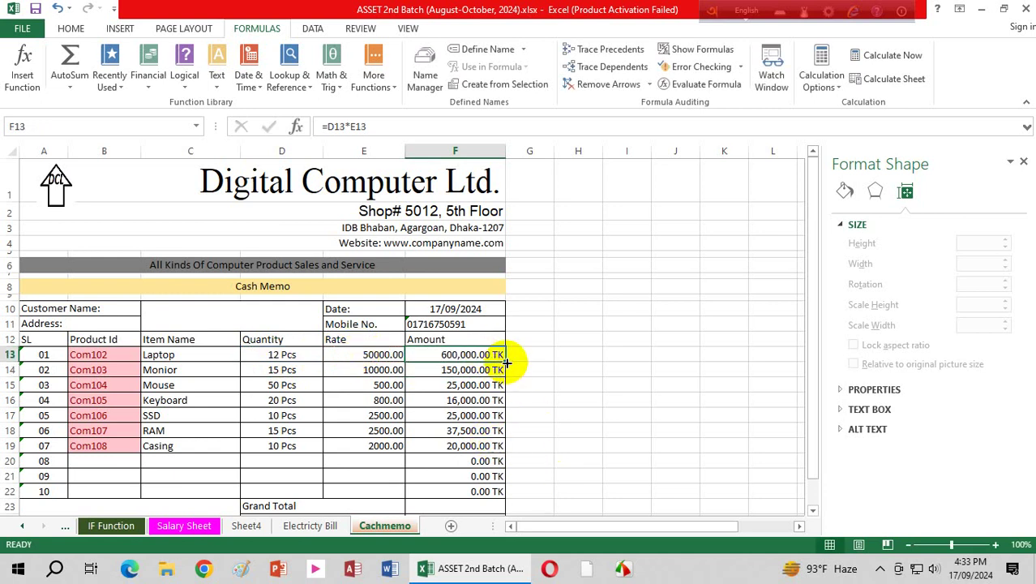
Step: Copy the amount formula down the Amount column and clear the #VALUE! cells F23:F26
drag(506, 364, 508, 477)
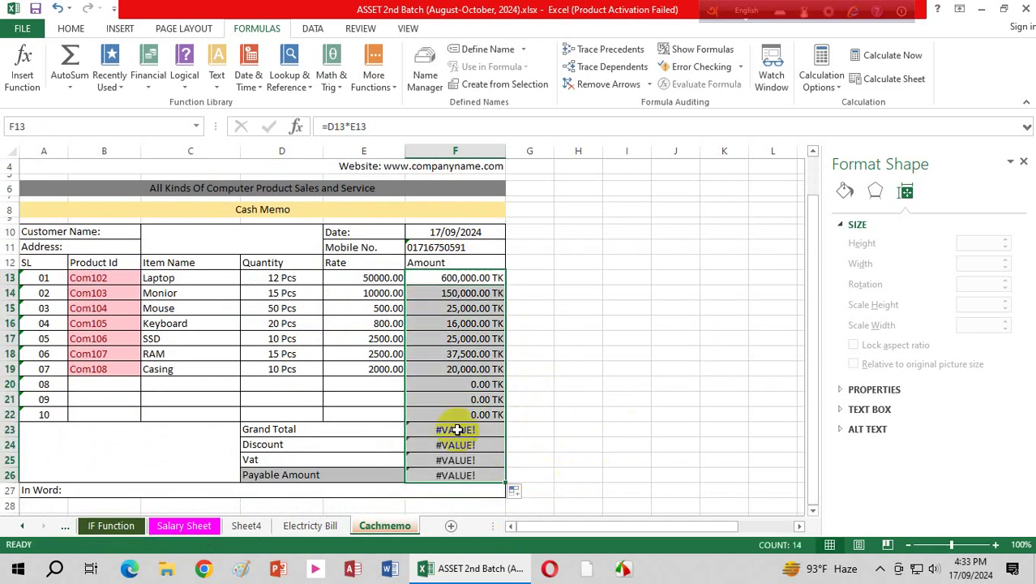
drag(458, 430, 455, 475)
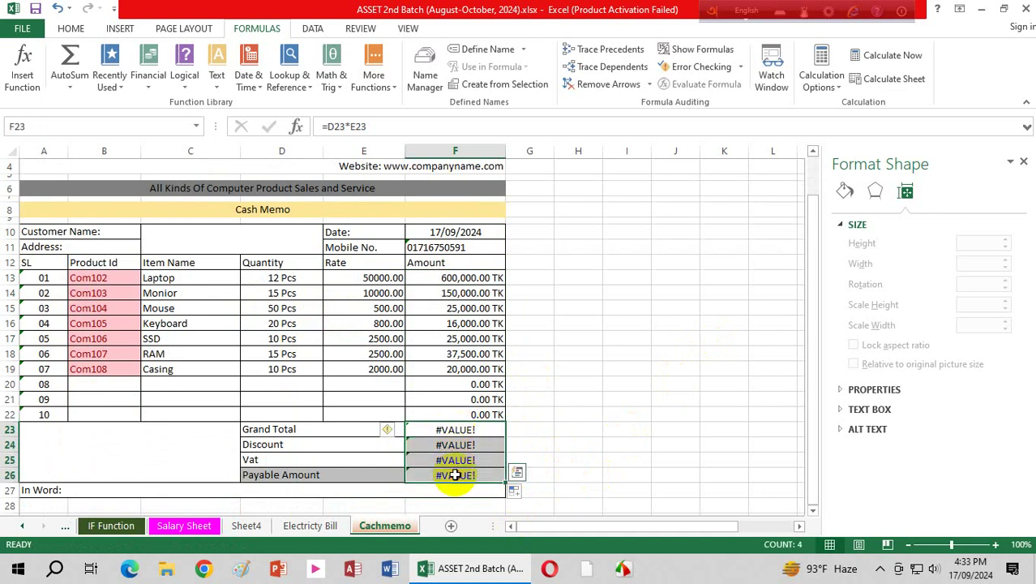
key(Delete)
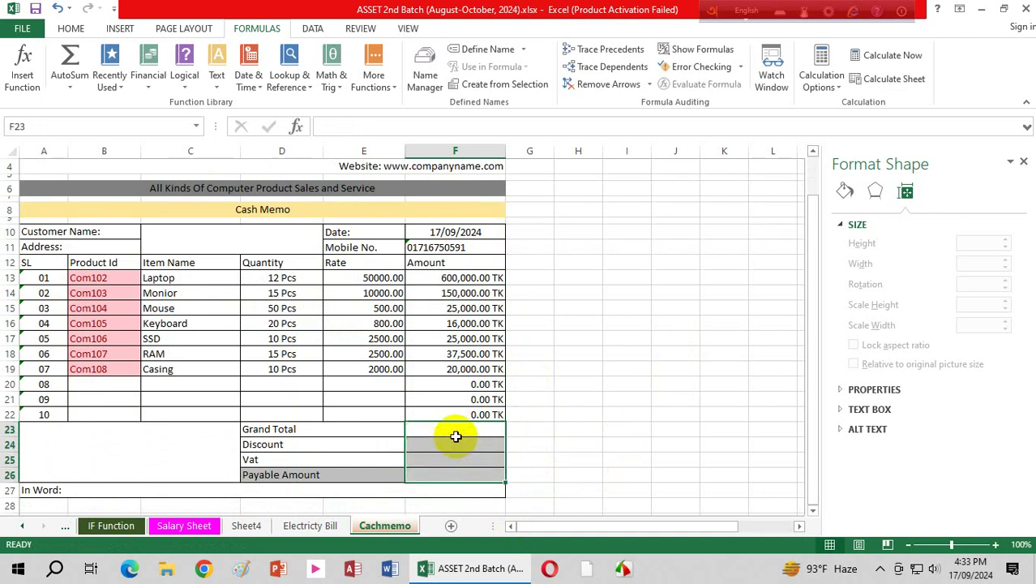
Step: AutoSum F13:F22 in F23 for a Grand Total of 873,500.00 TK
click(457, 430)
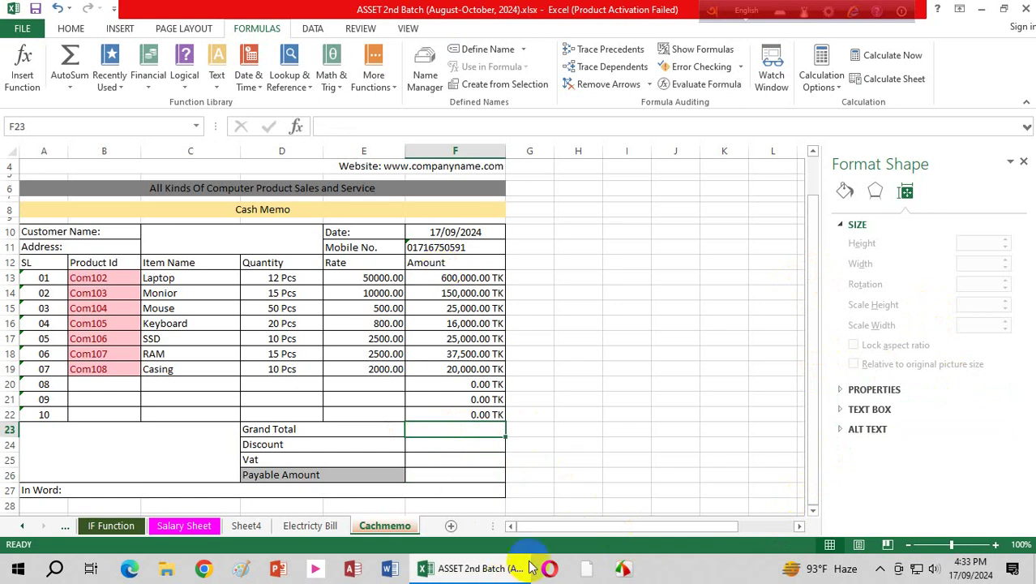
click(69, 28)
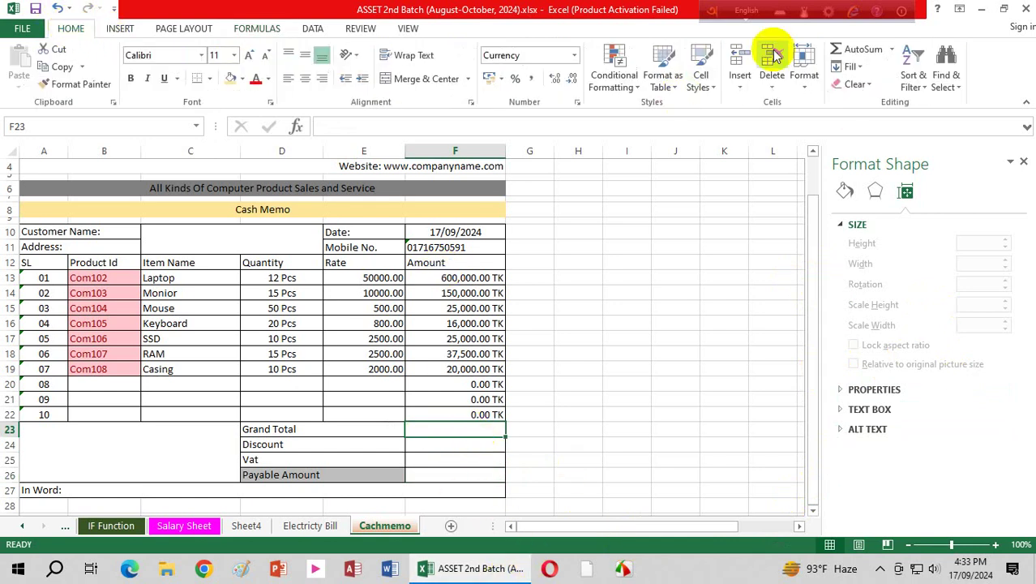
click(863, 50)
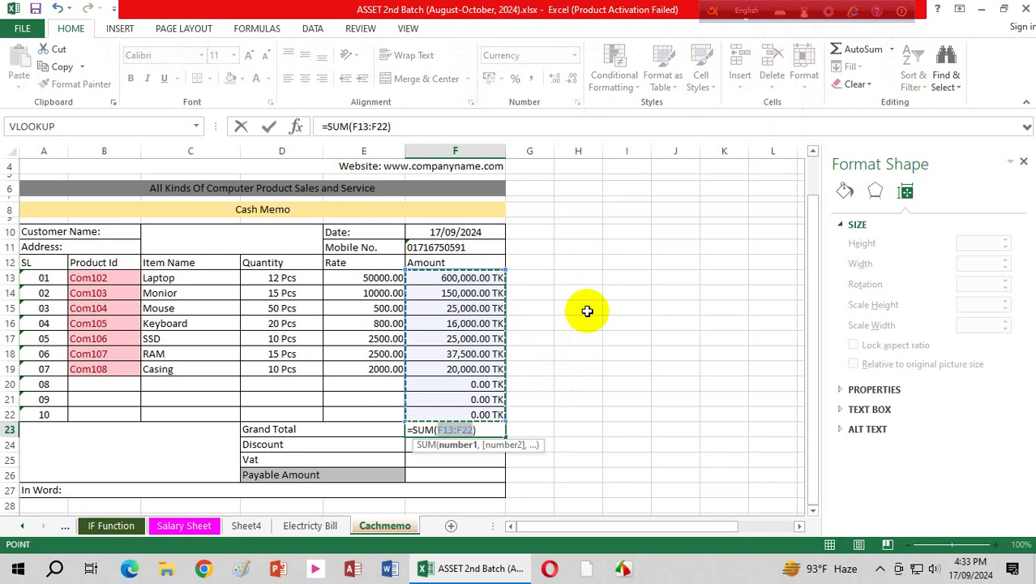
key(Return)
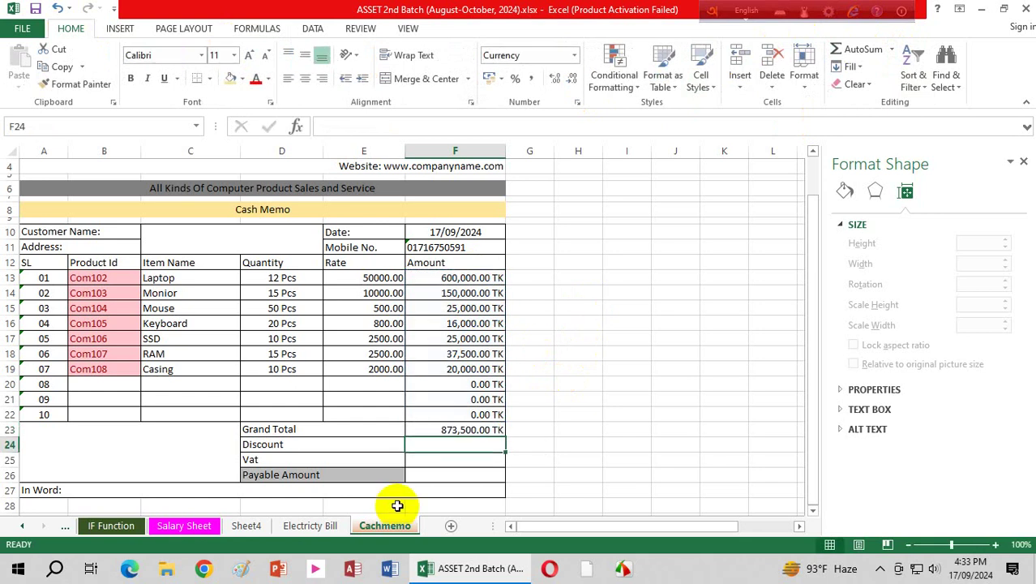
click(469, 430)
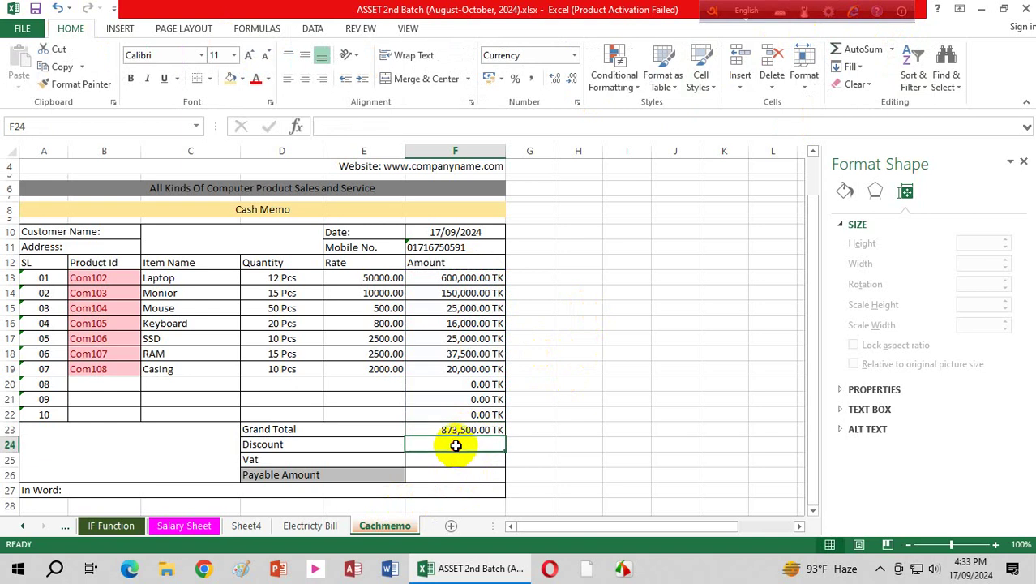
Step: Start F24's IF: above 500000, discount is (F23-500000)*9%
click(456, 446)
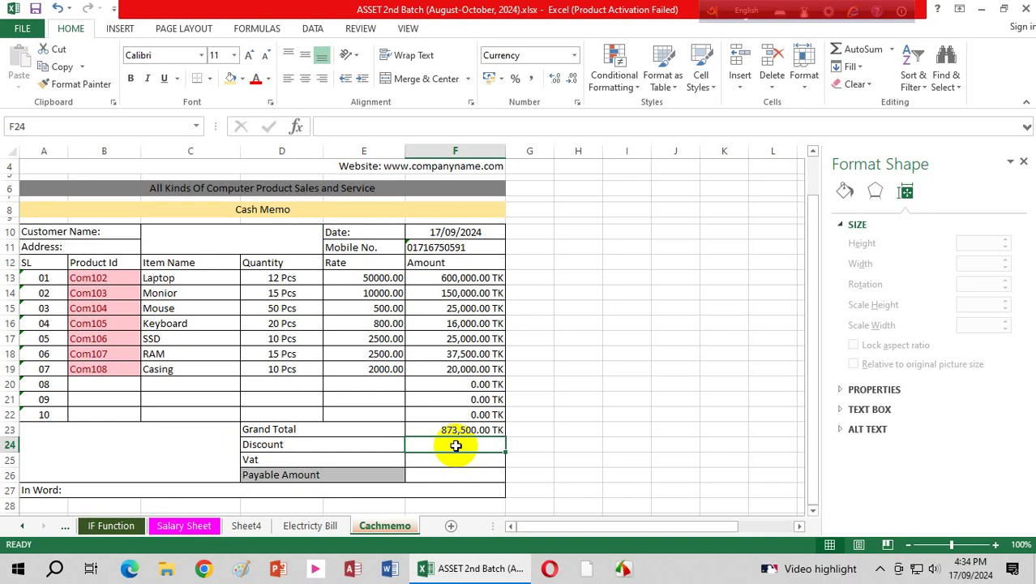
text(=)
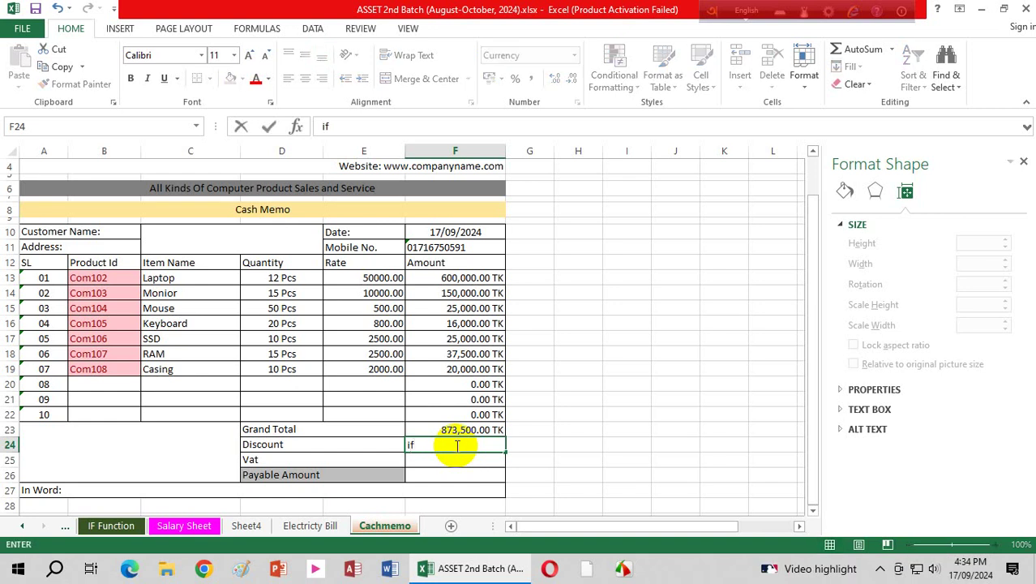
key(BackSpace)
text(=)
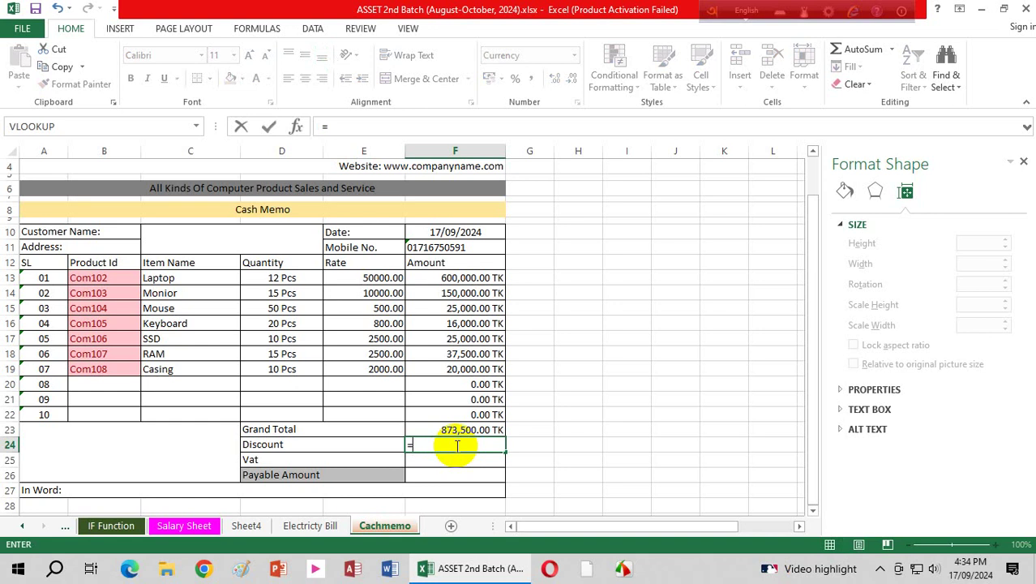
text(I)
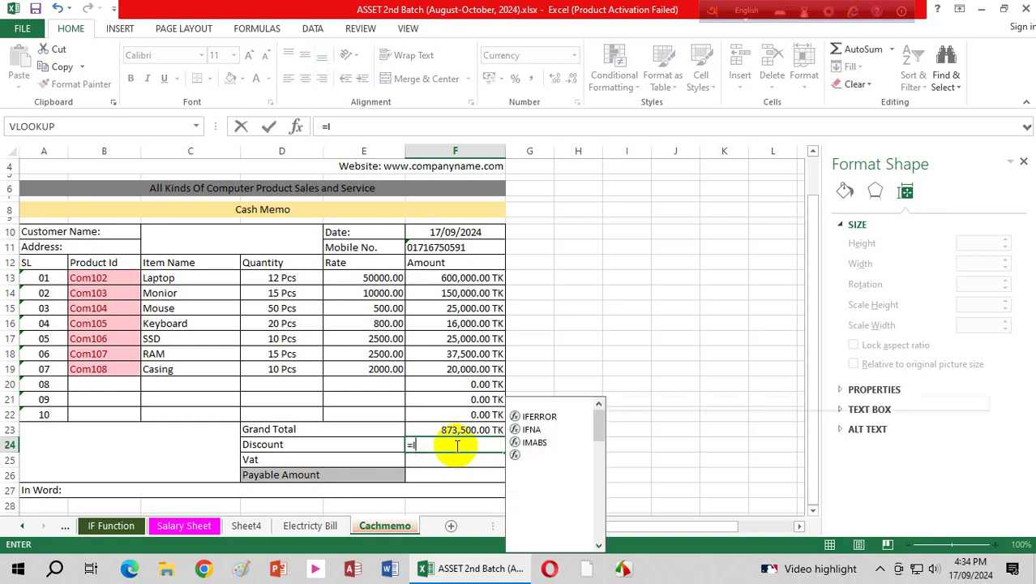
text(F()
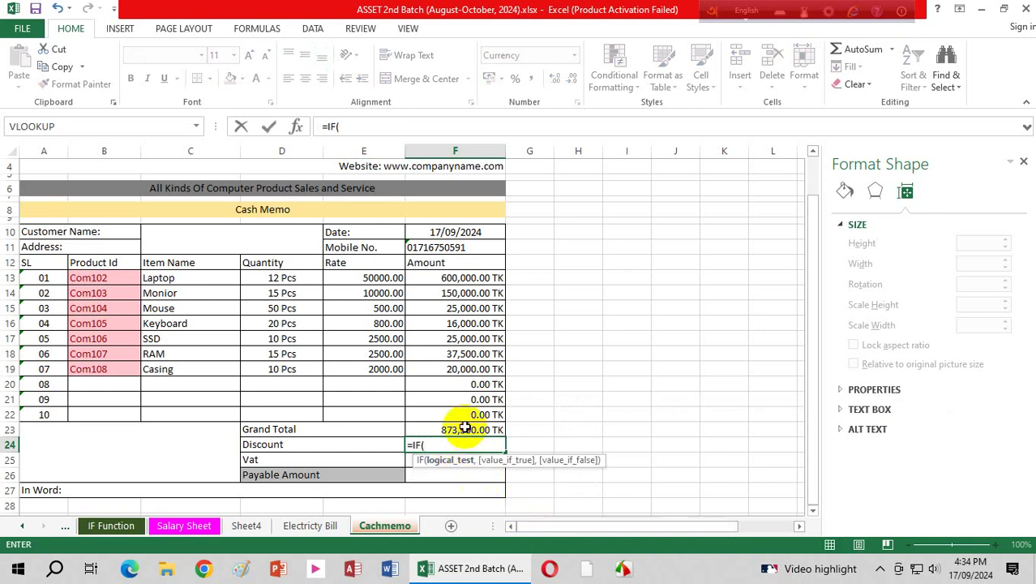
click(465, 428)
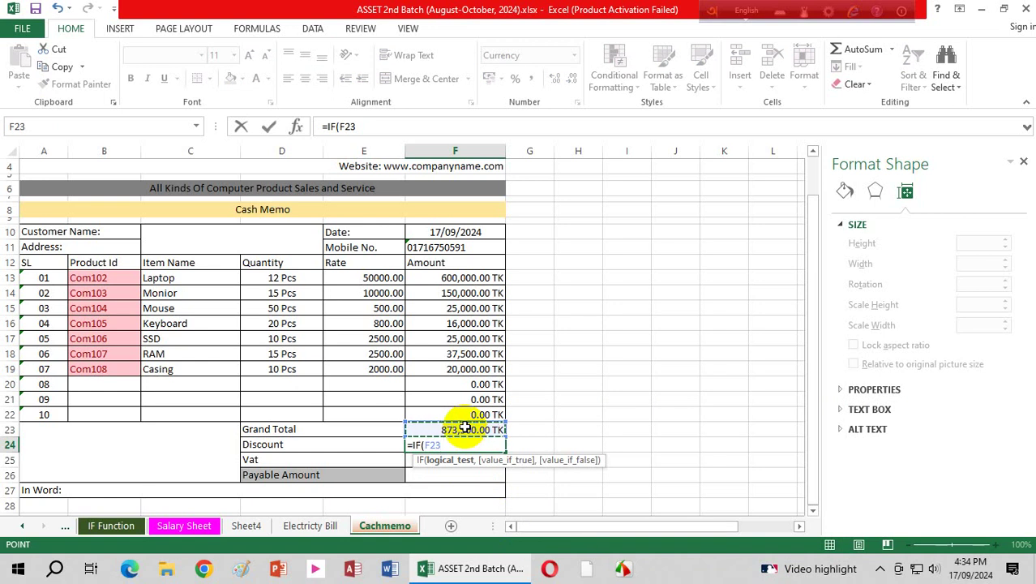
text(>500)
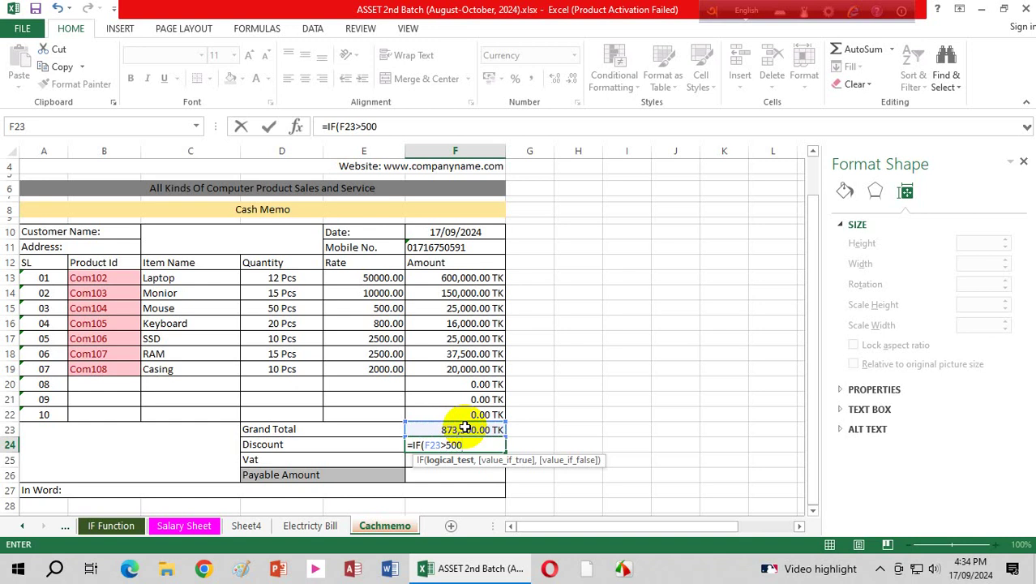
text(000,)
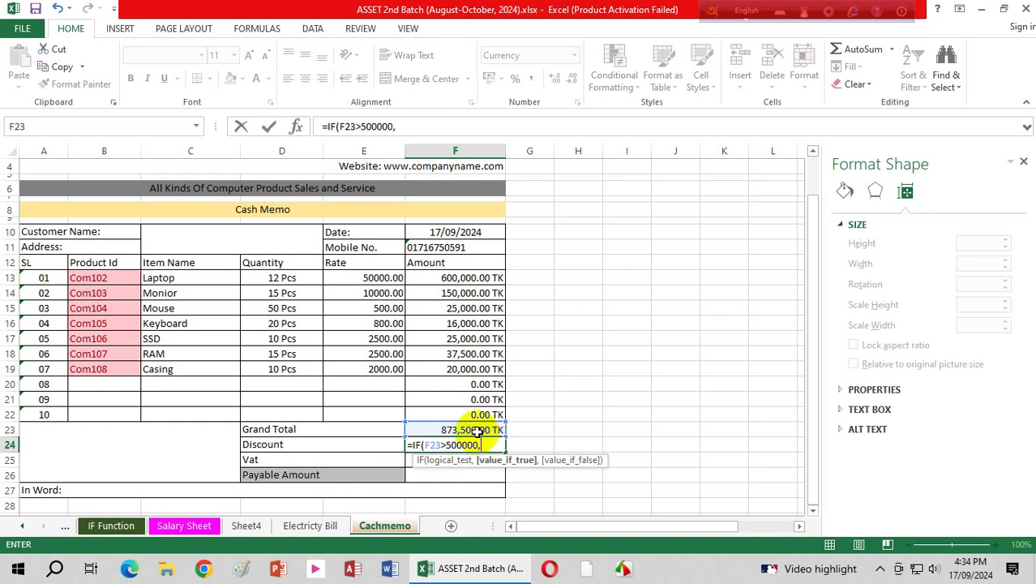
text(()
click(477, 433)
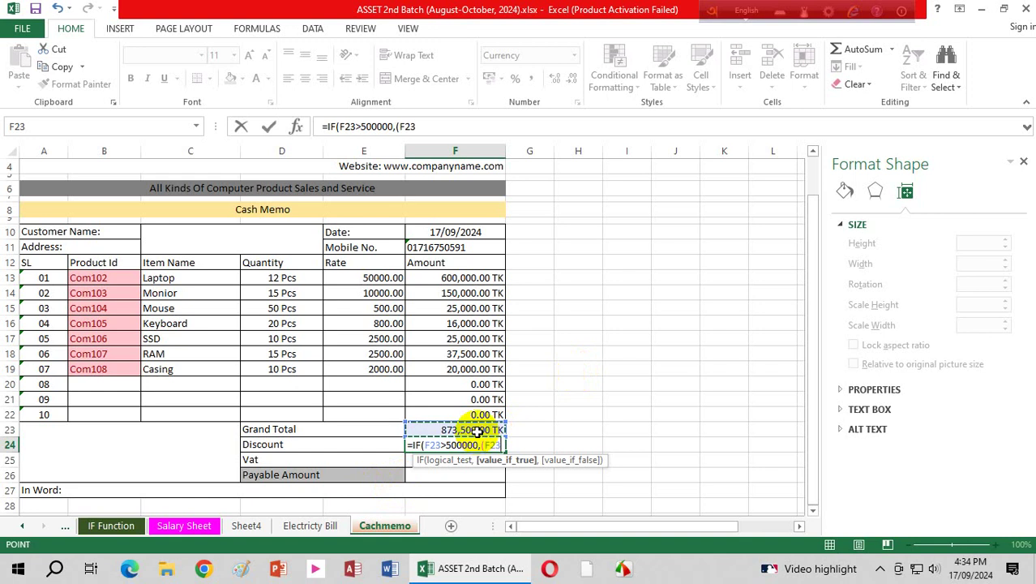
text(-5)
text(0000)
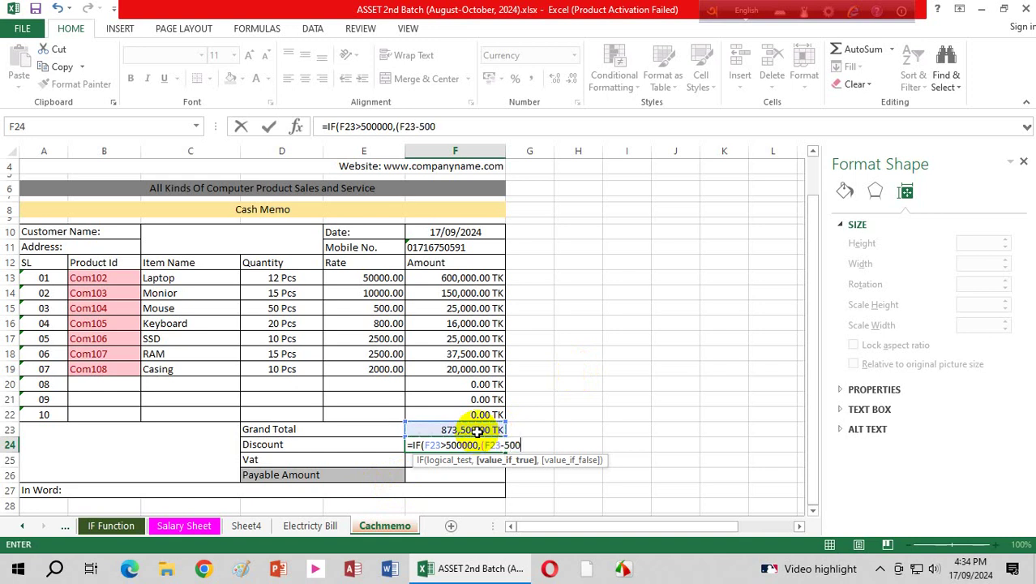
text(0)
text()*9%)
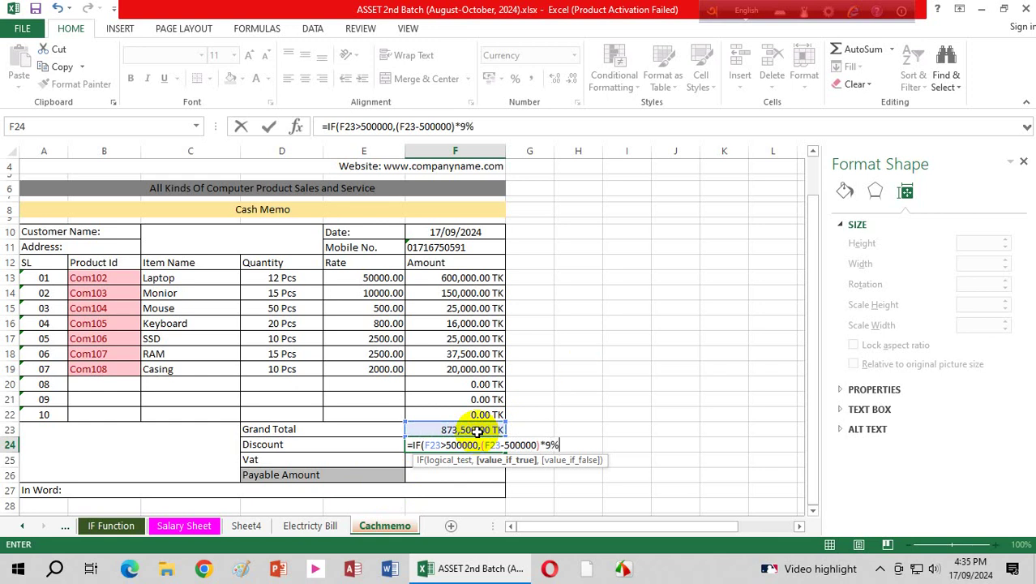
text(,)
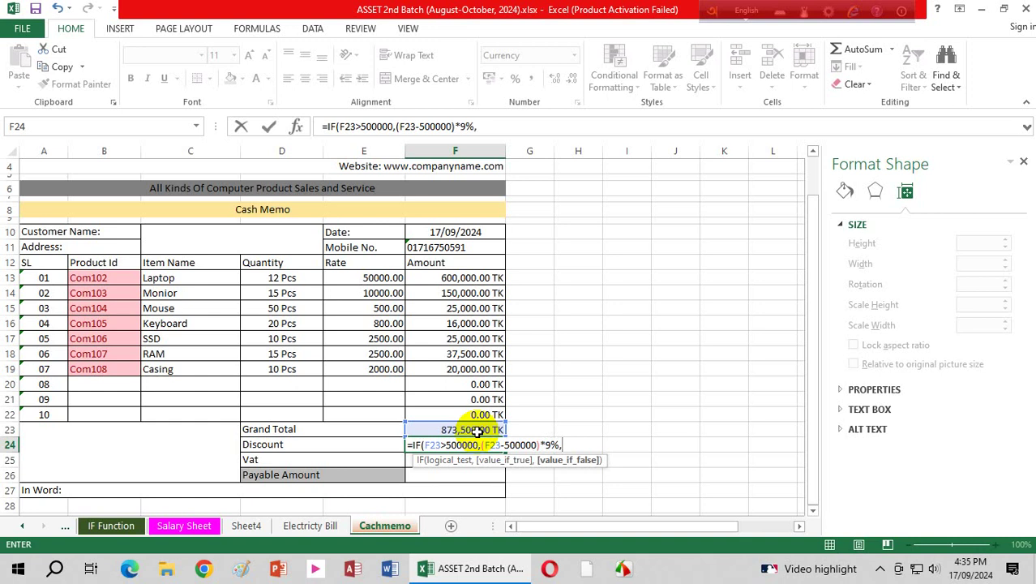
Step: Nest the remaining tiers, F23*3% above 300000 else F23*1%, giving 33,615.00 TK
text(IF()
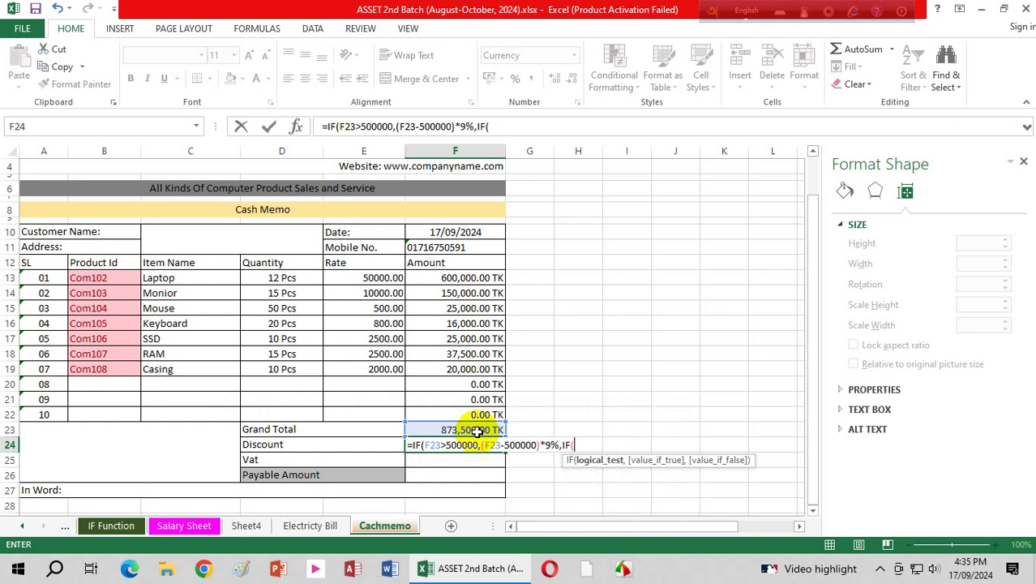
click(477, 430)
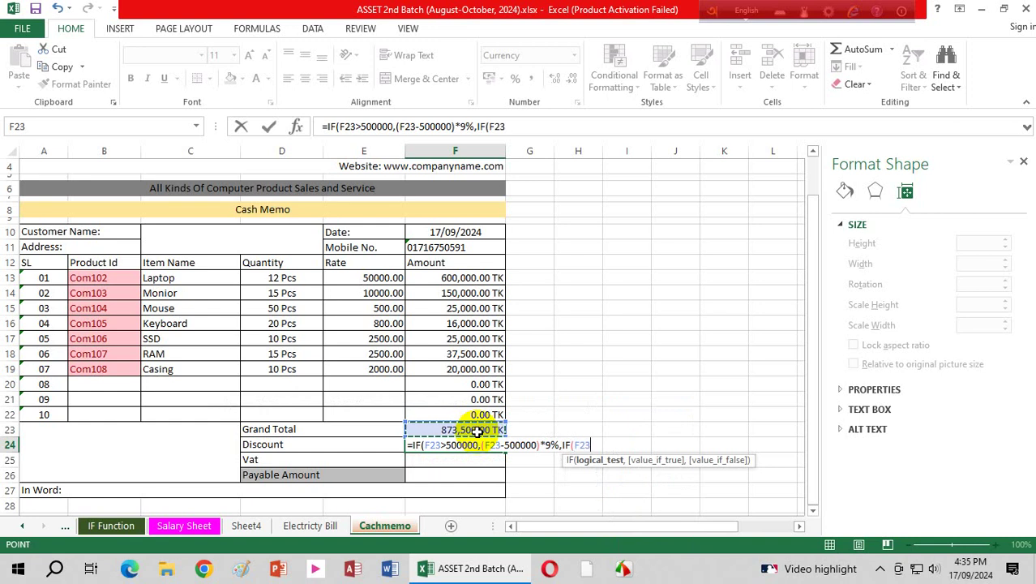
text(>300000)
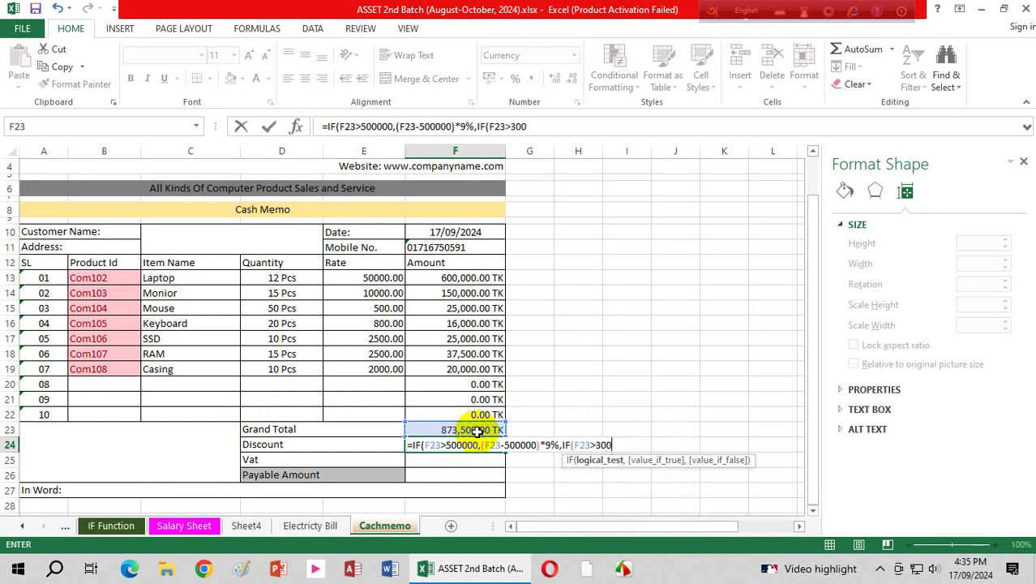
text(,)
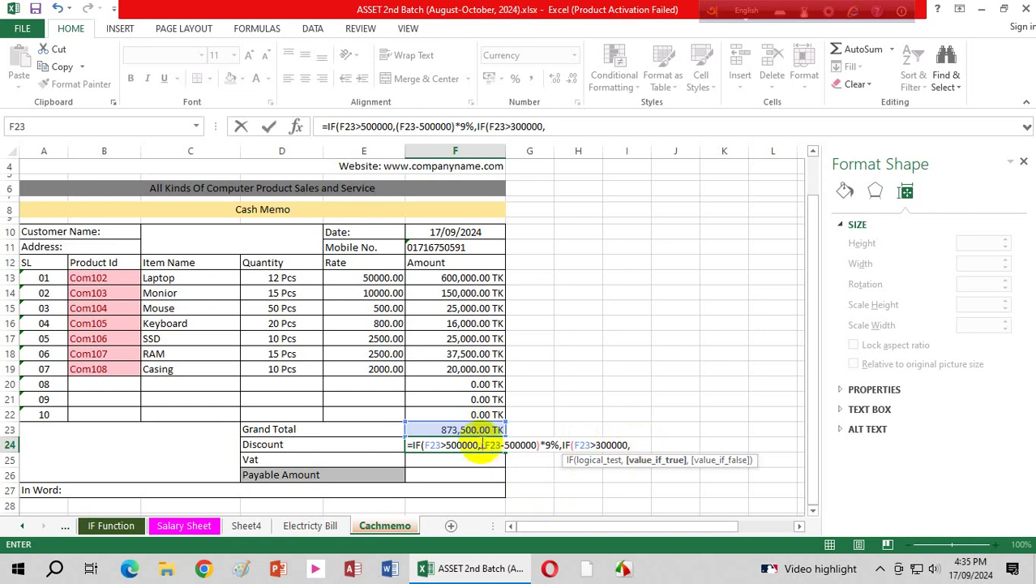
click(472, 430)
text(*)
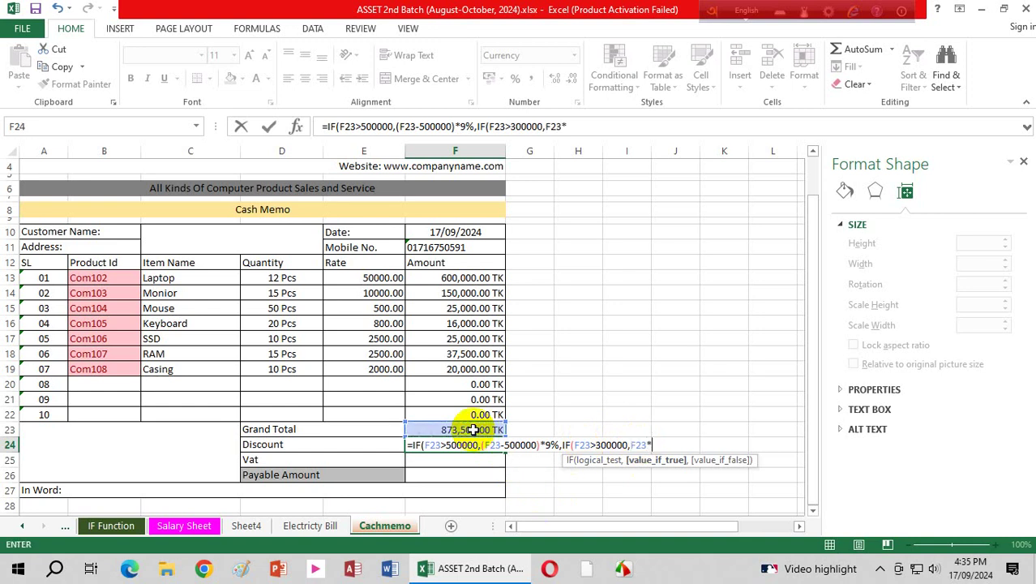
text(3%,)
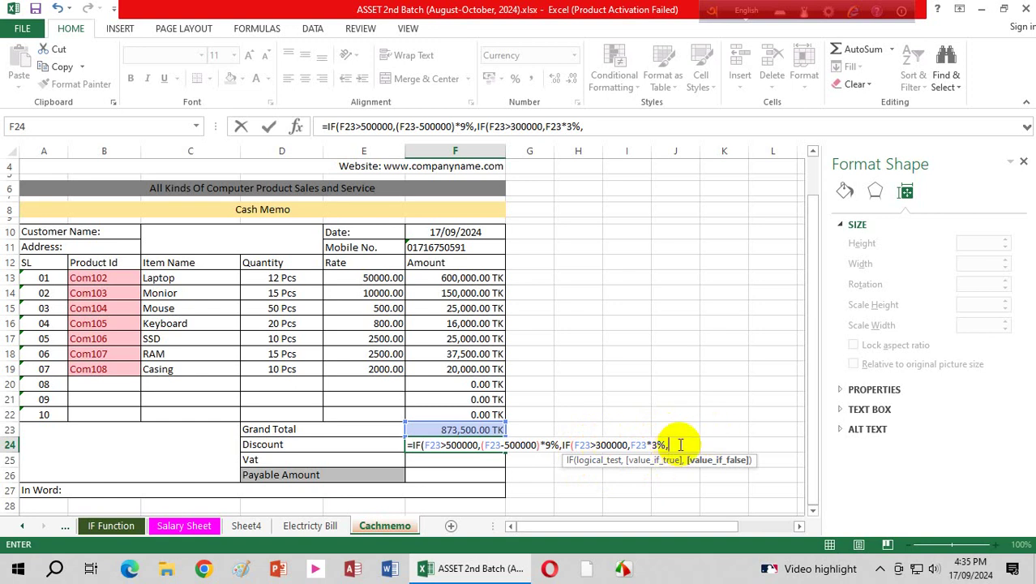
click(475, 430)
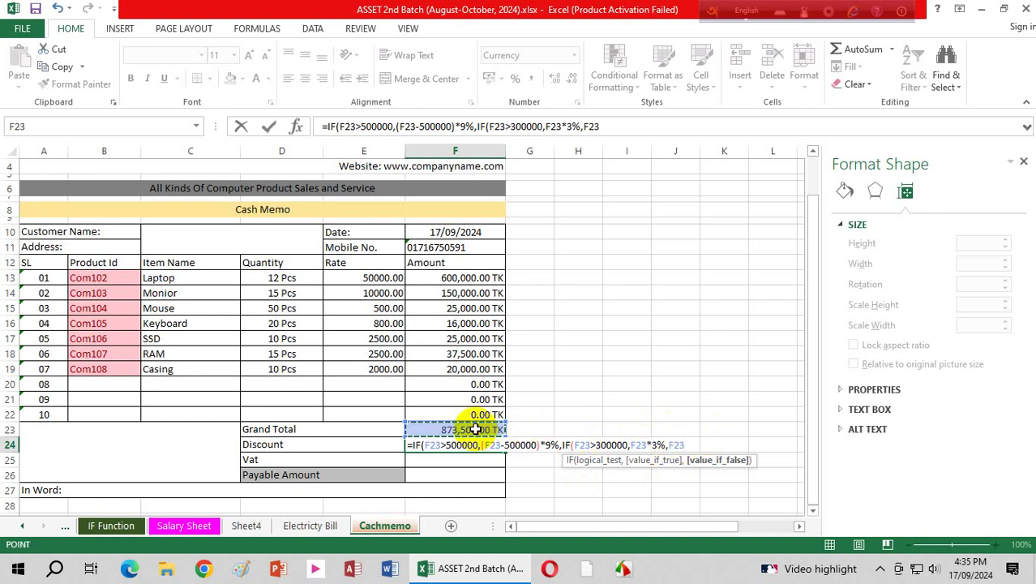
text(*1)
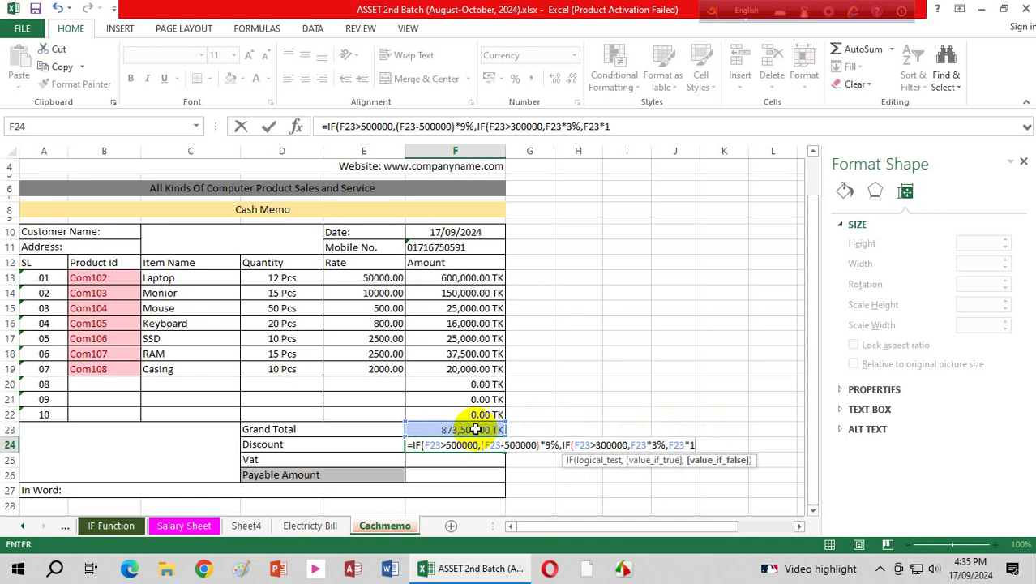
text(%)
text()))
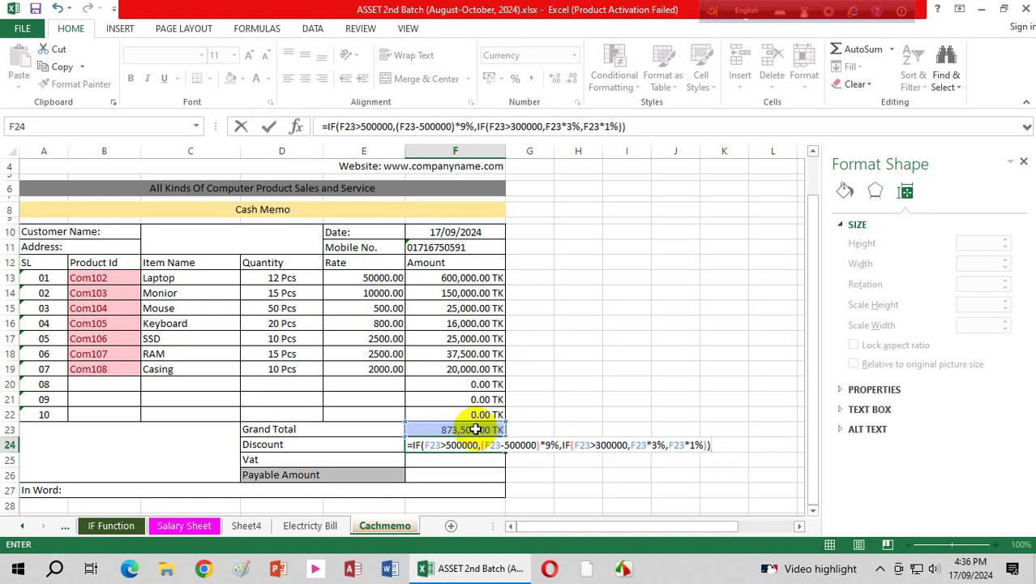
key(Return)
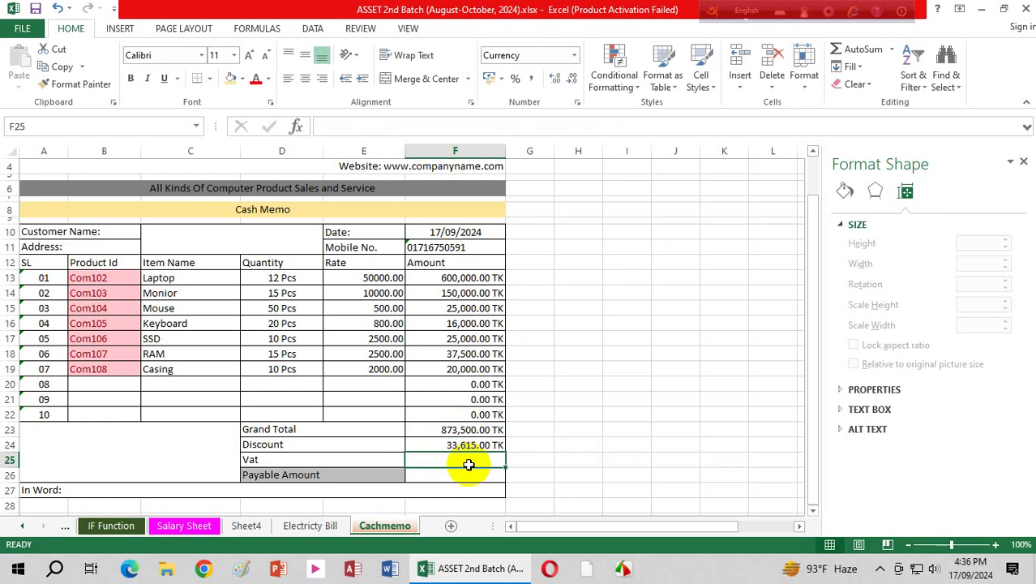
Step: Enter =F23*3% in the Vat cell F25 so it shows 26,205.00 TK
click(465, 429)
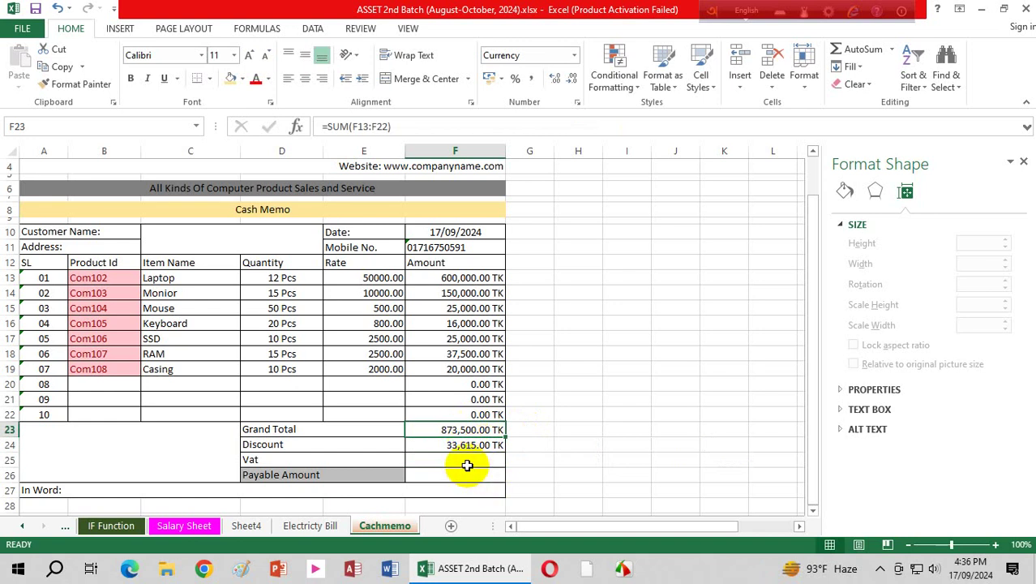
click(467, 462)
text(=)
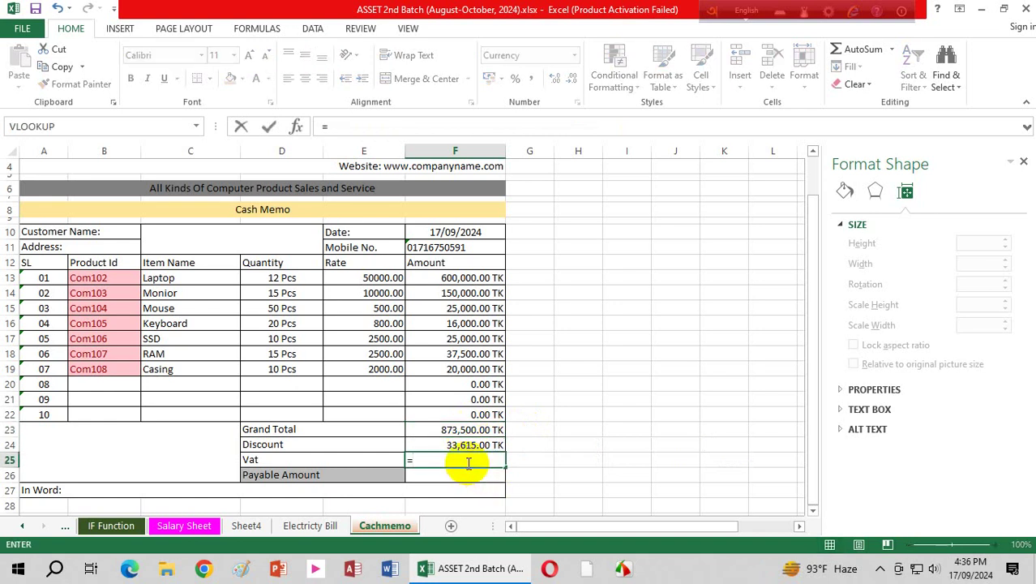
click(484, 429)
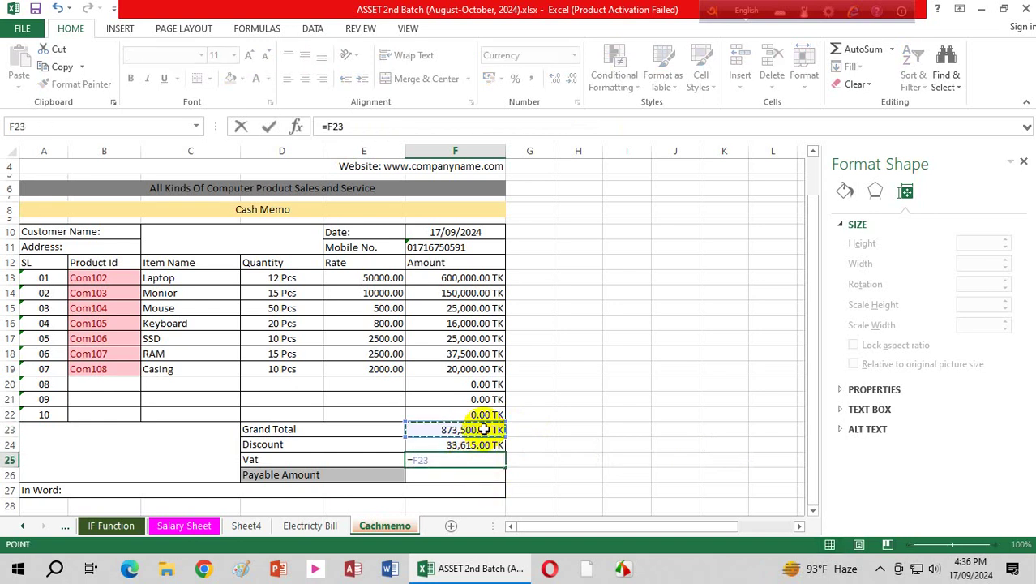
text(*)
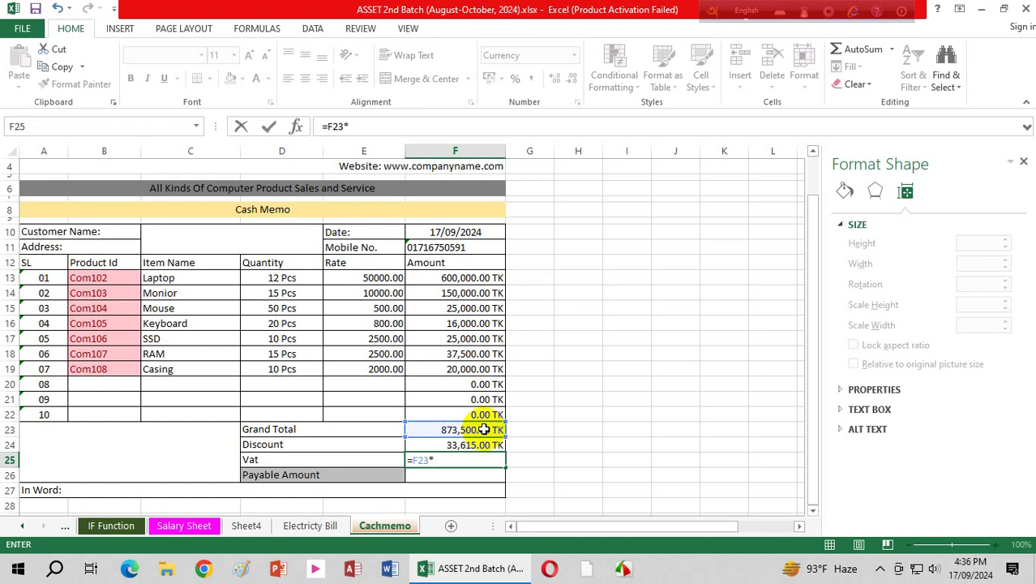
text(3%)
key(Return)
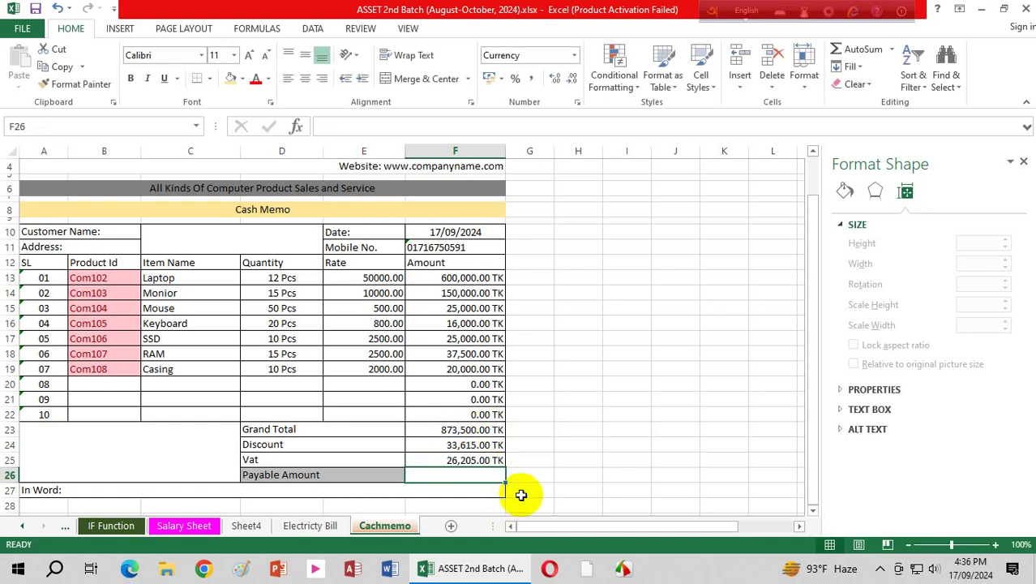
click(472, 460)
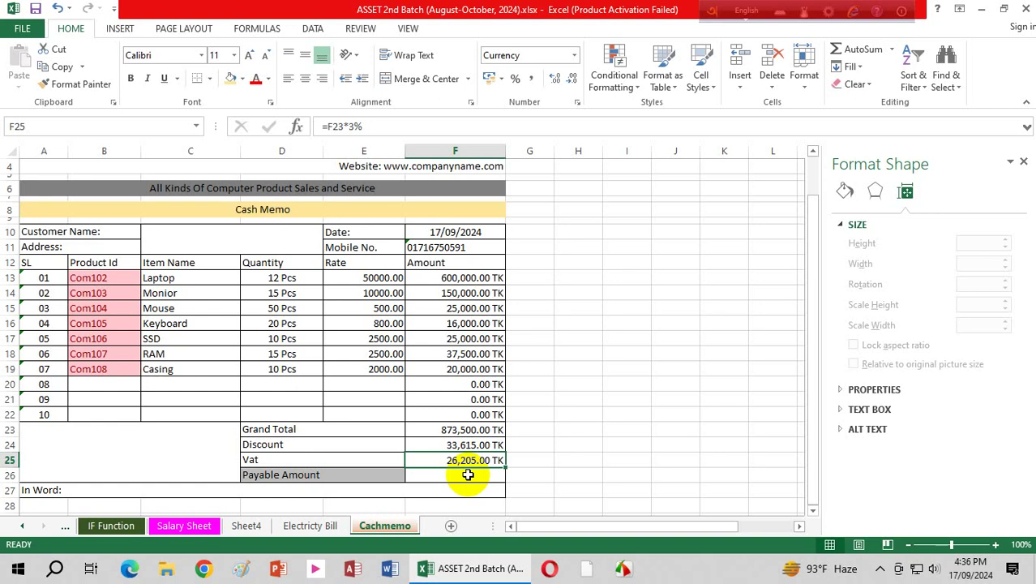
click(468, 474)
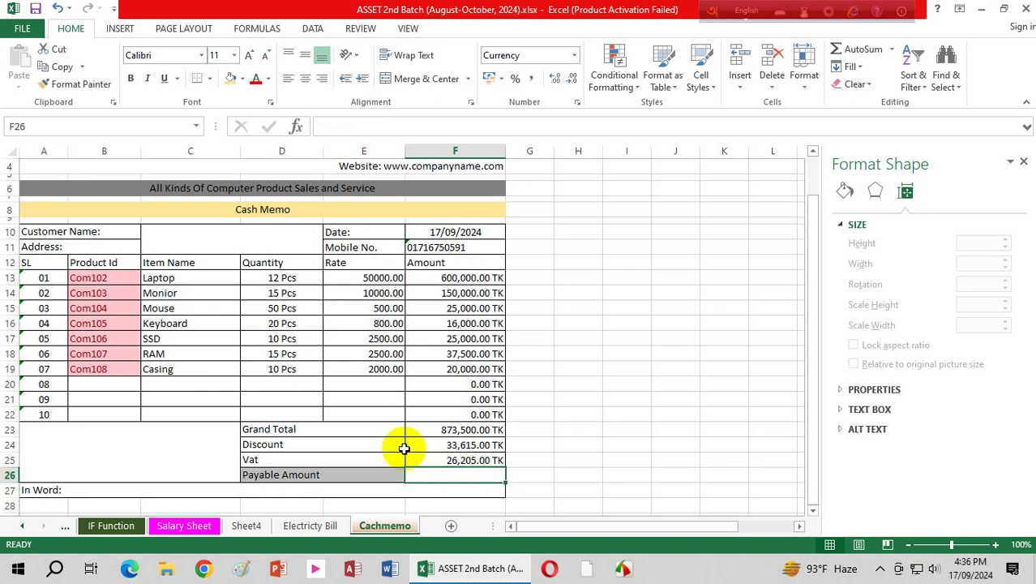
Step: Enter =F23+F25-F24 in F26 so the Payable Amount shows 866,090.00 TK
text(=)
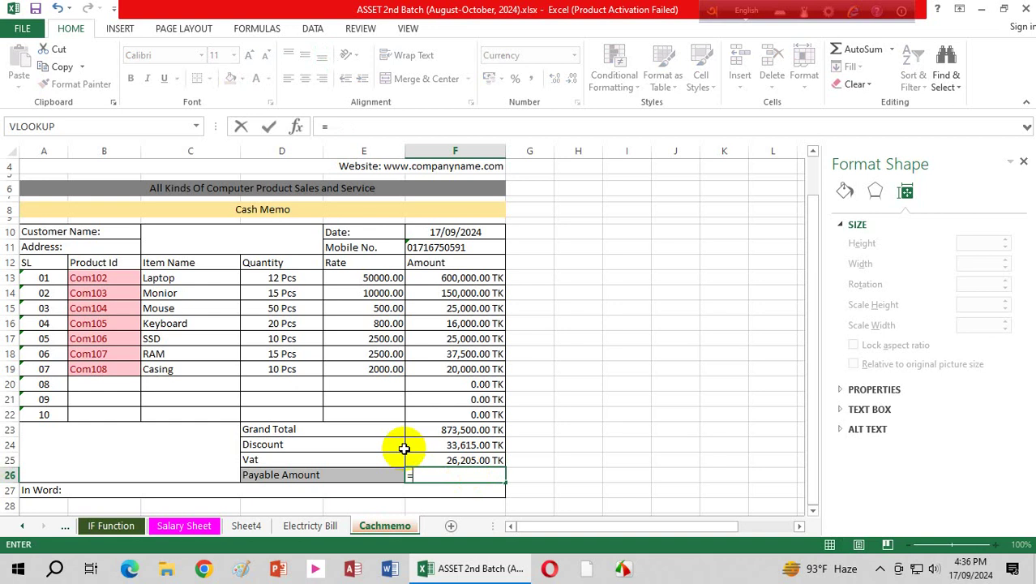
click(463, 430)
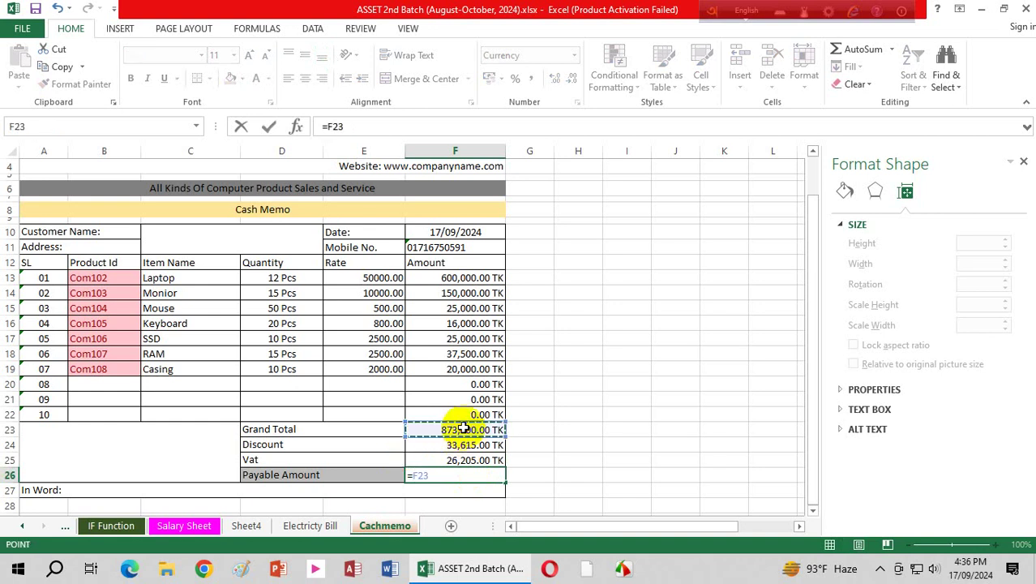
text(+)
click(466, 460)
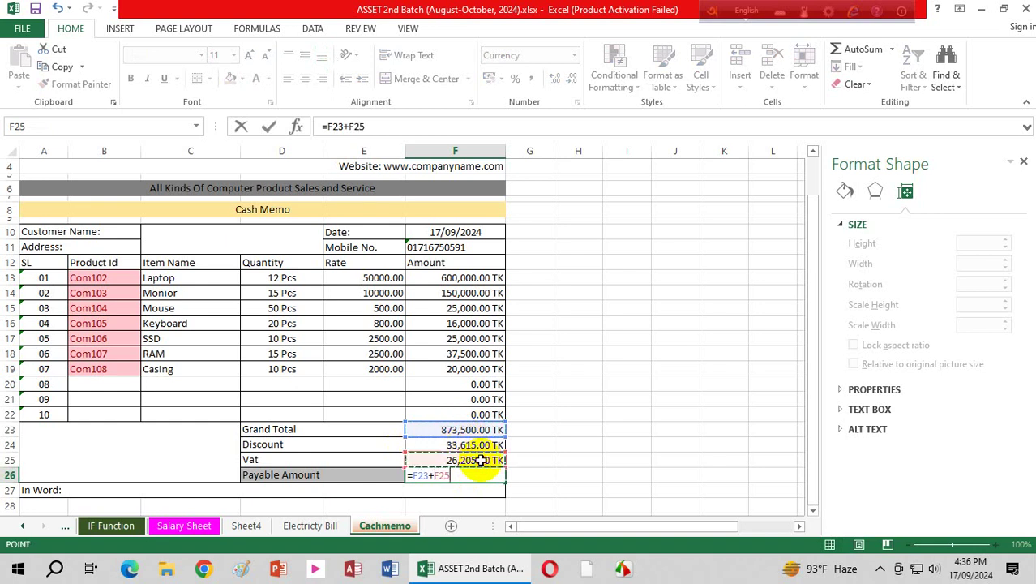
text(-)
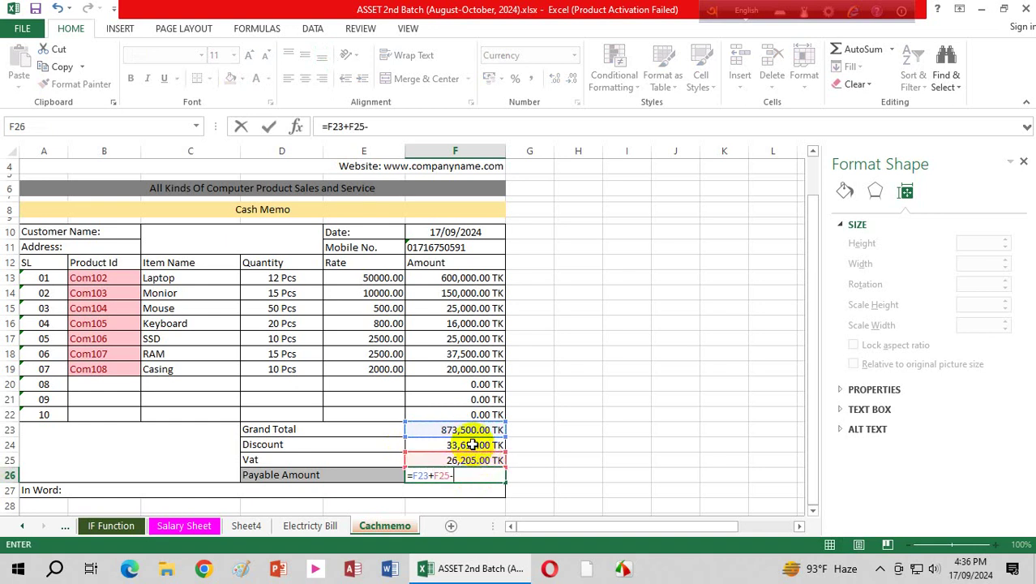
click(473, 444)
key(Return)
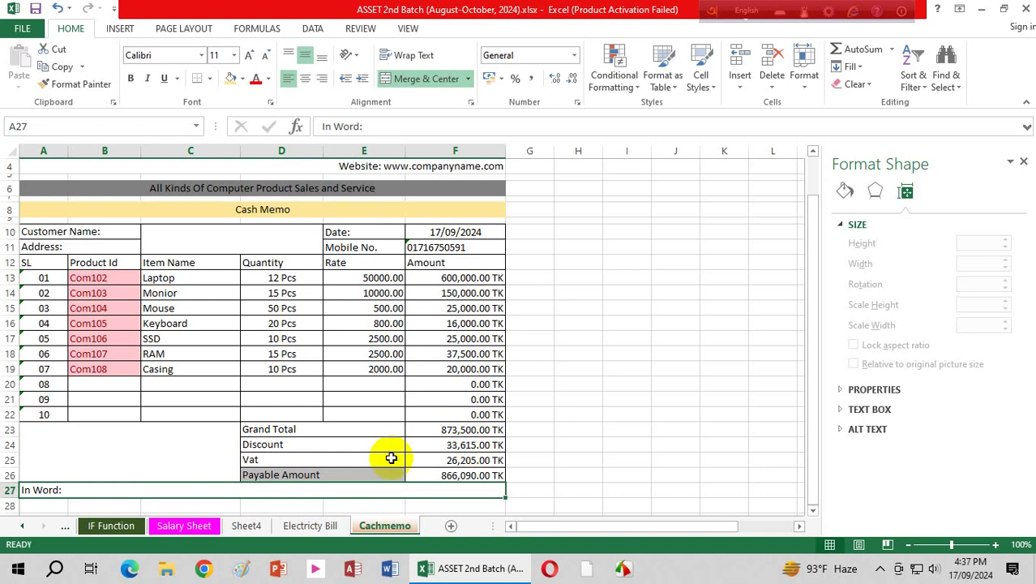
Step: Append 'Eight Lac Sixty Six Thousands and Ninety Taka Only.' after 'In Word:' in A27, then save the workbook
double_click(84, 489)
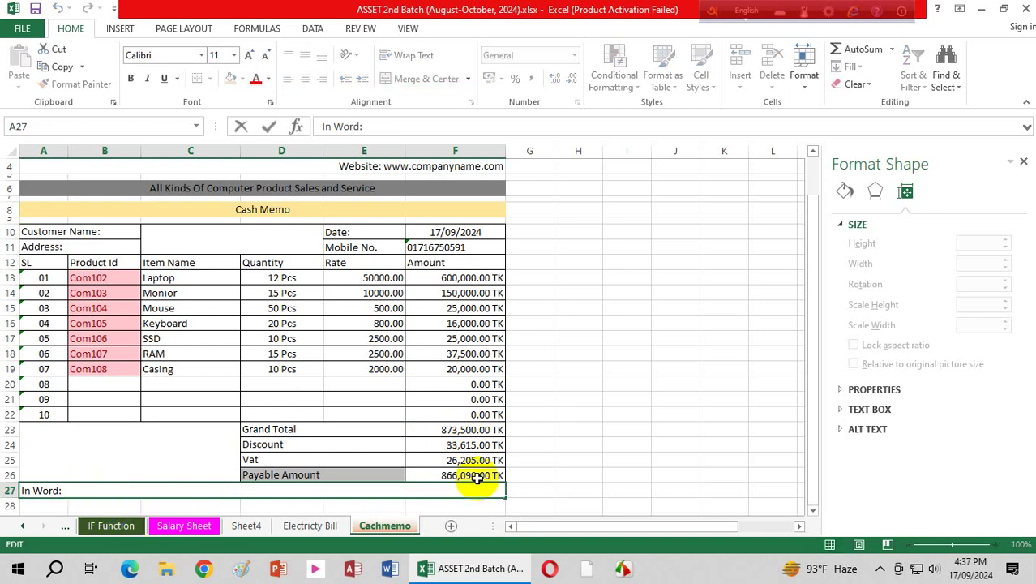
text(Eight Lac)
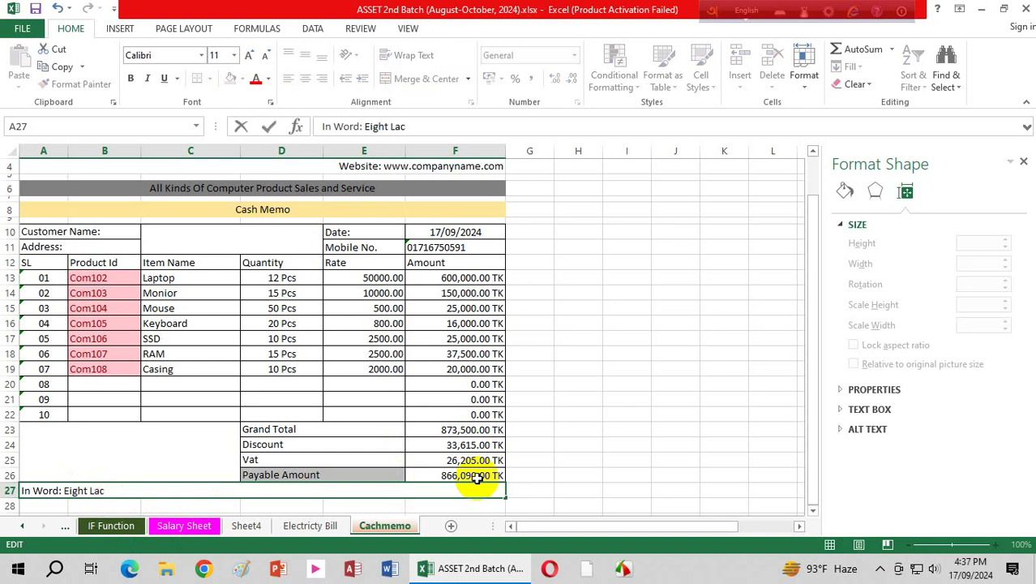
text( Si)
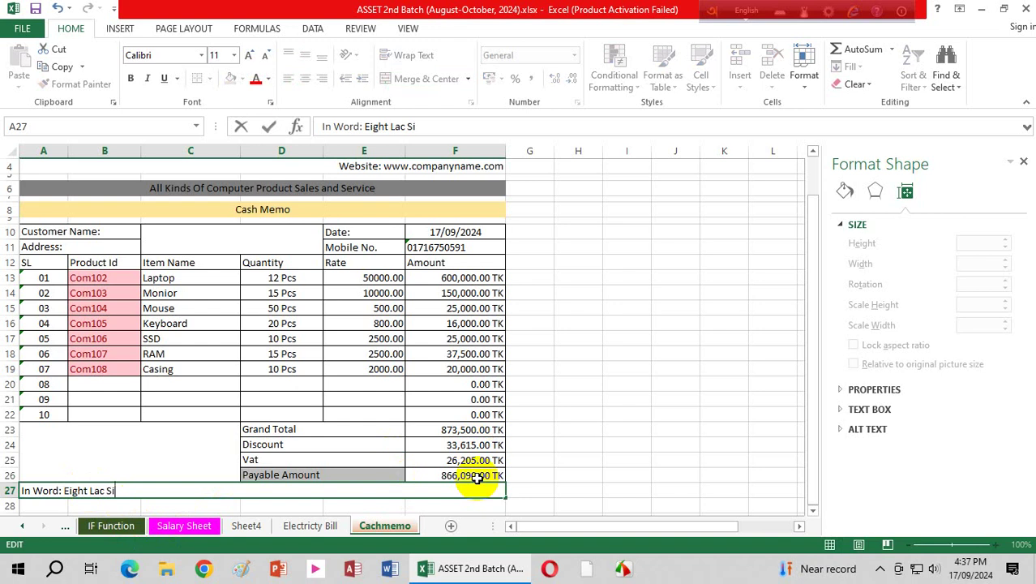
text(xty Six Tho)
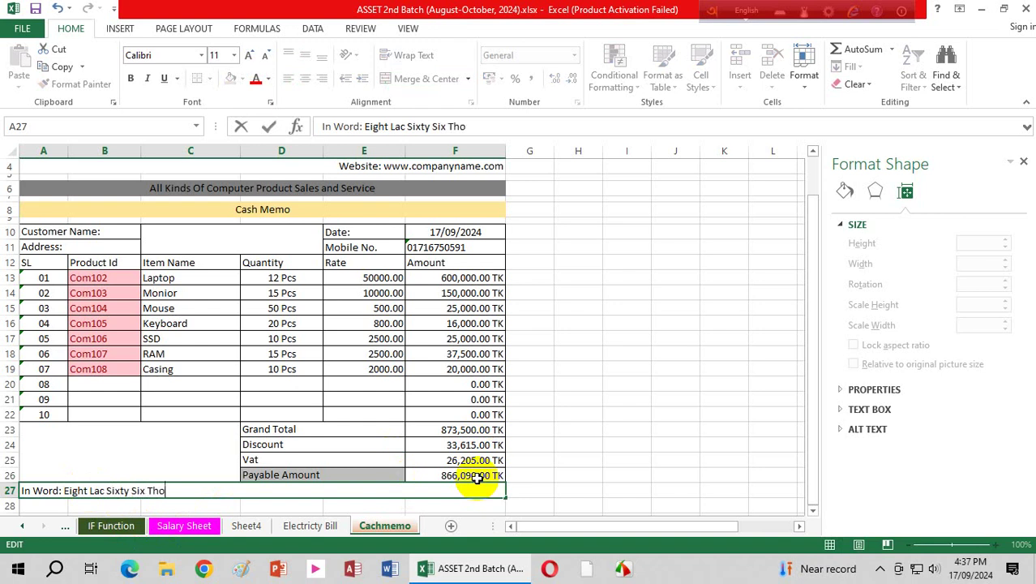
text(usands and)
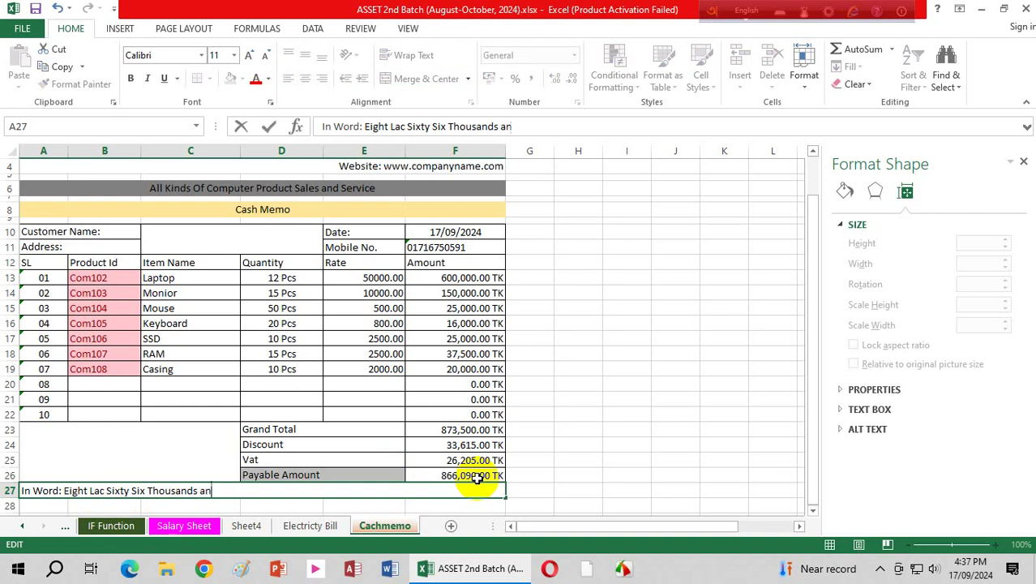
text( Ninety Taka)
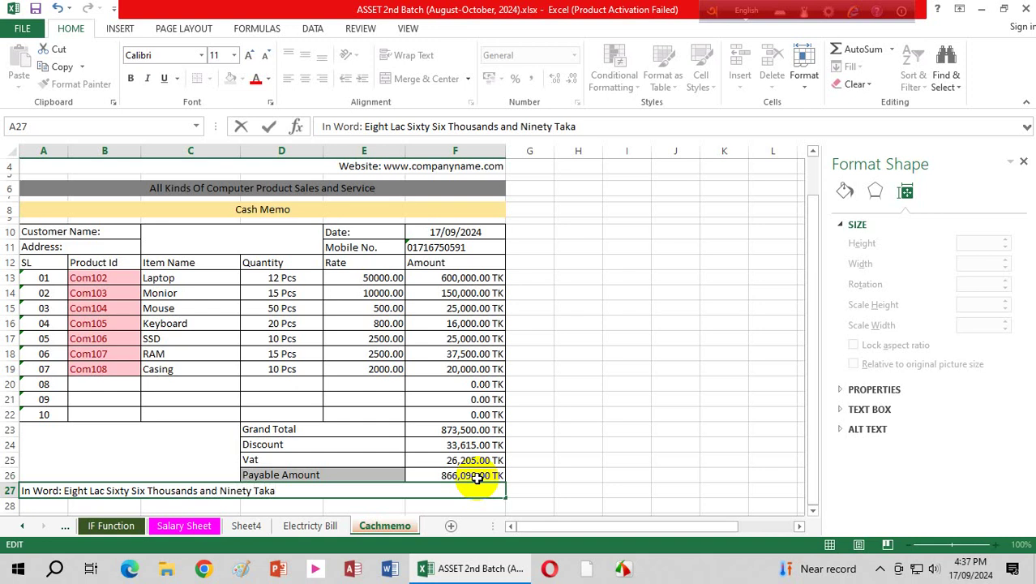
text( Only.)
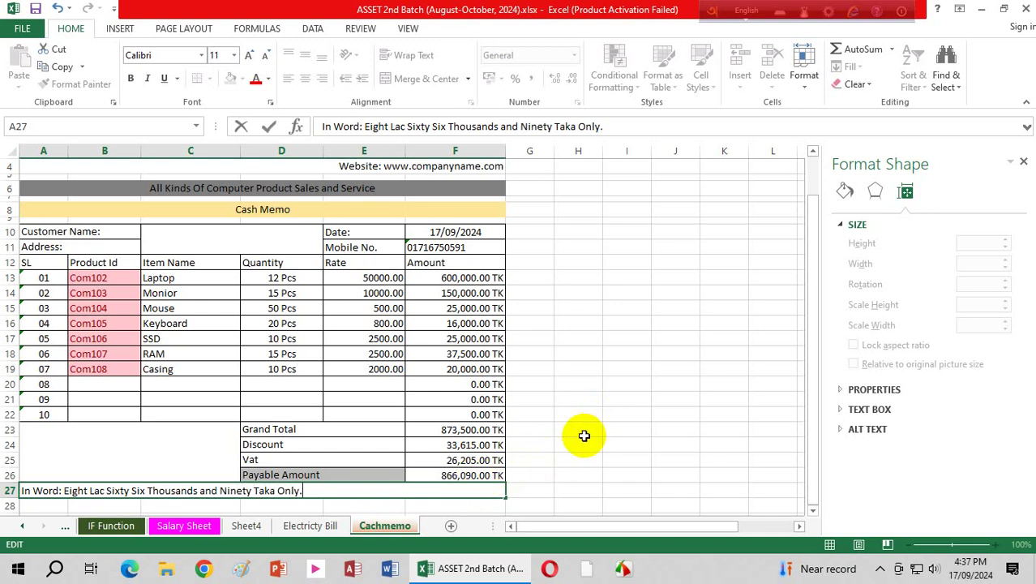
click(588, 430)
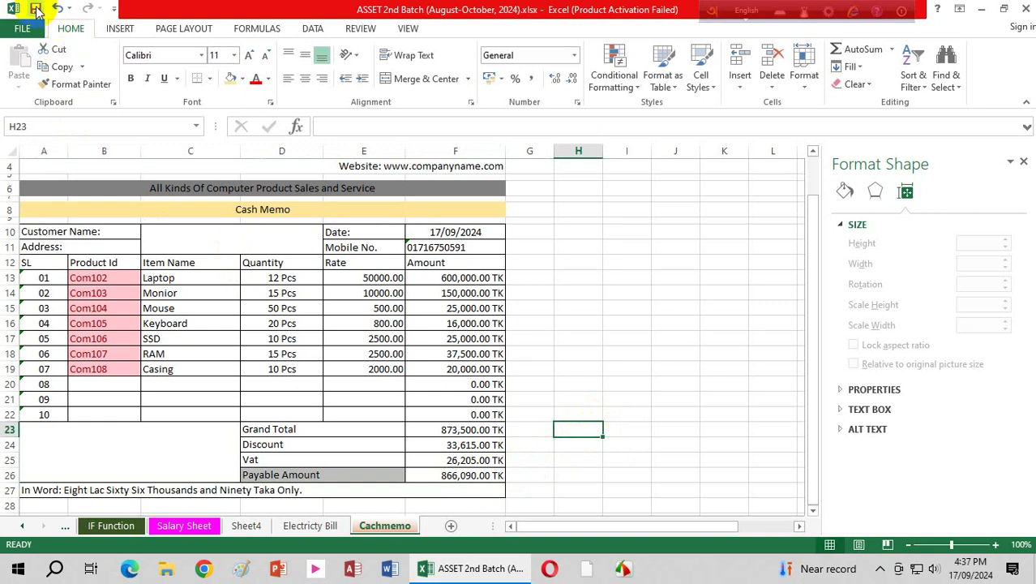
click(36, 8)
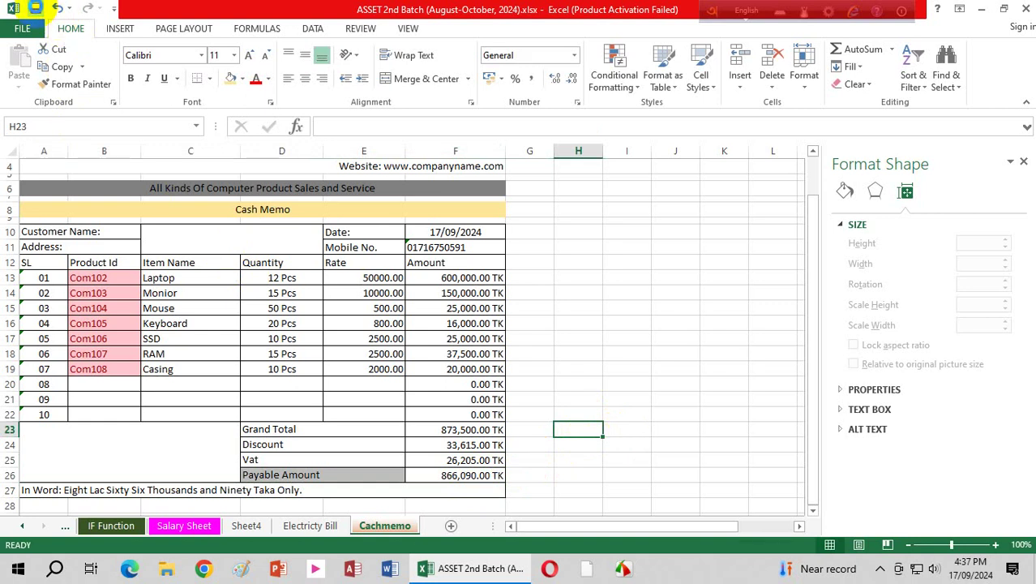